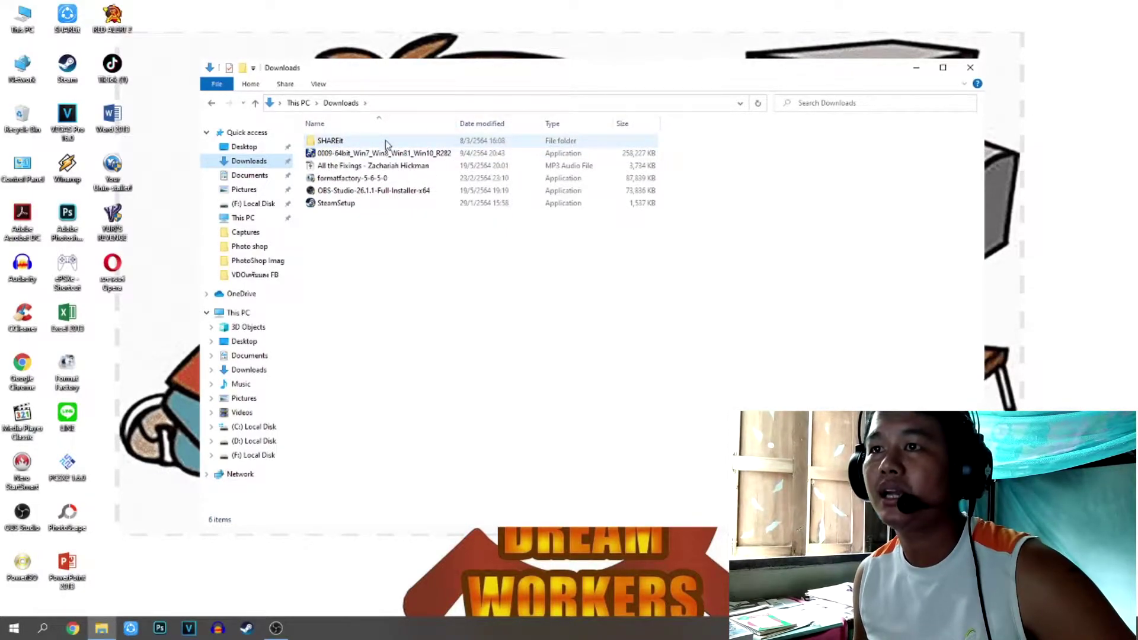
Step: Cut the video VID_20210520_142027 from the Downloads > SHAREit > Redmi 8 > video folder
{"action": "double_click", "coordinate": [385, 143]}
{"action": "double_click", "coordinate": [402, 148]}
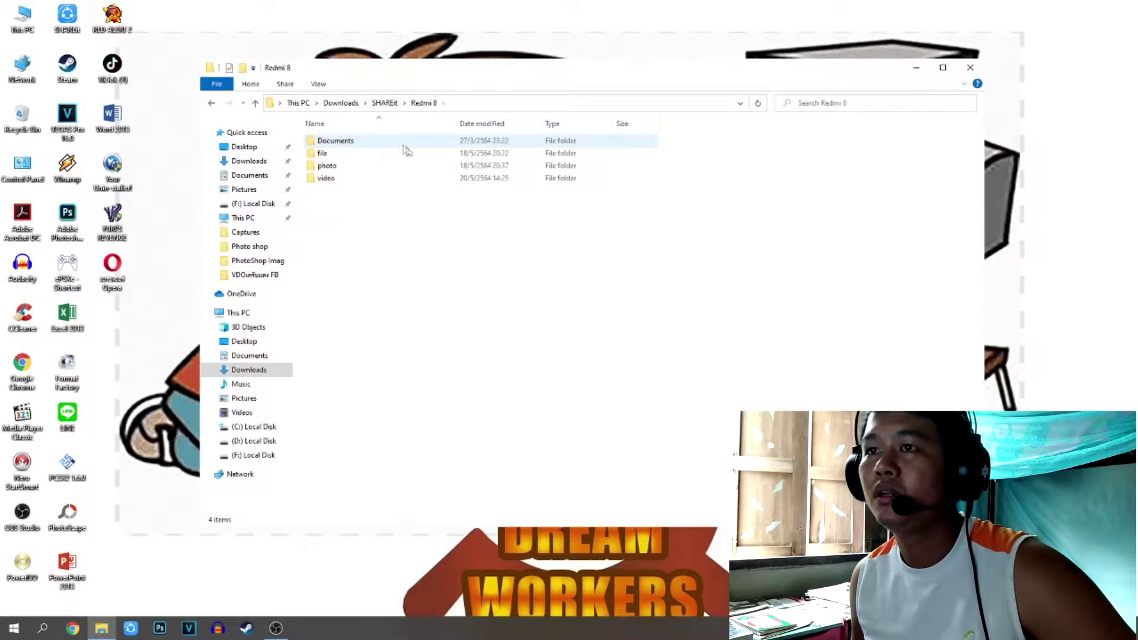
{"action": "double_click", "coordinate": [366, 155]}
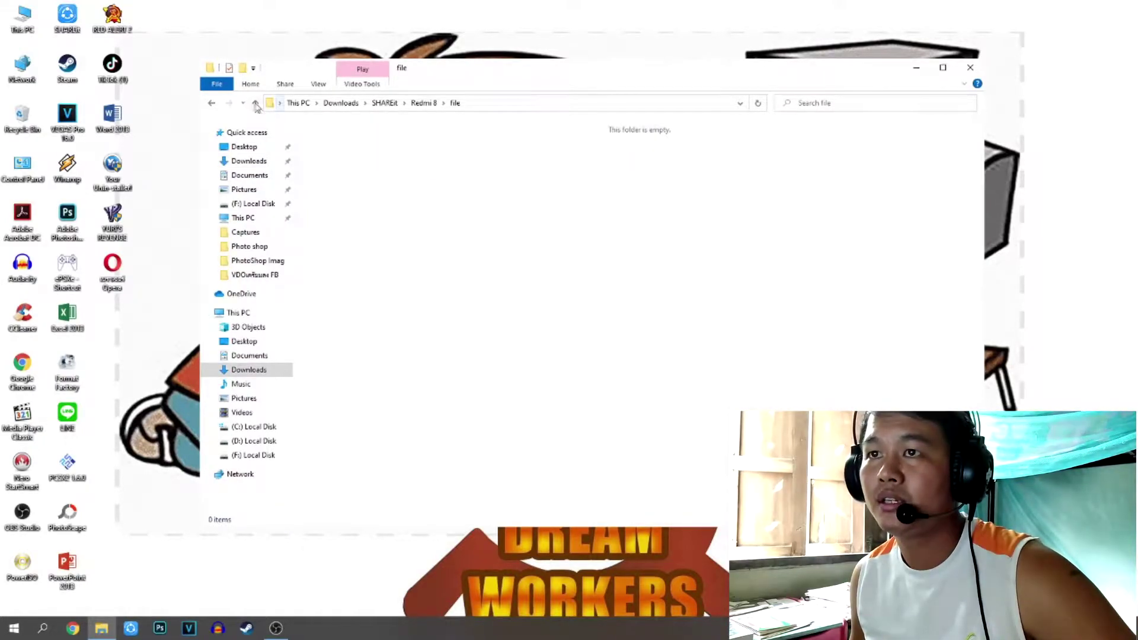
{"action": "left_click", "coordinate": [256, 104]}
{"action": "double_click", "coordinate": [324, 177]}
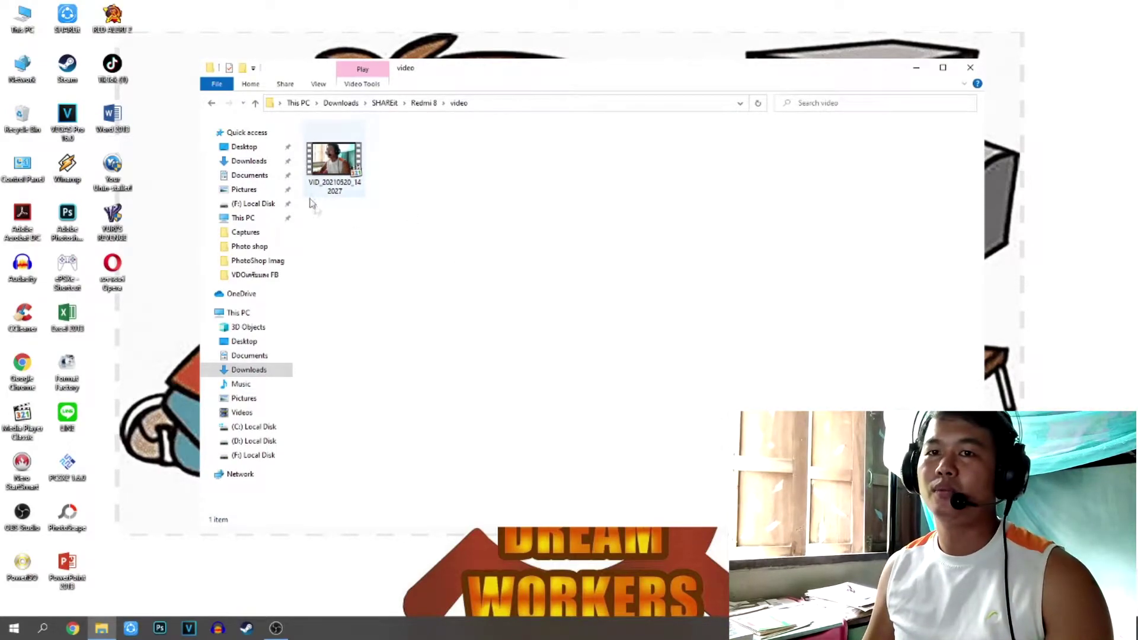
{"action": "left_click", "coordinate": [334, 163]}
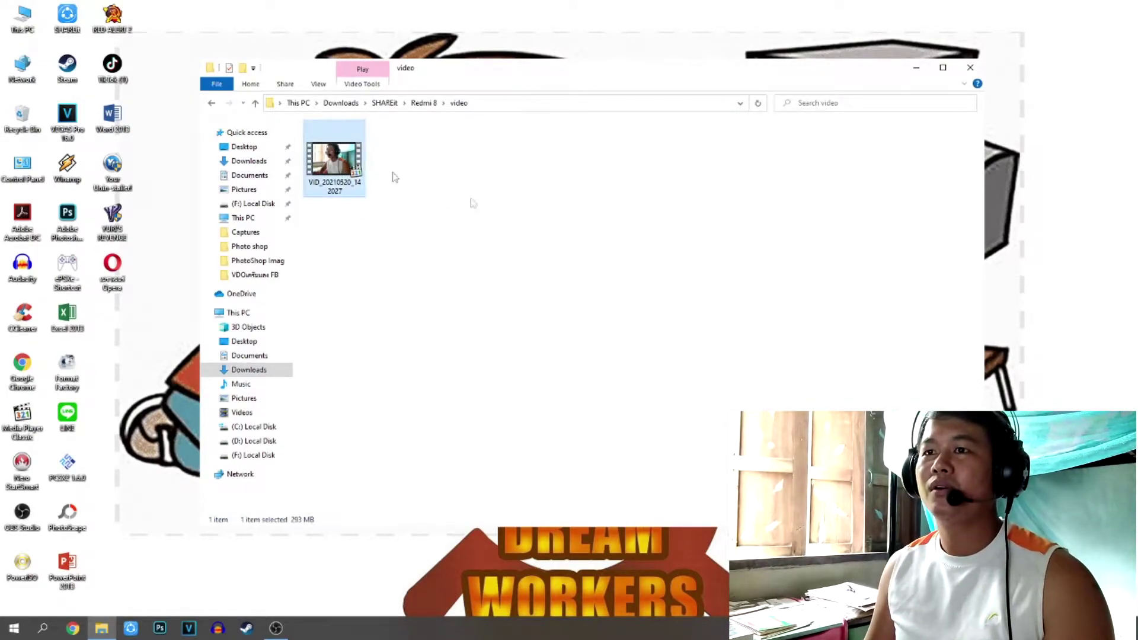
{"action": "right_click", "coordinate": [338, 167]}
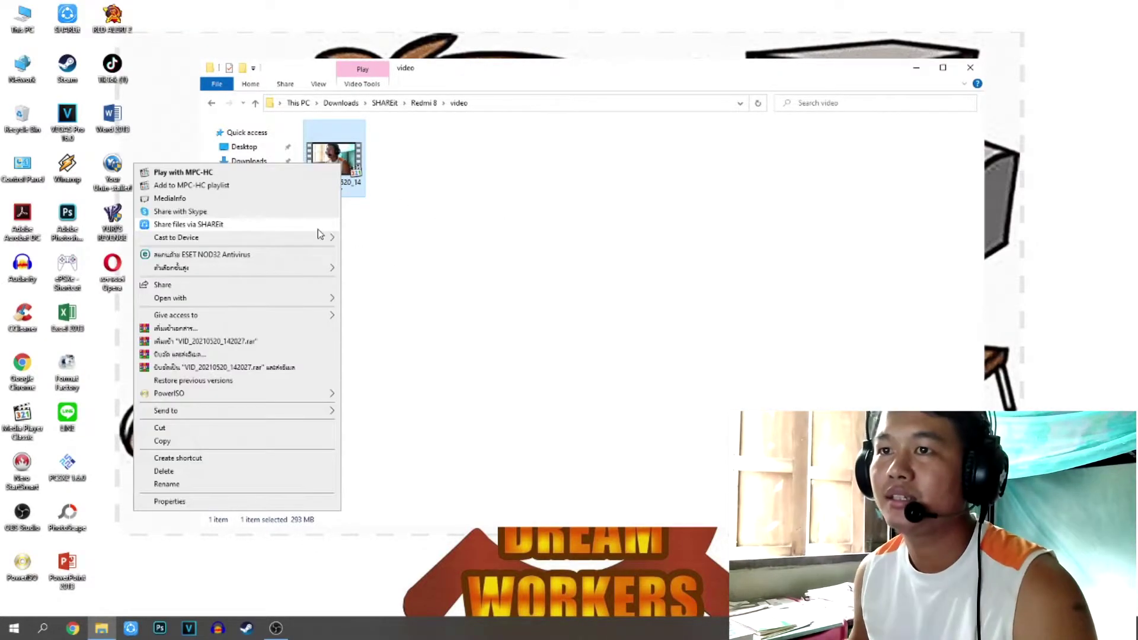
{"action": "left_click", "coordinate": [217, 440]}
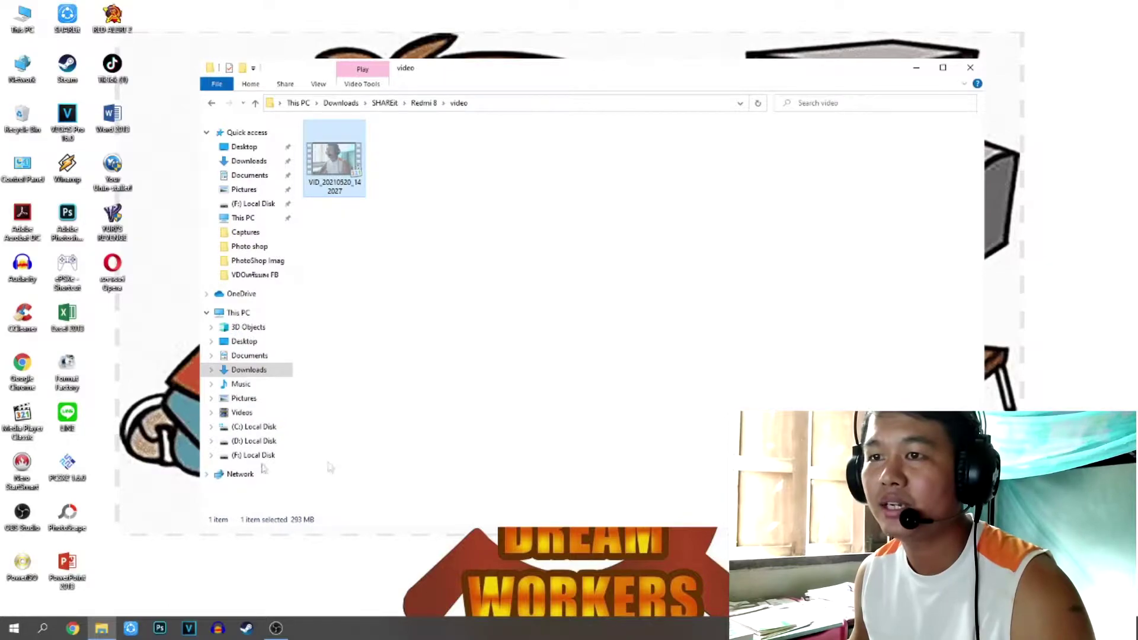
Step: Paste the video into the VDOเตรียมลง FB folder under Videos > Captures and close the file window
{"action": "left_click", "coordinate": [242, 413]}
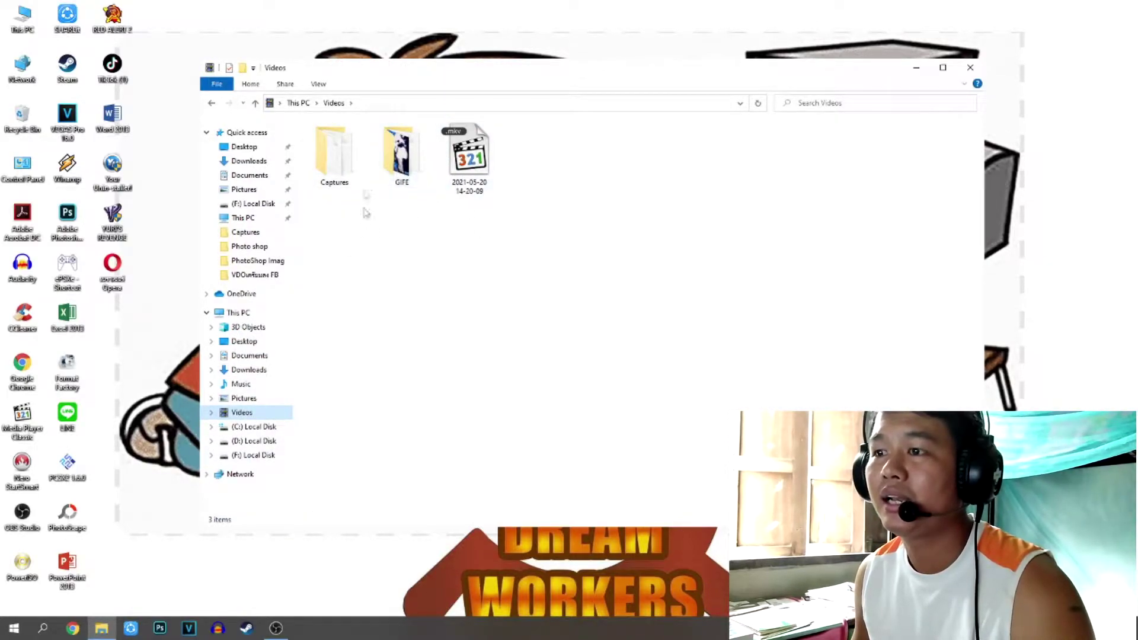
{"action": "double_click", "coordinate": [335, 166]}
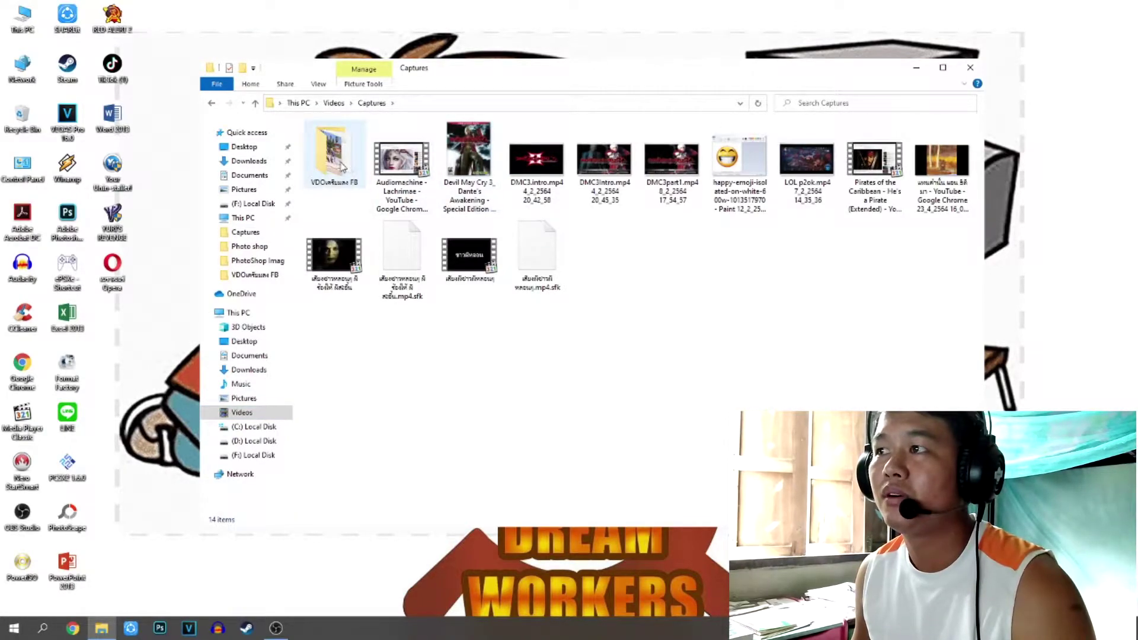
{"action": "double_click", "coordinate": [342, 168]}
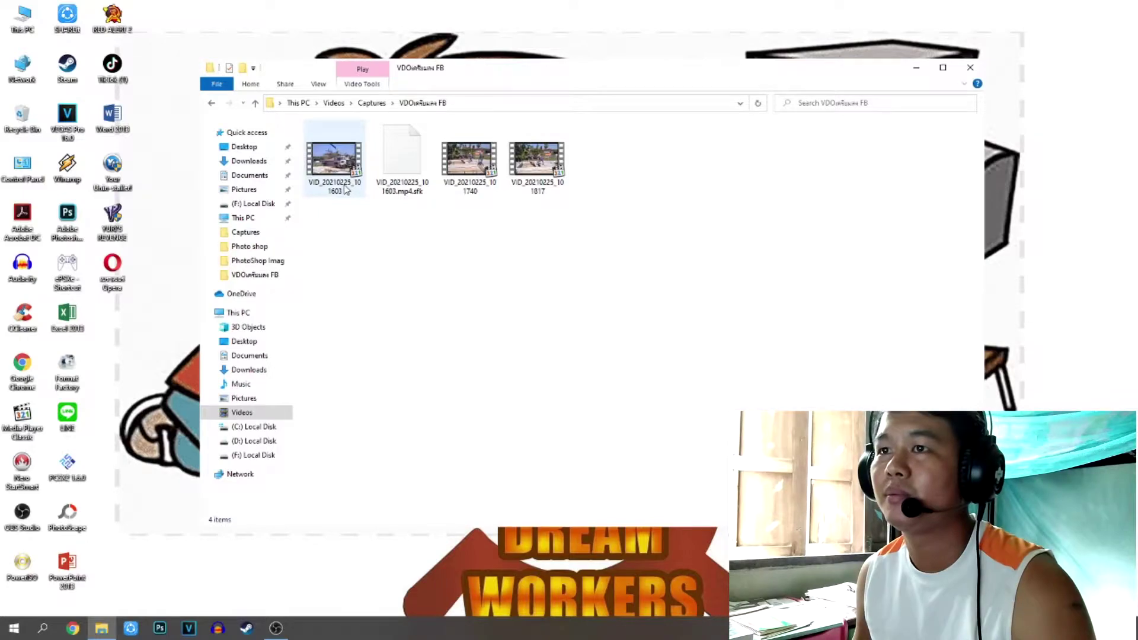
{"action": "right_click", "coordinate": [715, 237]}
{"action": "left_click", "coordinate": [653, 313]}
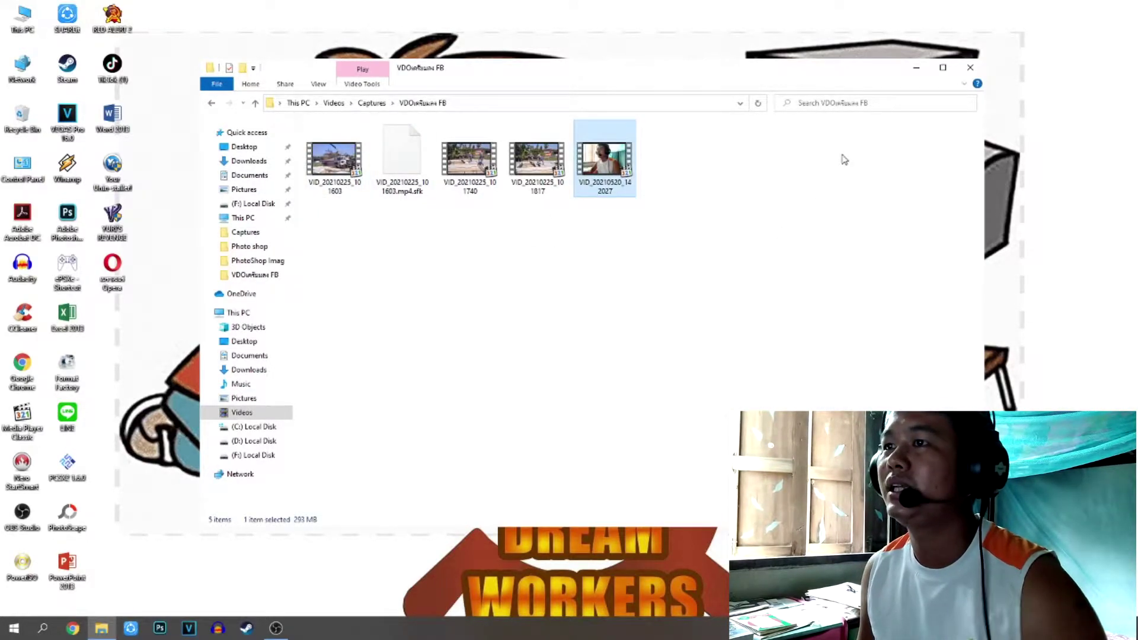
{"action": "left_click", "coordinate": [970, 67]}
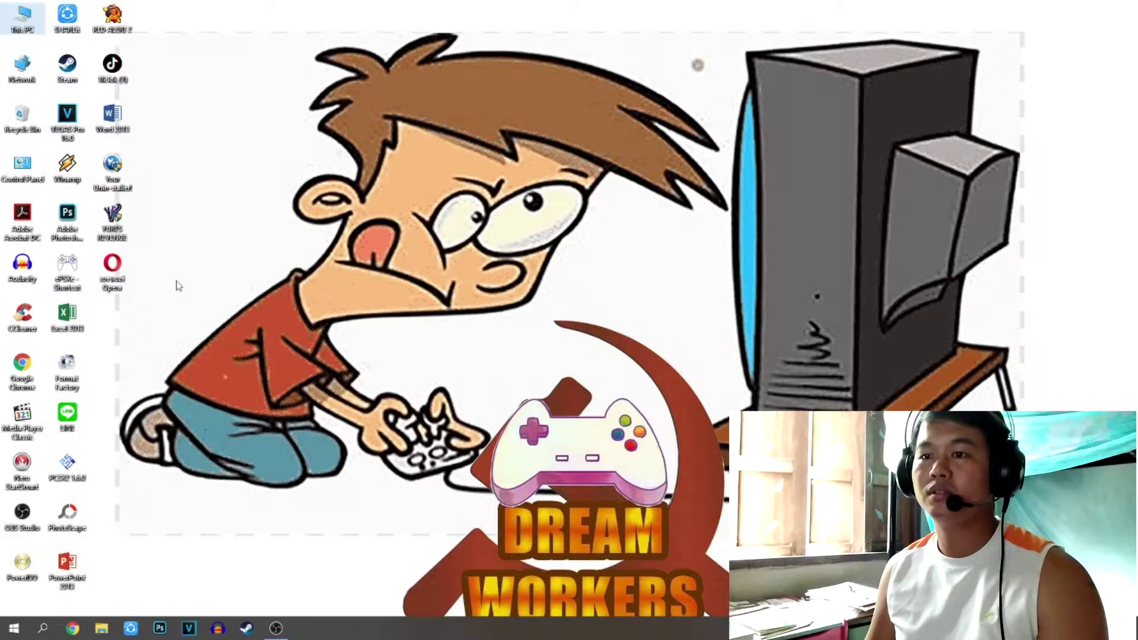
Step: Switch to VEGAS Pro, open VID_20210225_101603 from Videos > Captures > VDOเตรียมลง FB, and match the project video settings to it
{"action": "left_click", "coordinate": [194, 633]}
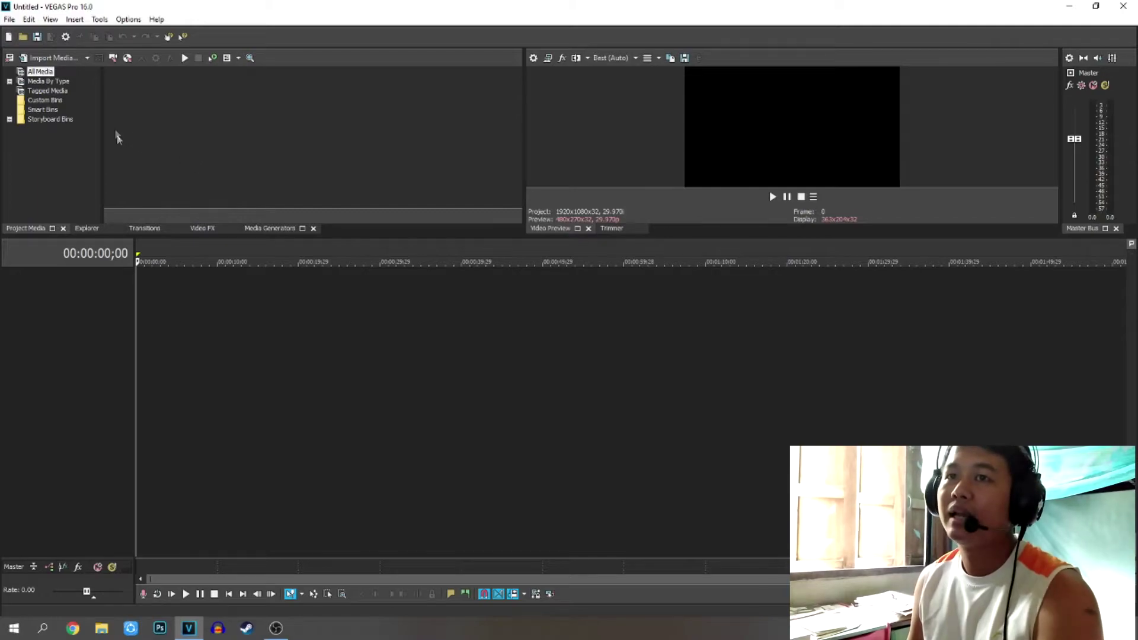
{"action": "left_click", "coordinate": [8, 19]}
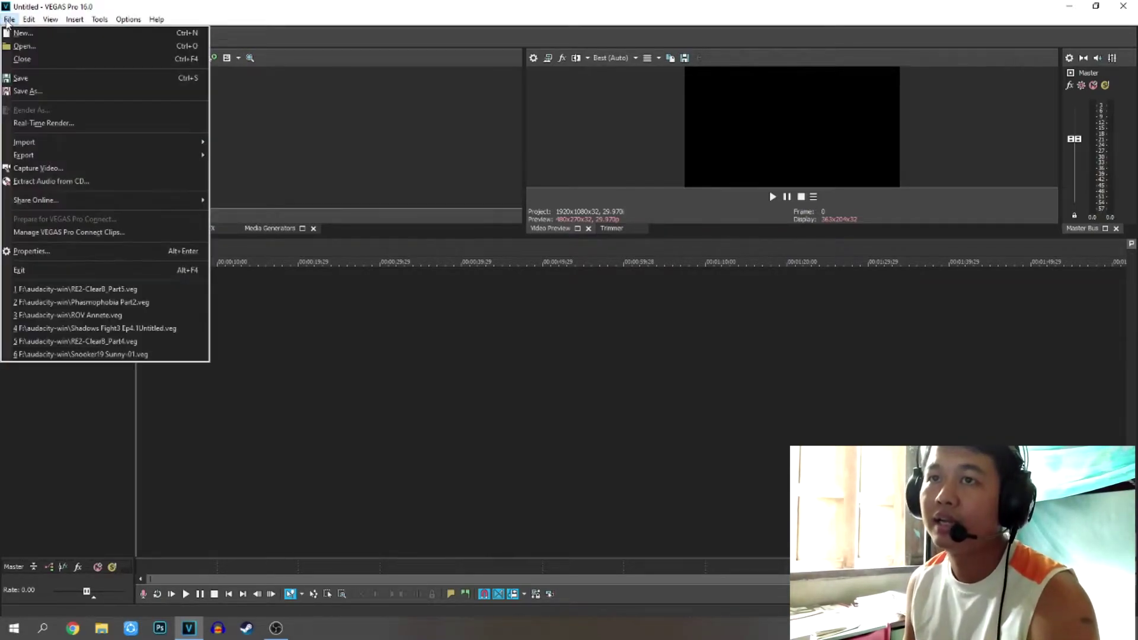
{"action": "left_click", "coordinate": [24, 47]}
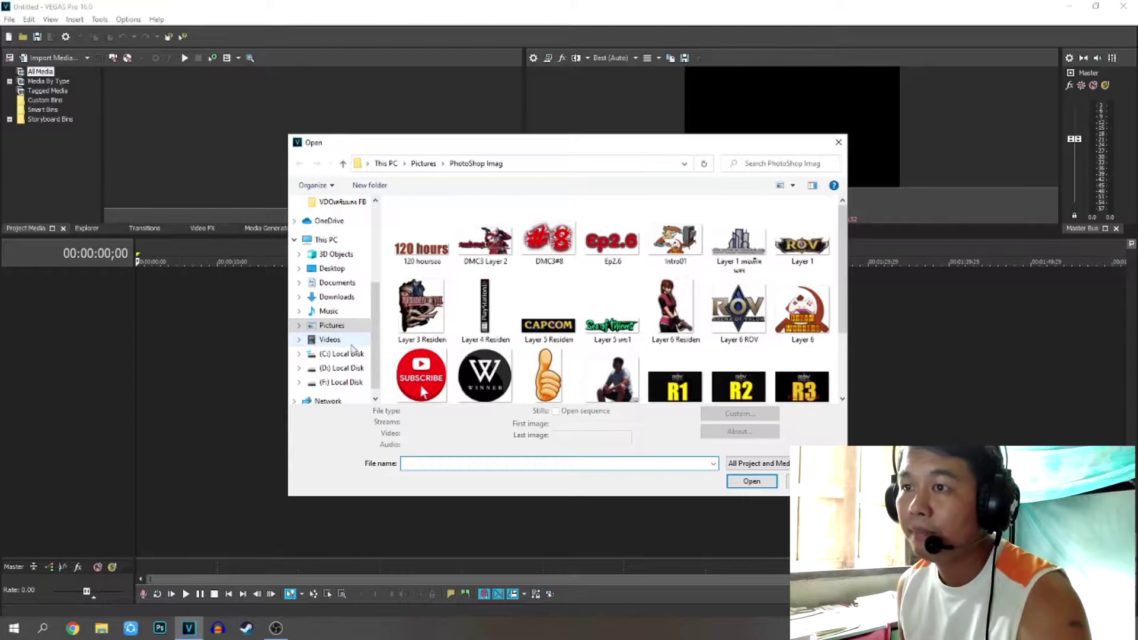
{"action": "left_click", "coordinate": [329, 340]}
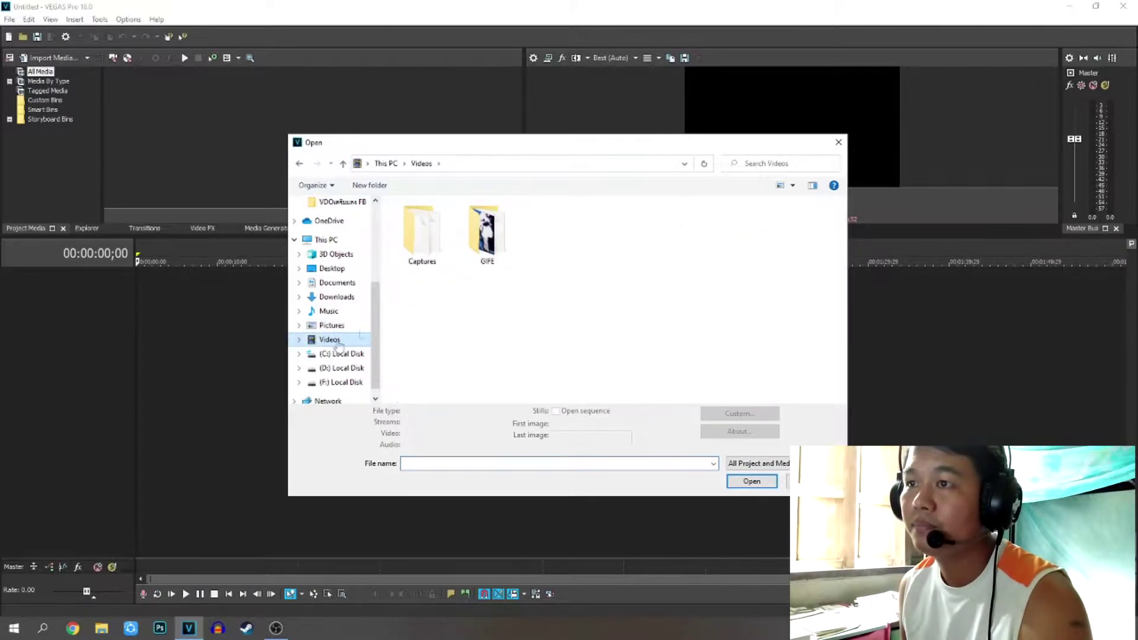
{"action": "double_click", "coordinate": [421, 234]}
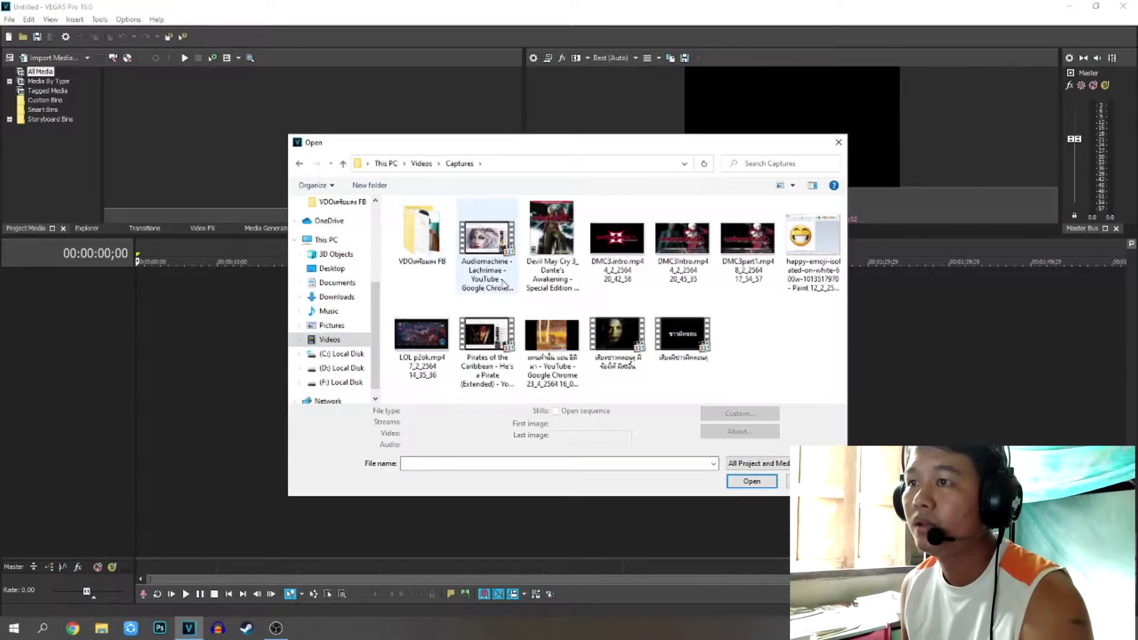
{"action": "double_click", "coordinate": [428, 255]}
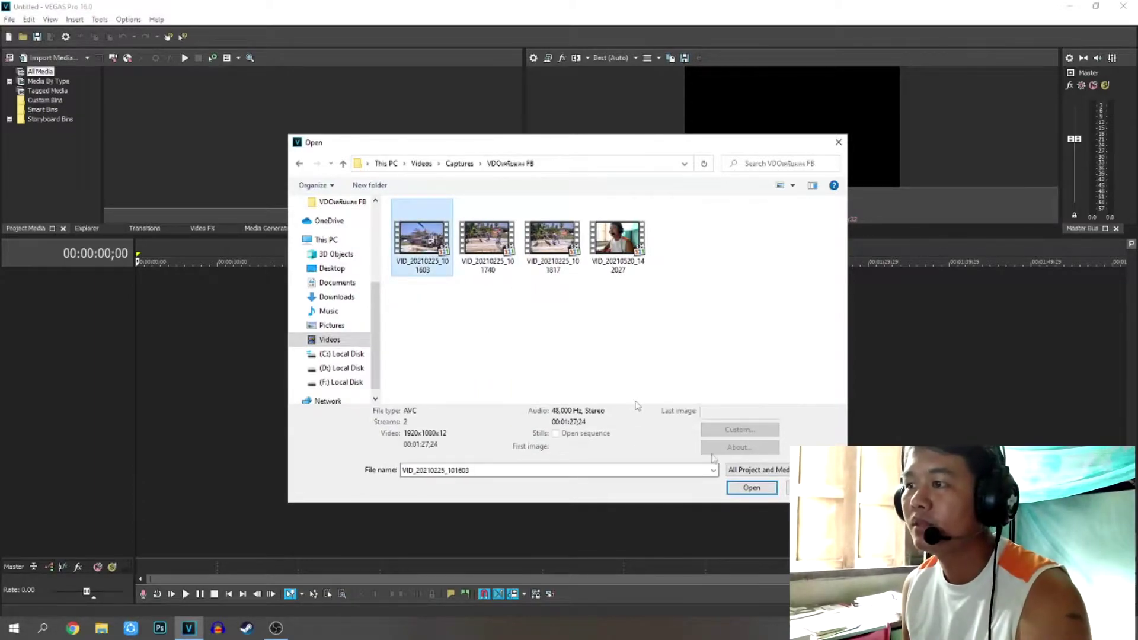
{"action": "left_click", "coordinate": [751, 487]}
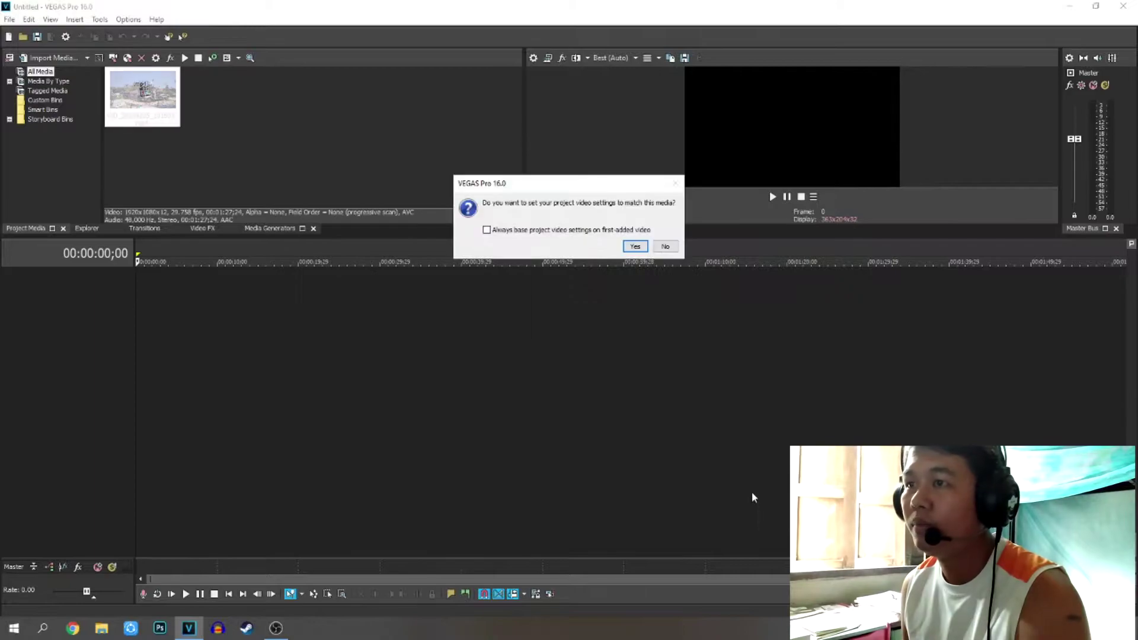
{"action": "left_click", "coordinate": [635, 246]}
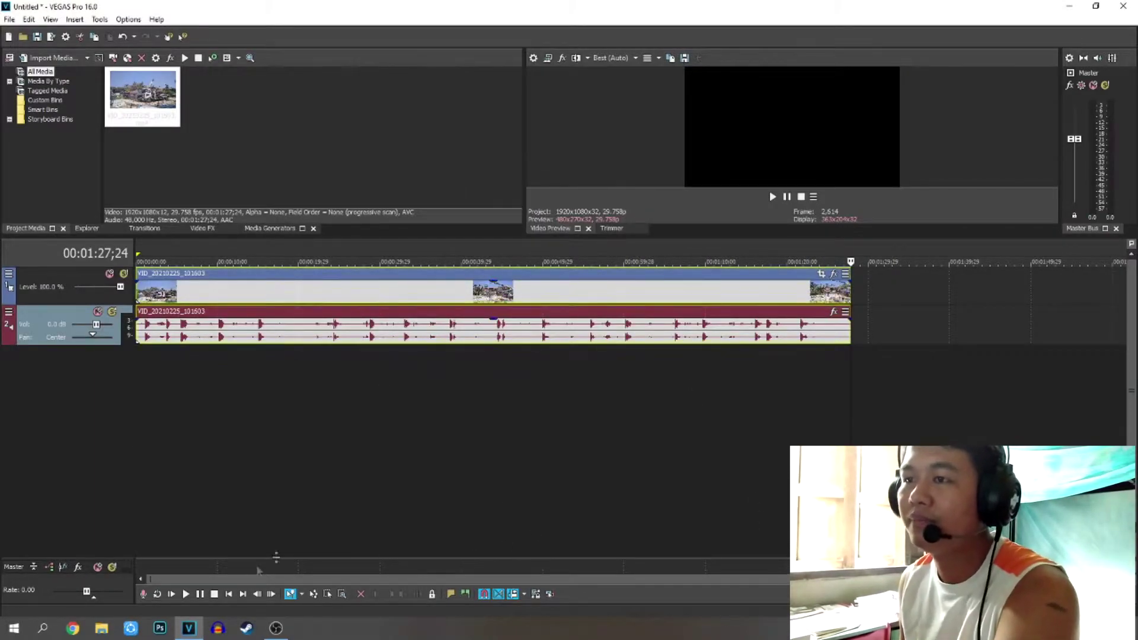
Step: Place the playhead at the start of the clip and preview its first two seconds
{"action": "scroll", "coordinate": [321, 464], "scroll_direction": "up", "scroll_amount": 5}
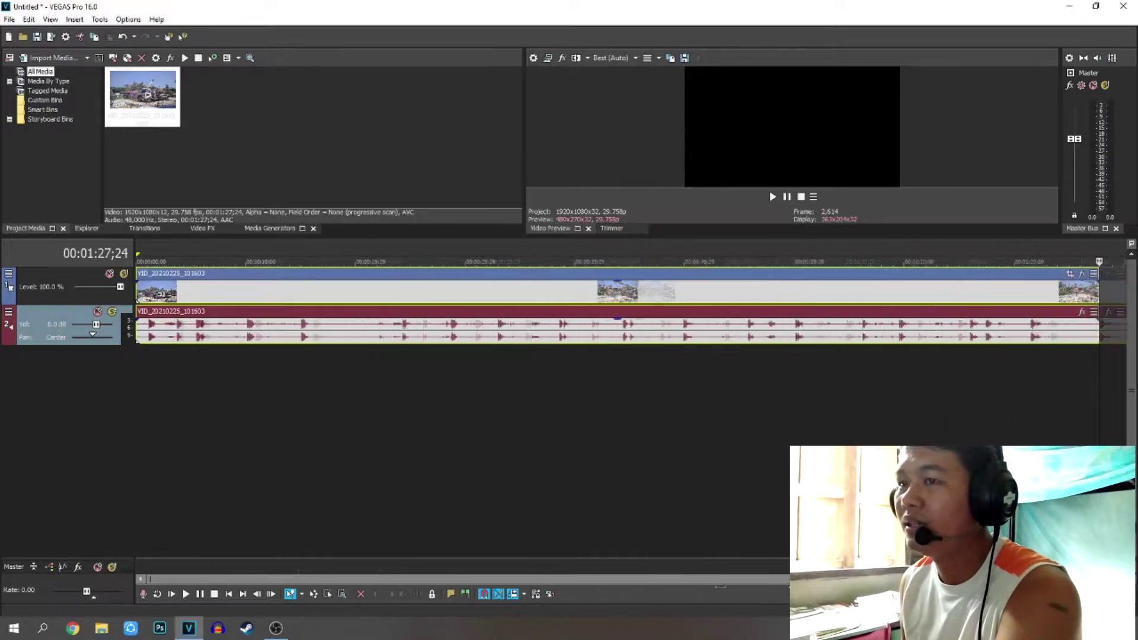
{"action": "left_click", "coordinate": [232, 419]}
{"action": "left_click_drag", "start_coordinate": [233, 407], "coordinate": [136, 412]}
{"action": "key", "text": "space"}
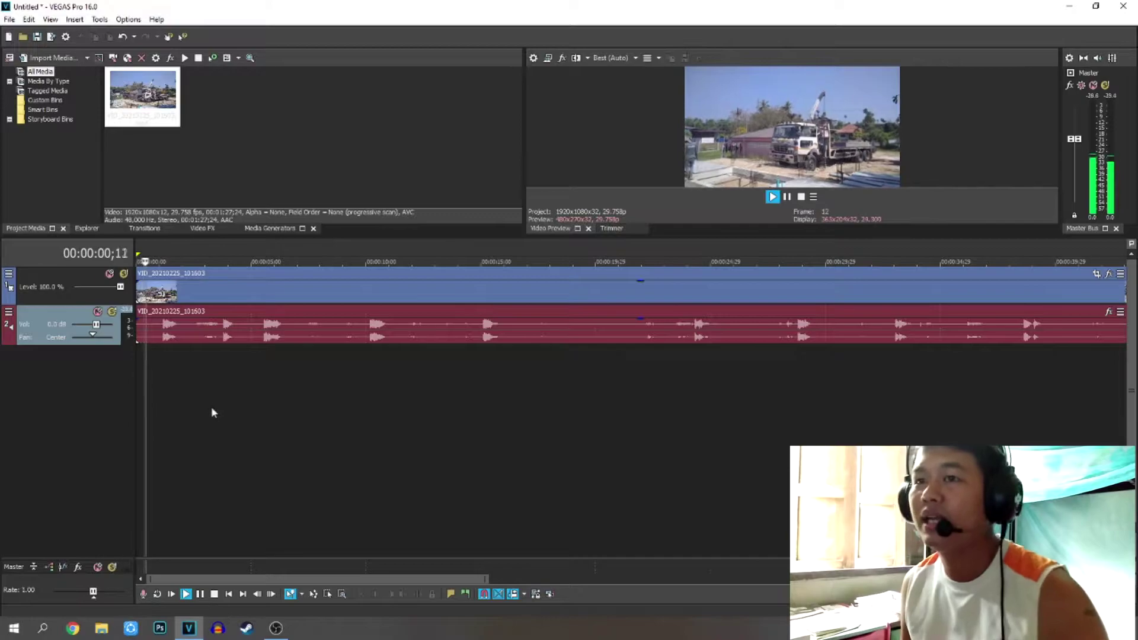
{"action": "key", "text": "Return"}
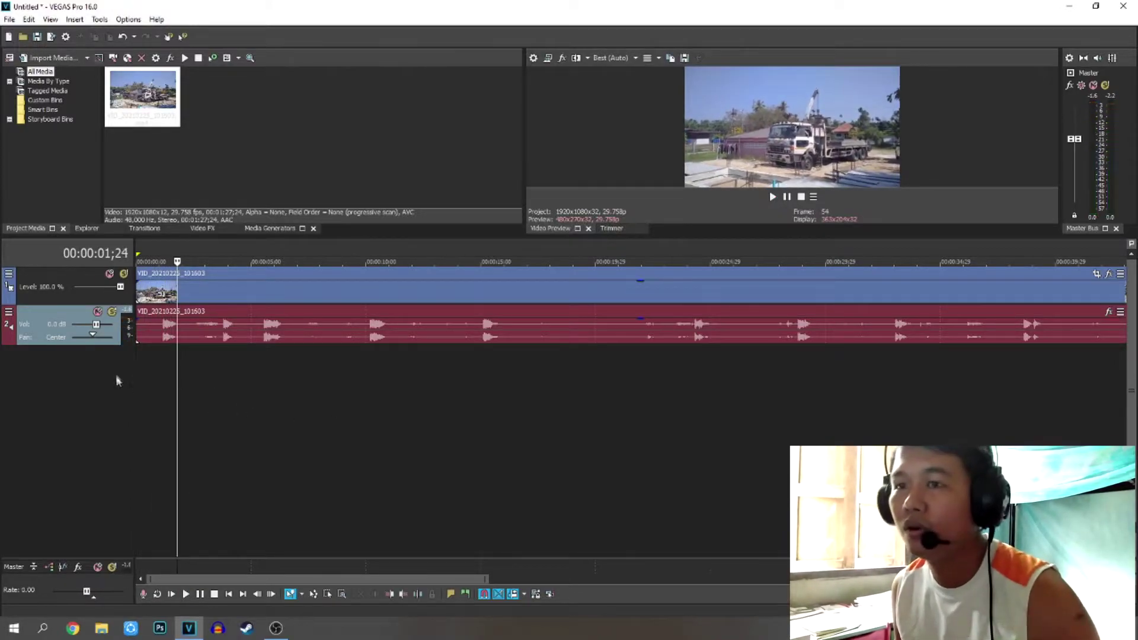
Step: Lower the audio track's volume to about -6.8 dB and play the clip to check the sound
{"action": "left_click_drag", "start_coordinate": [97, 325], "coordinate": [84, 325]}
{"action": "key", "text": "space"}
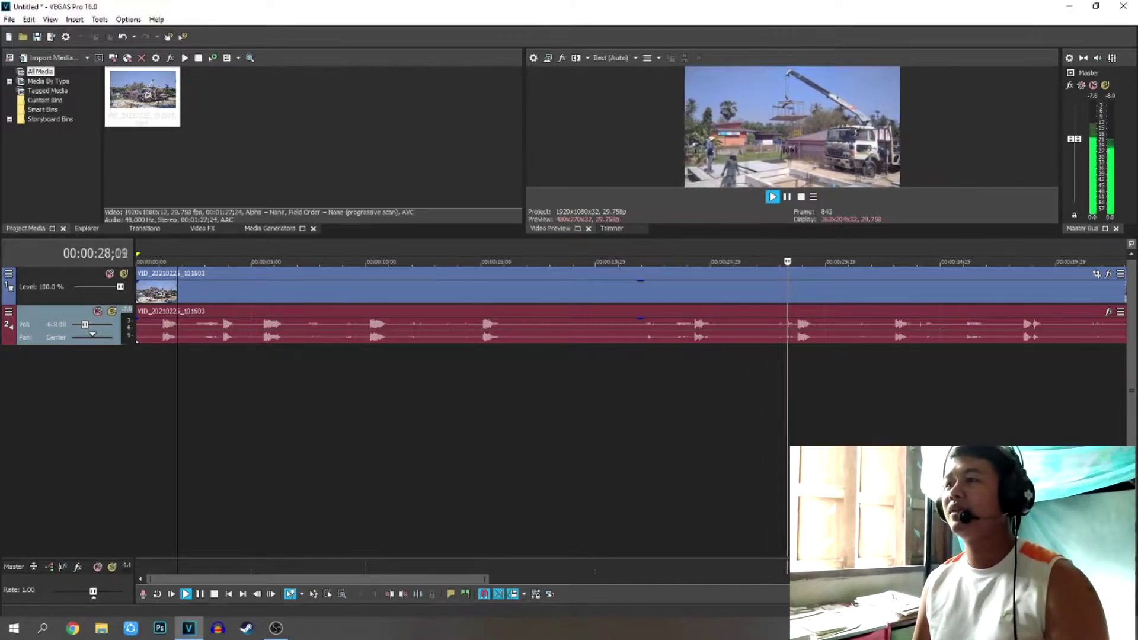
{"action": "key", "text": "Return"}
Step: Split the clip at 00:00:26;17 and move the second part away to start at about 00:00:27;15
{"action": "left_click_drag", "start_coordinate": [814, 432], "coordinate": [748, 440]}
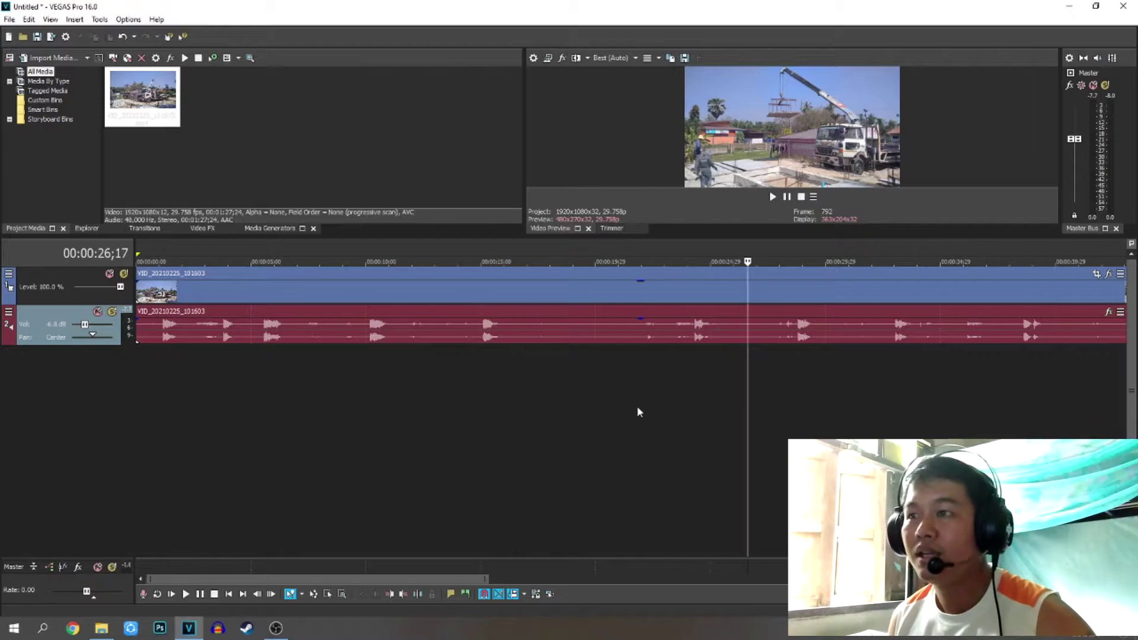
{"action": "key", "text": "s"}
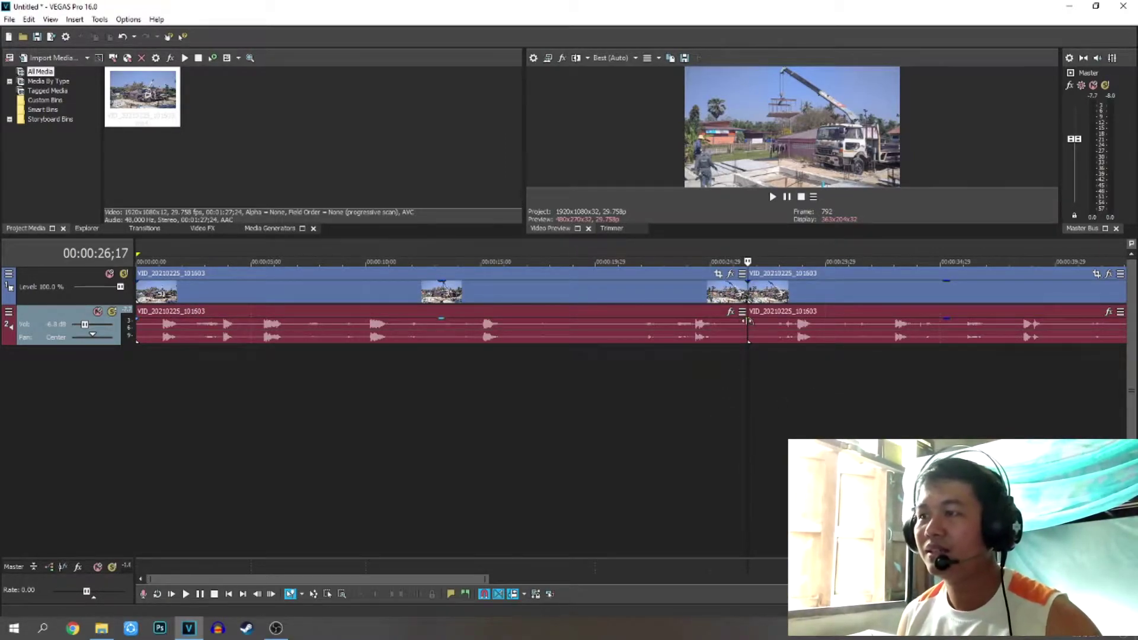
{"action": "left_click_drag", "start_coordinate": [806, 290], "coordinate": [828, 290]}
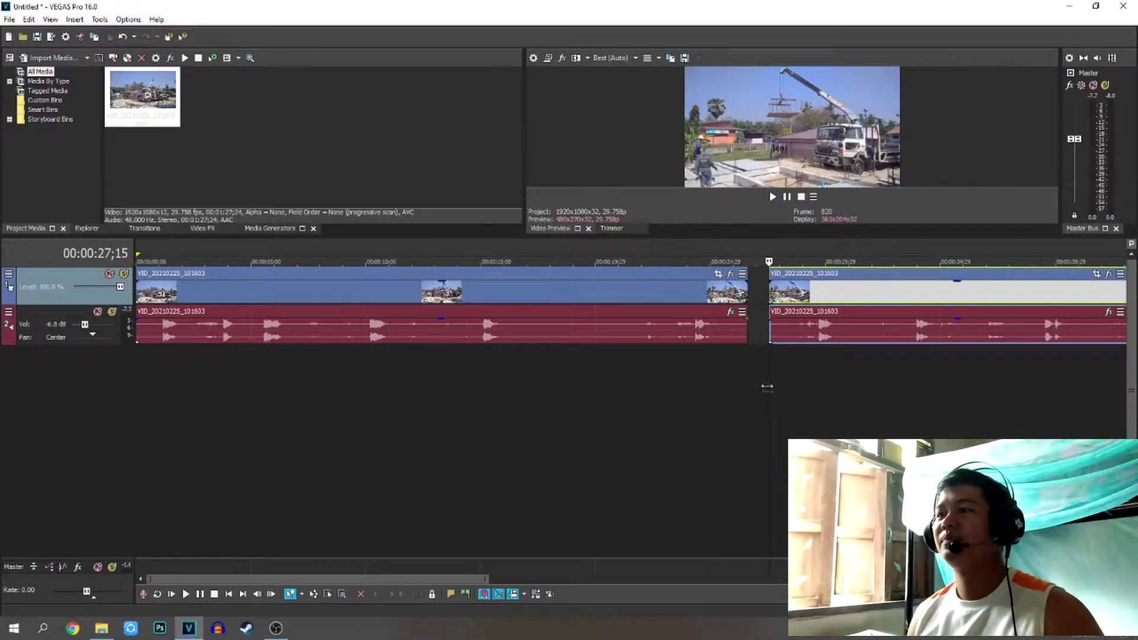
{"action": "left_click_drag", "start_coordinate": [762, 396], "coordinate": [745, 406]}
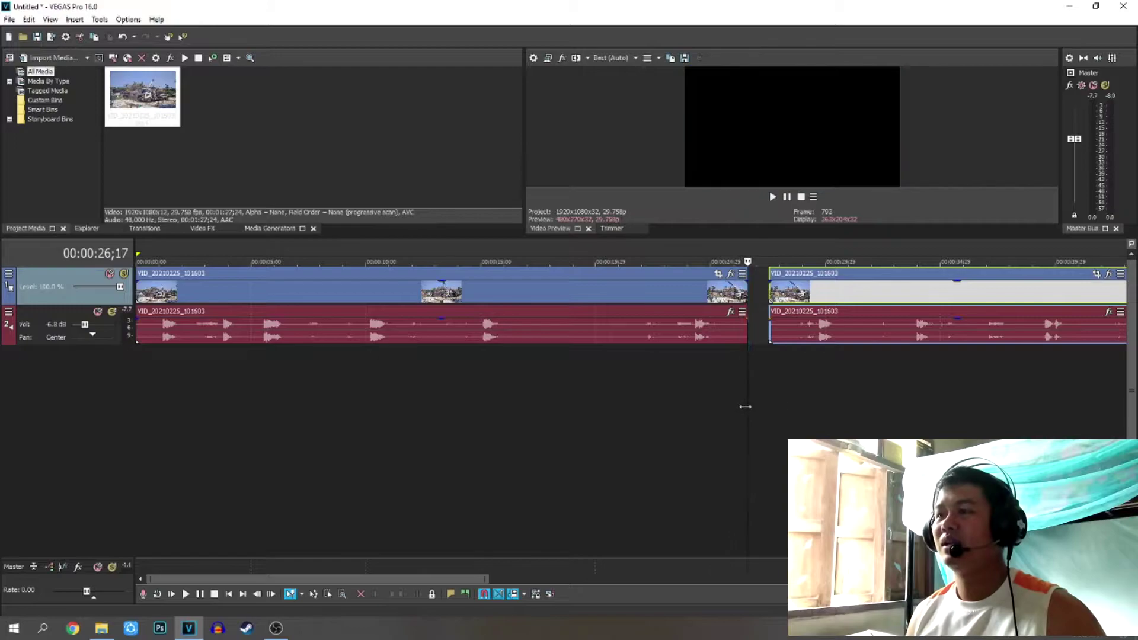
Step: Delete the separated second part of the clip and place the playhead at the end of the remaining part
{"action": "left_click", "coordinate": [853, 292]}
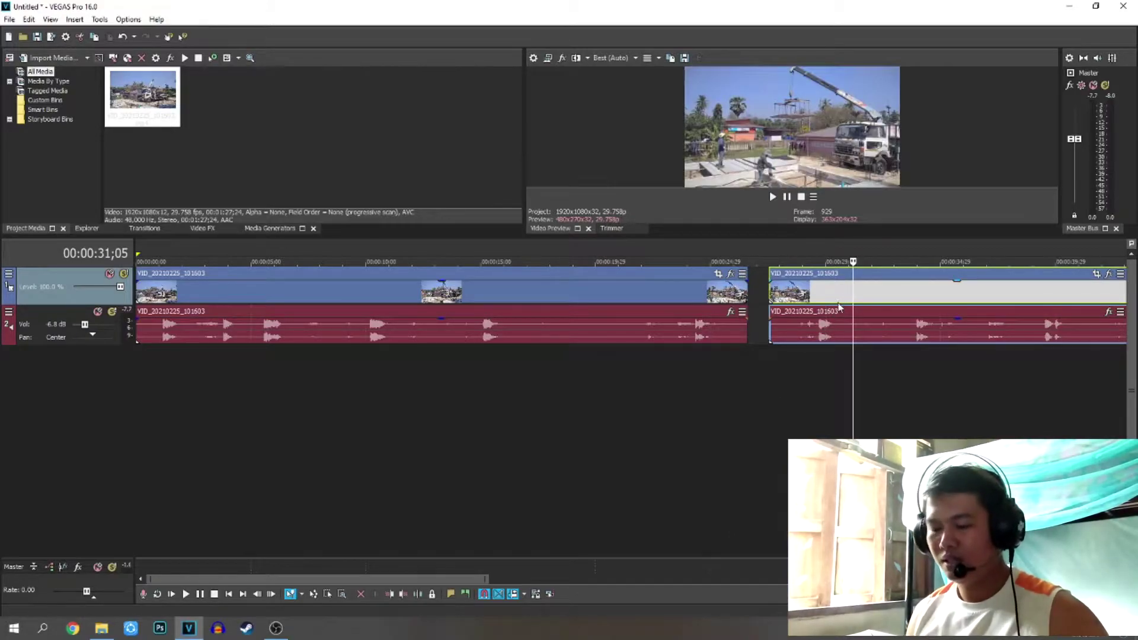
{"action": "key", "text": "Delete"}
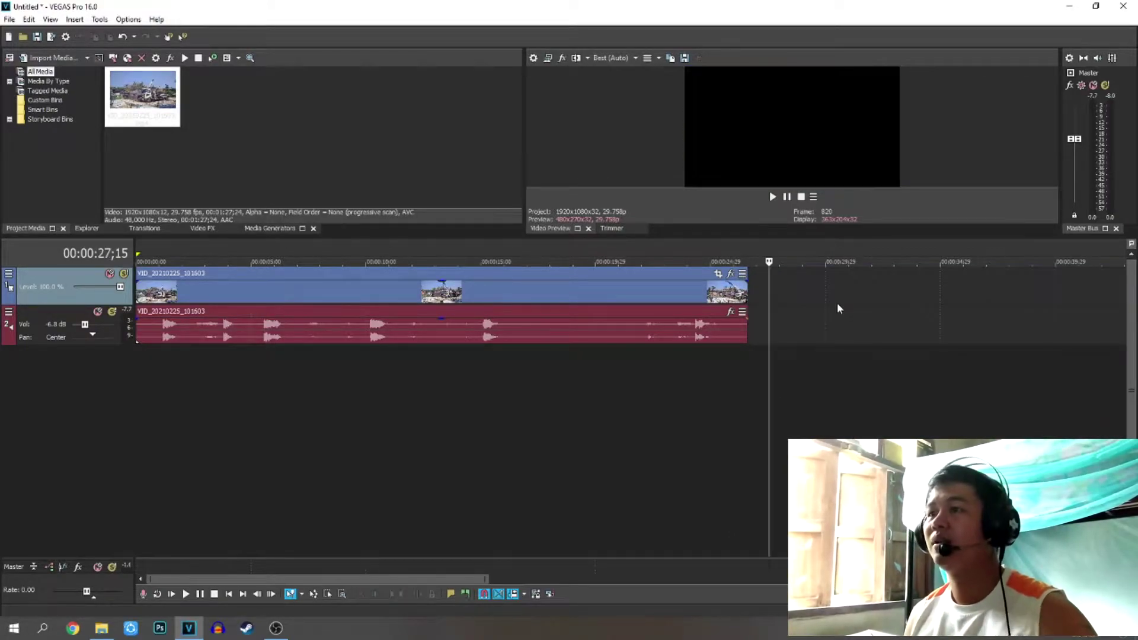
{"action": "left_click_drag", "start_coordinate": [767, 457], "coordinate": [748, 465]}
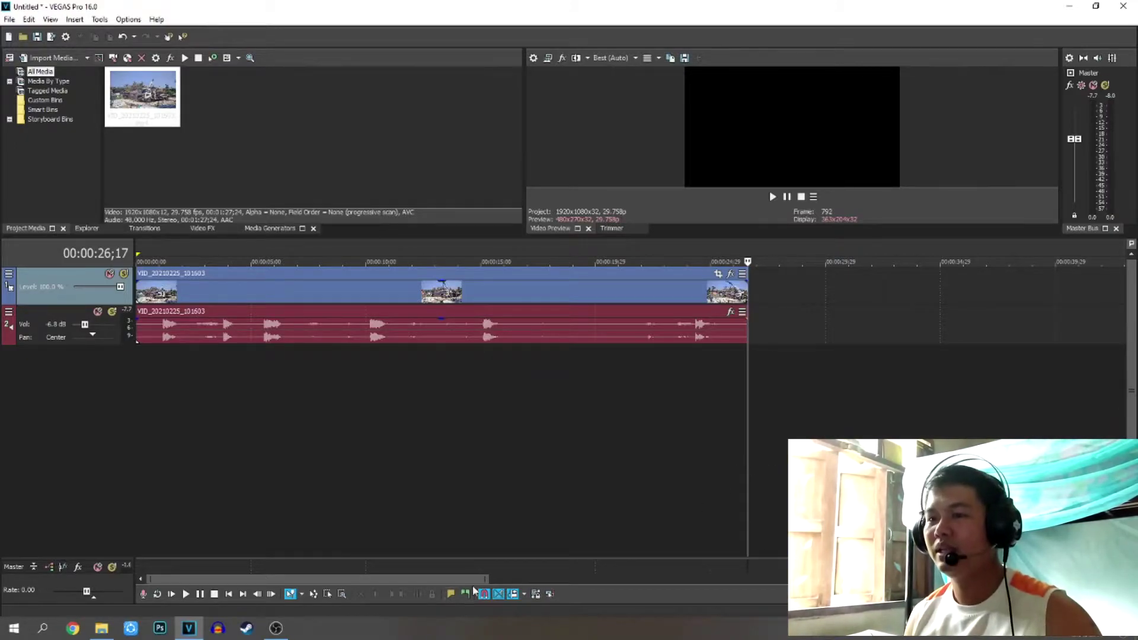
Step: Return the playhead to 00:00:00;00 and play the remaining clip at a closer timeline zoom
{"action": "left_click_drag", "start_coordinate": [487, 579], "coordinate": [326, 579]}
{"action": "left_click", "coordinate": [292, 496]}
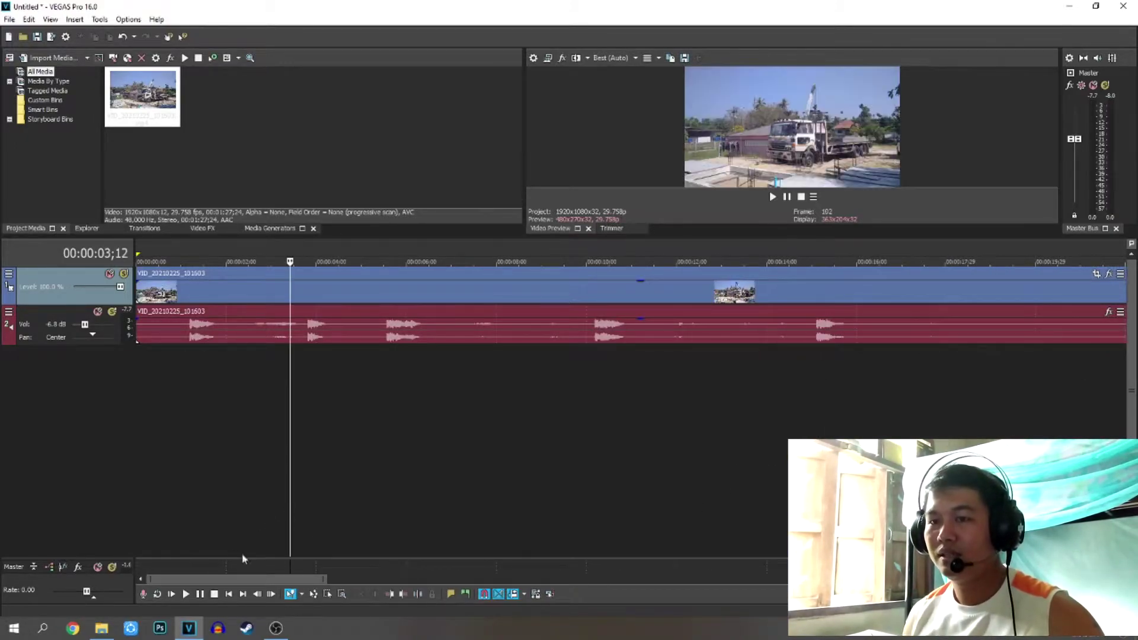
{"action": "left_click_drag", "start_coordinate": [152, 579], "coordinate": [176, 579]}
{"action": "left_click_drag", "start_coordinate": [268, 580], "coordinate": [243, 579]}
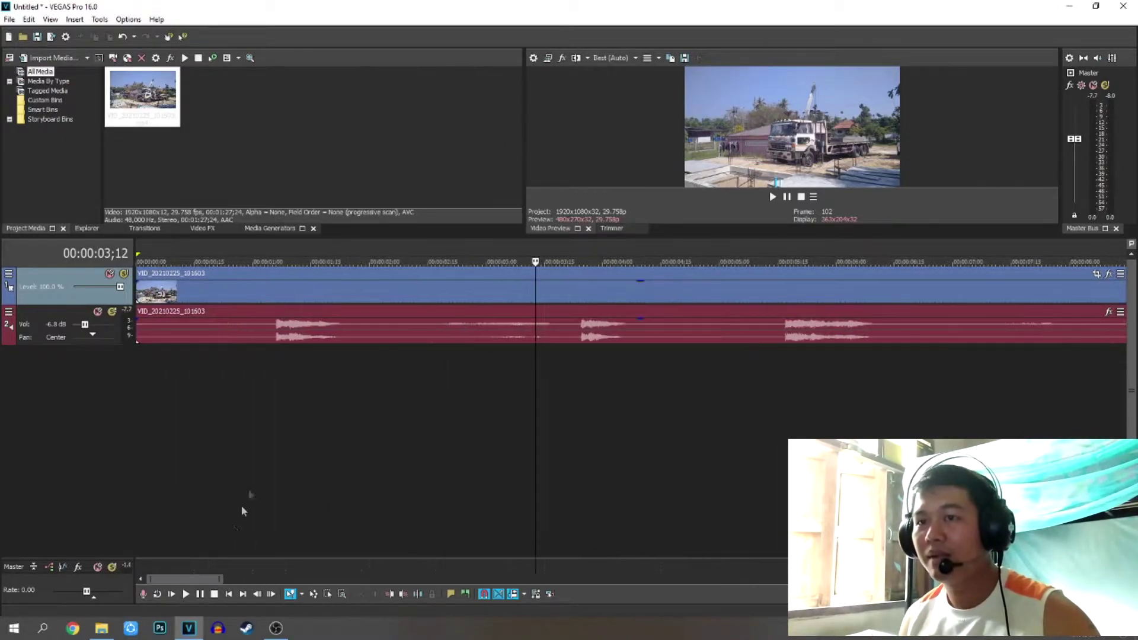
{"action": "left_click", "coordinate": [244, 471]}
{"action": "left_click", "coordinate": [136, 479]}
{"action": "left_click_drag", "start_coordinate": [135, 478], "coordinate": [111, 501]}
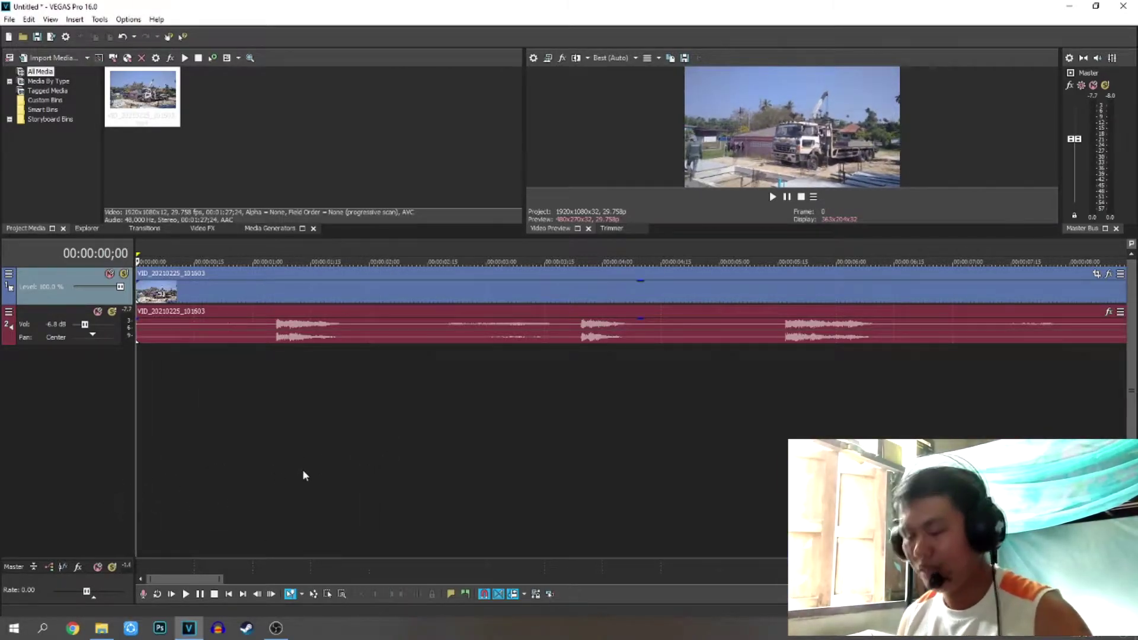
{"action": "key", "text": "space"}
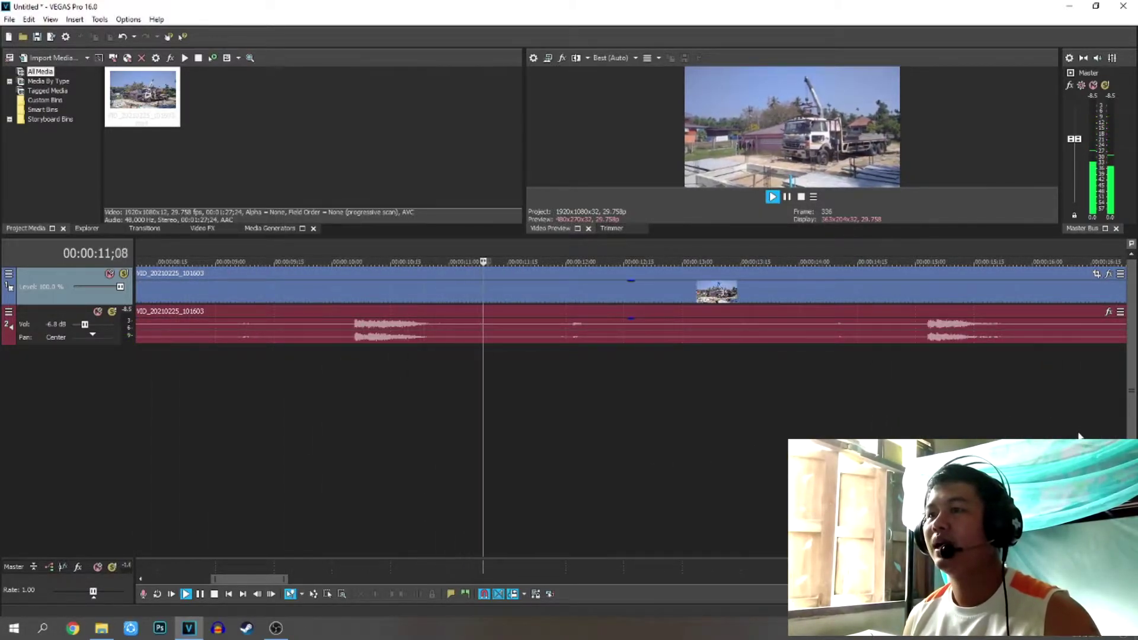
{"action": "key", "text": "Return"}
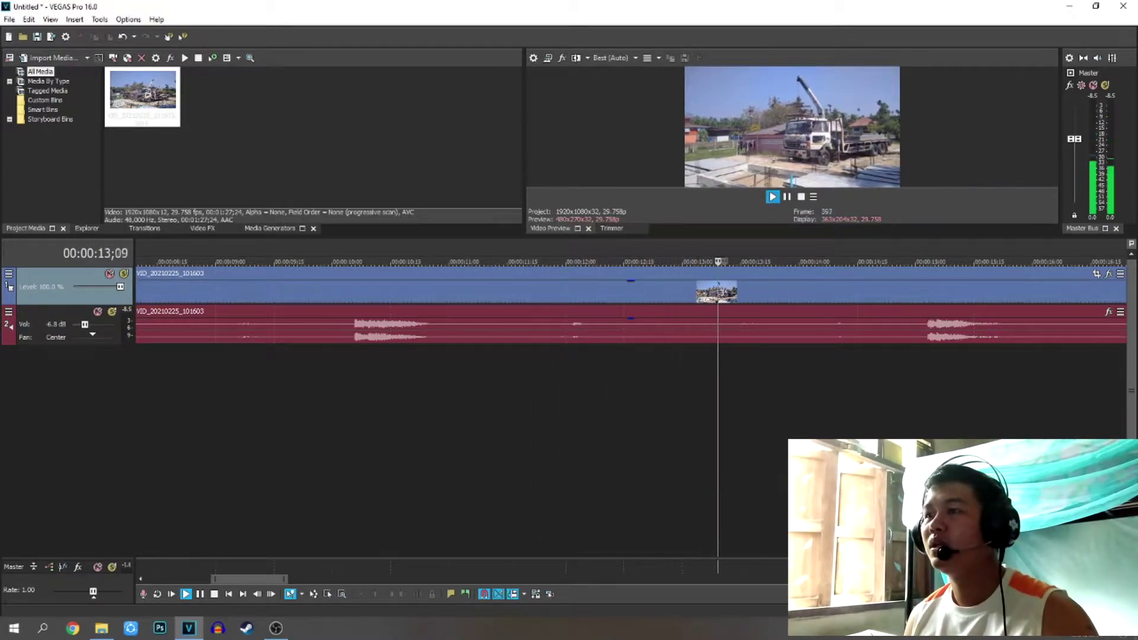
Step: Position the playhead at 00:00:12;14 and split the clip's video and audio there
{"action": "left_click_drag", "start_coordinate": [270, 582], "coordinate": [279, 582]}
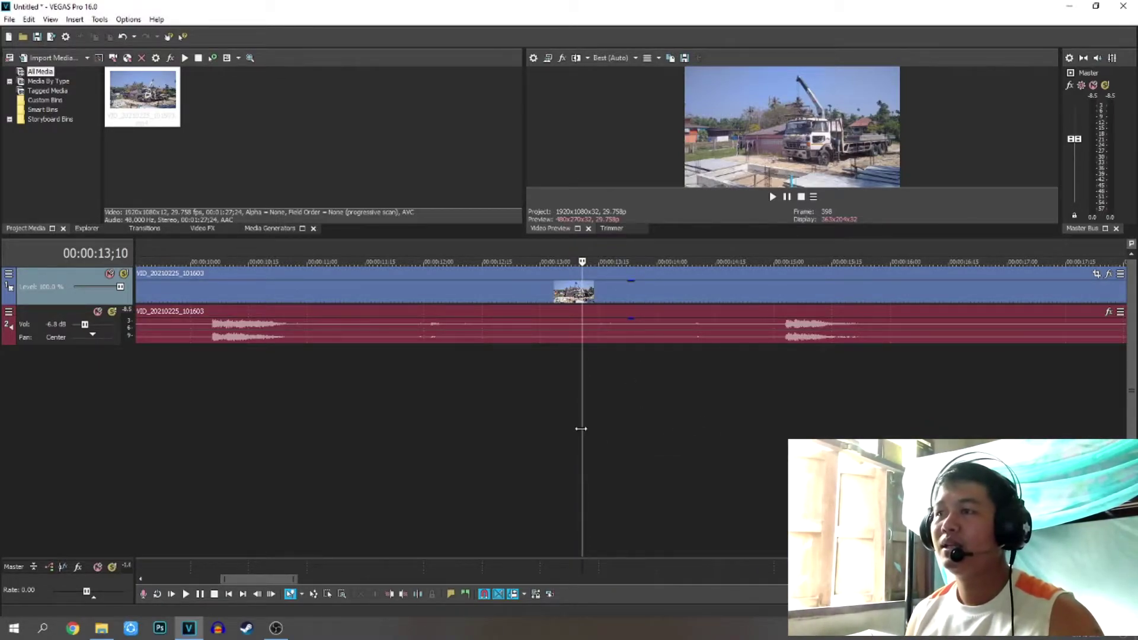
{"action": "left_click_drag", "start_coordinate": [508, 429], "coordinate": [484, 427]}
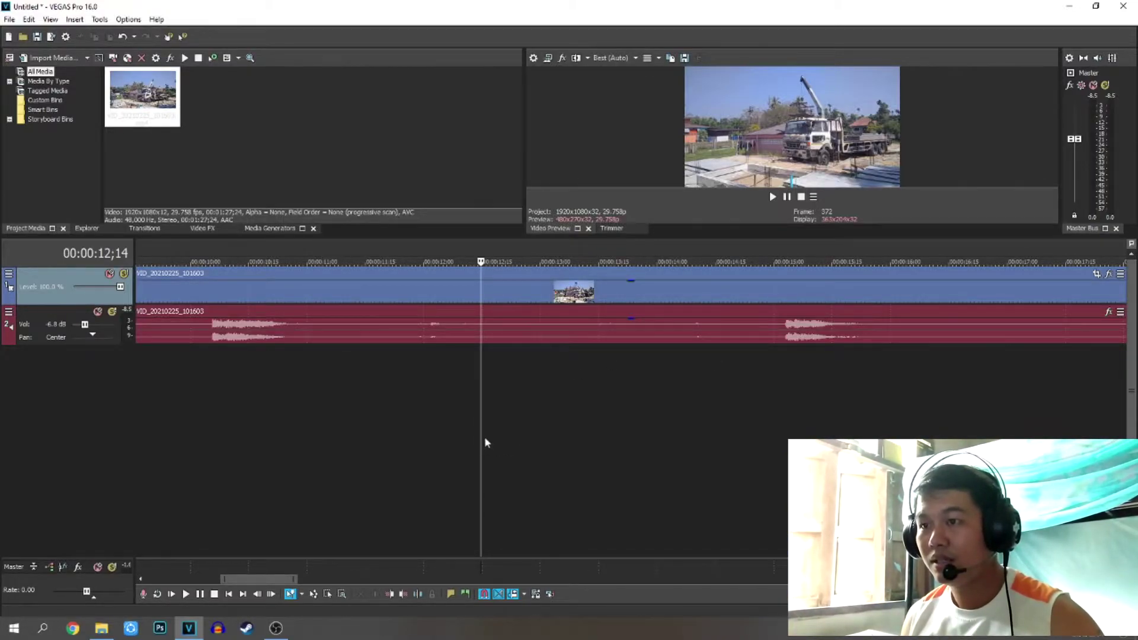
{"action": "mouse_move", "coordinate": [480, 433]}
{"action": "left_mouse_down"}
{"action": "mouse_move", "coordinate": [520, 432]}
{"action": "mouse_move", "coordinate": [393, 454]}
{"action": "mouse_move", "coordinate": [479, 447]}
{"action": "left_mouse_up"}
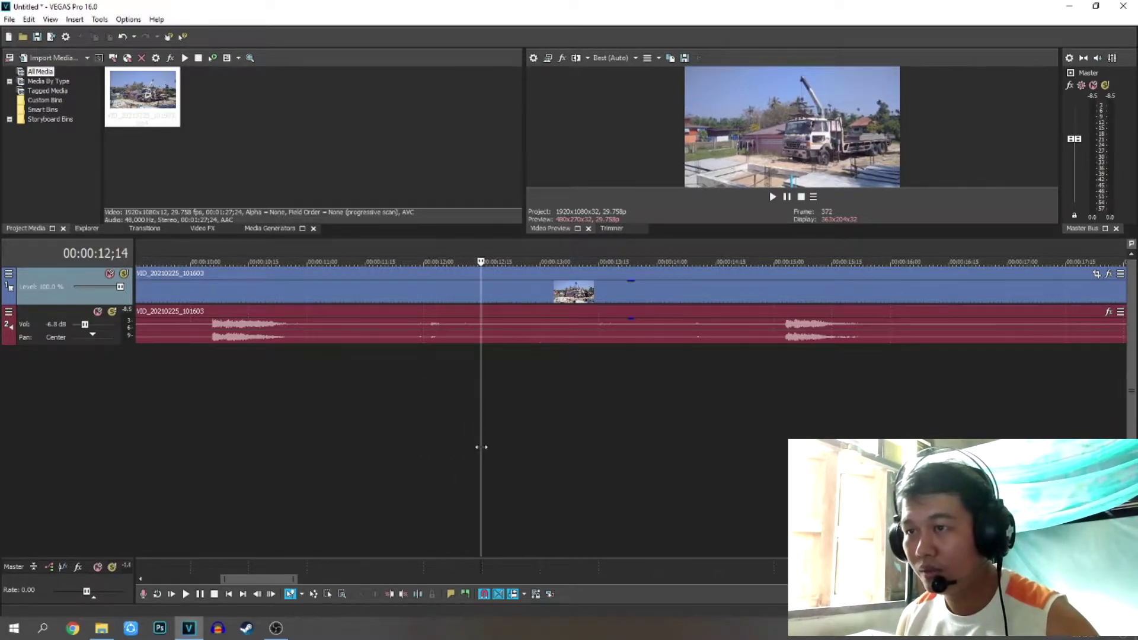
{"action": "key", "text": "s"}
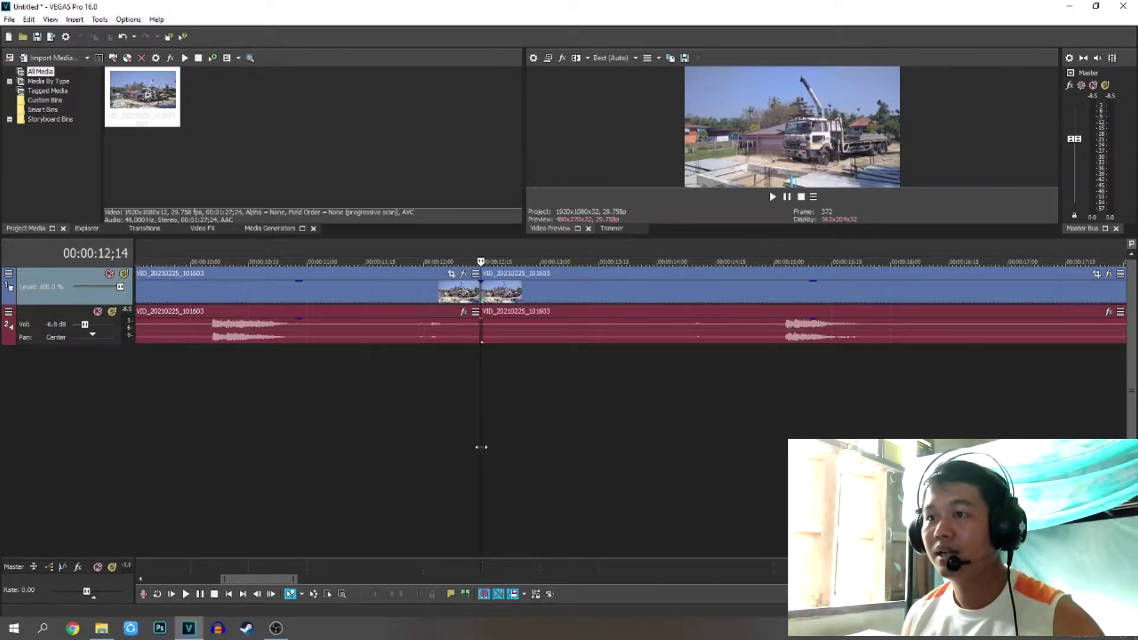
Step: Time-compress the first part of the clip to a playback rate of about 110.1% and play it to check the speed
{"action": "left_click", "coordinate": [475, 293]}
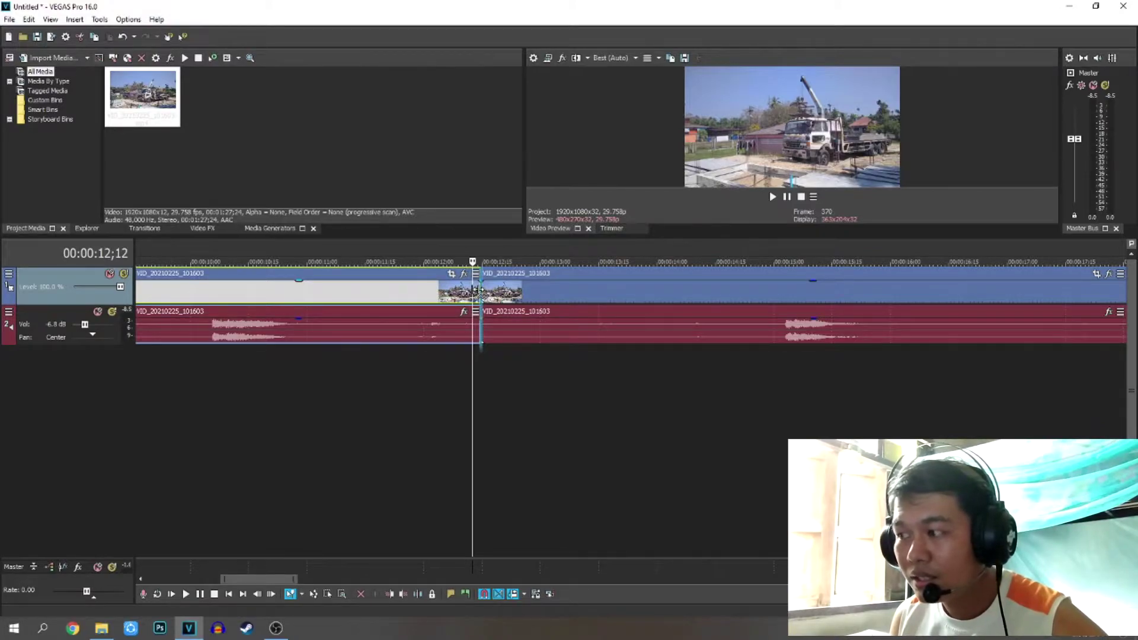
{"action": "left_click_drag", "start_coordinate": [479, 291], "coordinate": [346, 298]}
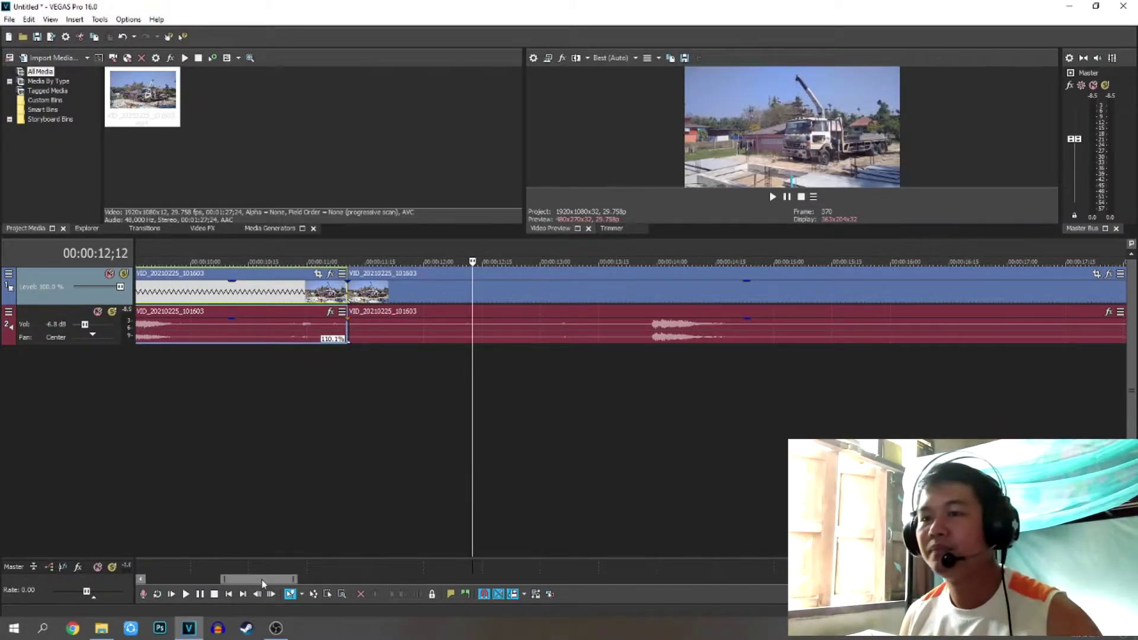
{"action": "left_click_drag", "start_coordinate": [264, 584], "coordinate": [191, 584]}
{"action": "left_click", "coordinate": [244, 499]}
{"action": "left_click", "coordinate": [136, 515]}
{"action": "key", "text": "space"}
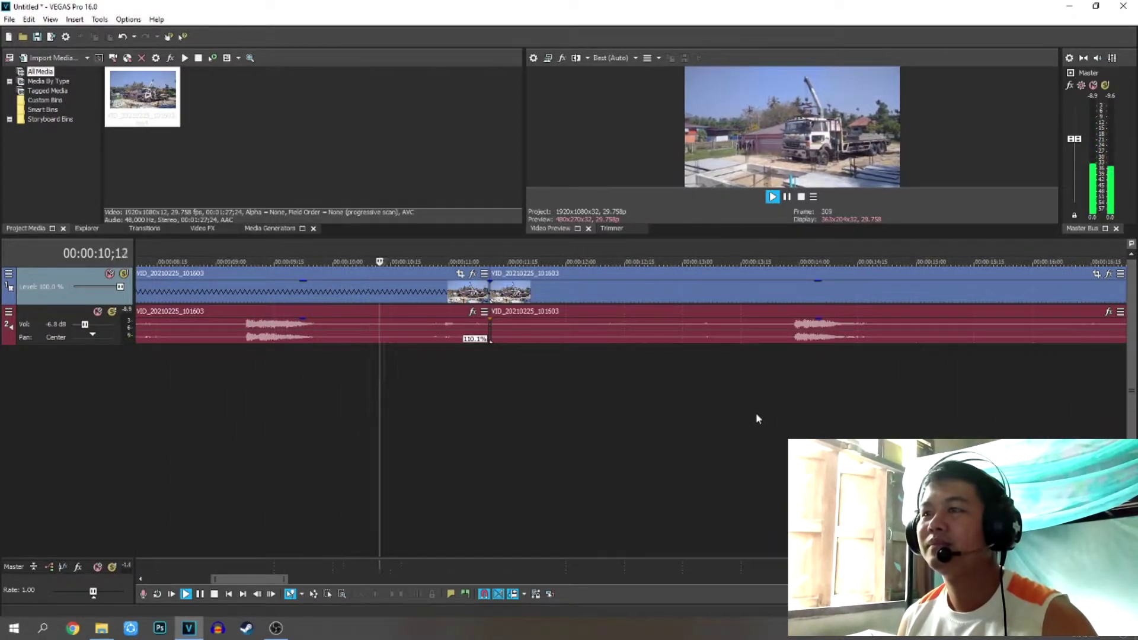
{"action": "key", "text": "Return"}
Step: Split the second part at 00:00:11;25 and time-stretch the short middle piece to a playback rate of about 44.1%
{"action": "left_click_drag", "start_coordinate": [616, 432], "coordinate": [549, 438]}
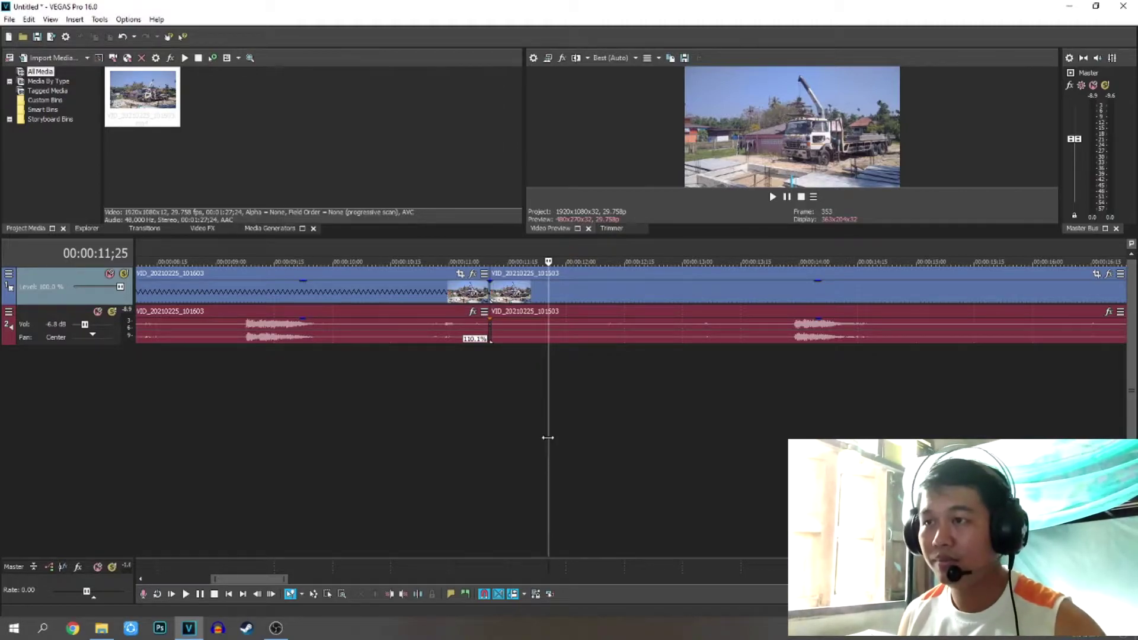
{"action": "key", "text": "s"}
{"action": "left_click", "coordinate": [541, 300]}
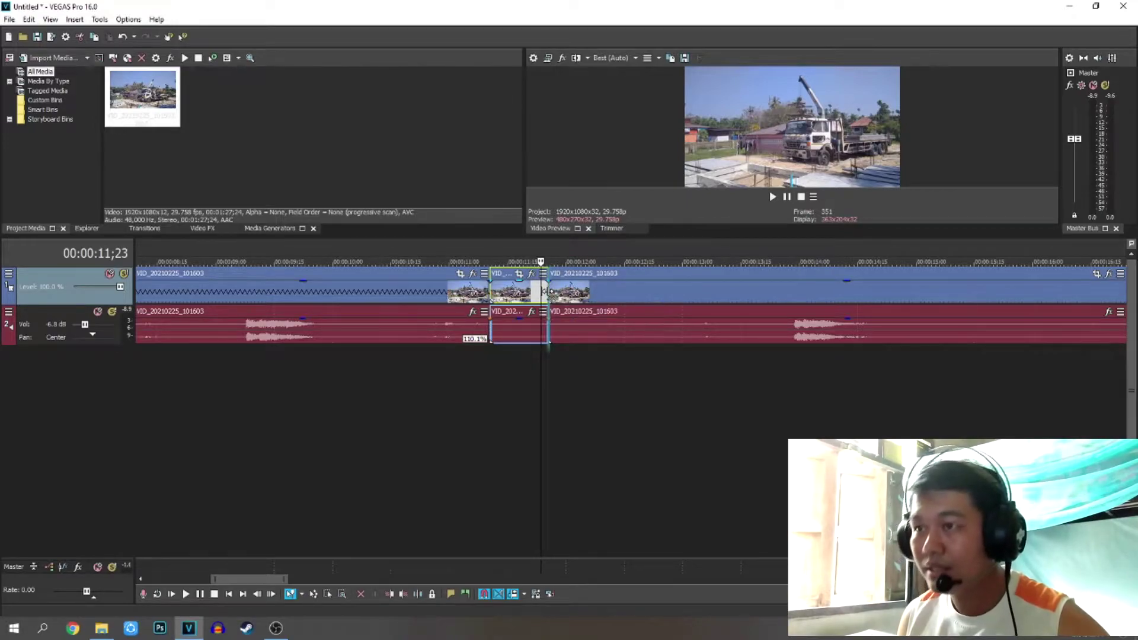
{"action": "left_click_drag", "start_coordinate": [550, 291], "coordinate": [623, 313]}
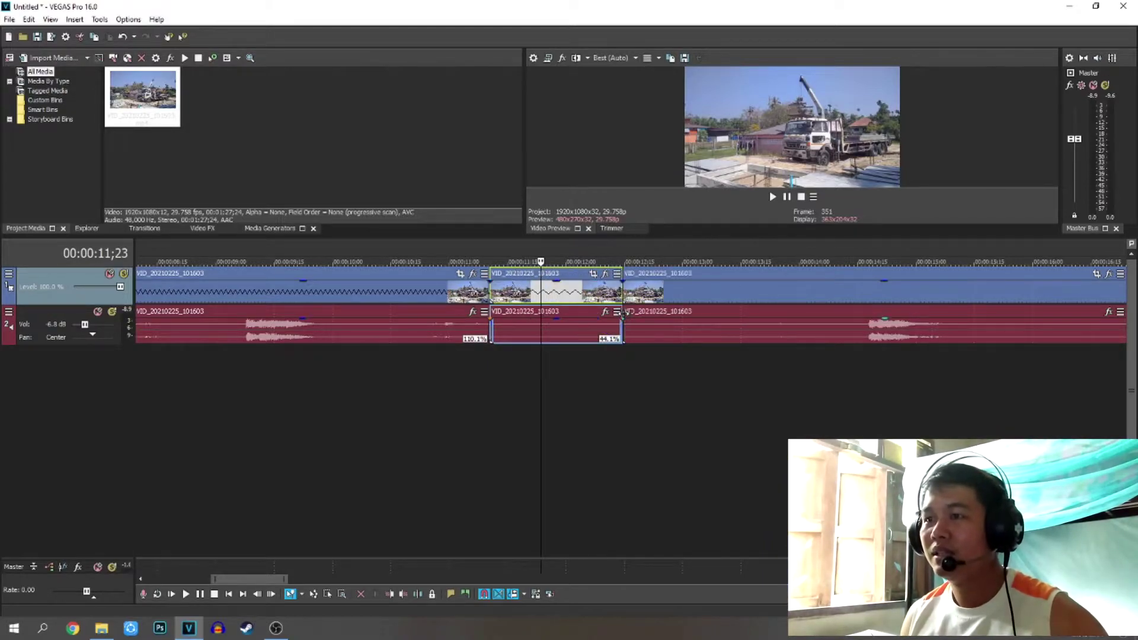
Step: Play the timeline from just before the slowed middle piece into the remaining footage, then view the timeline's start
{"action": "left_click", "coordinate": [474, 434]}
{"action": "key", "text": "space"}
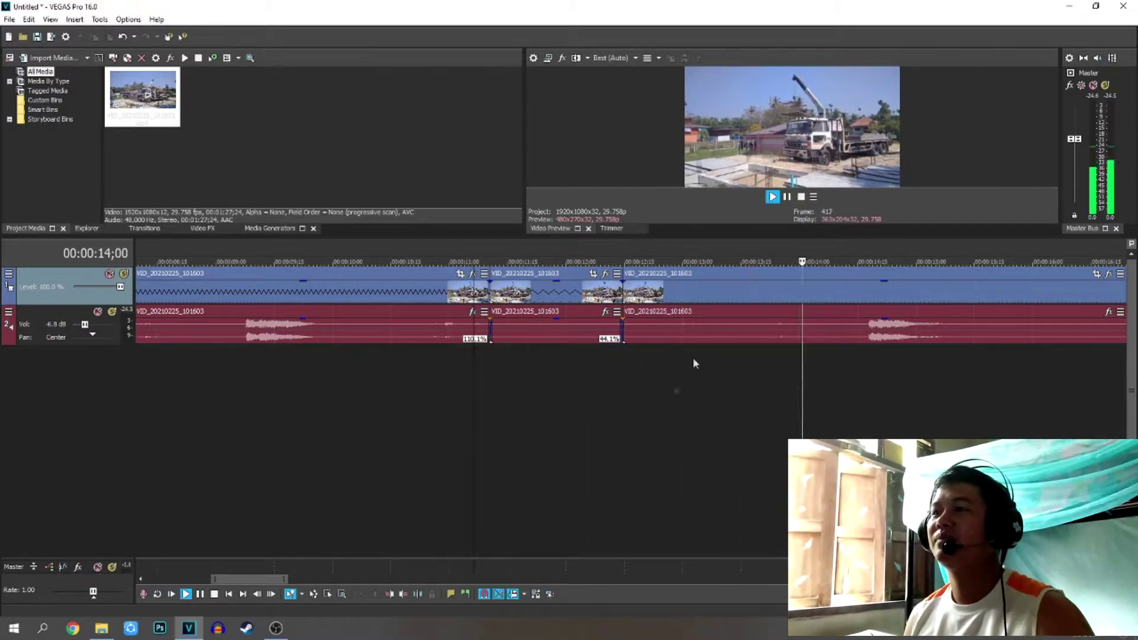
{"action": "key", "text": "Return"}
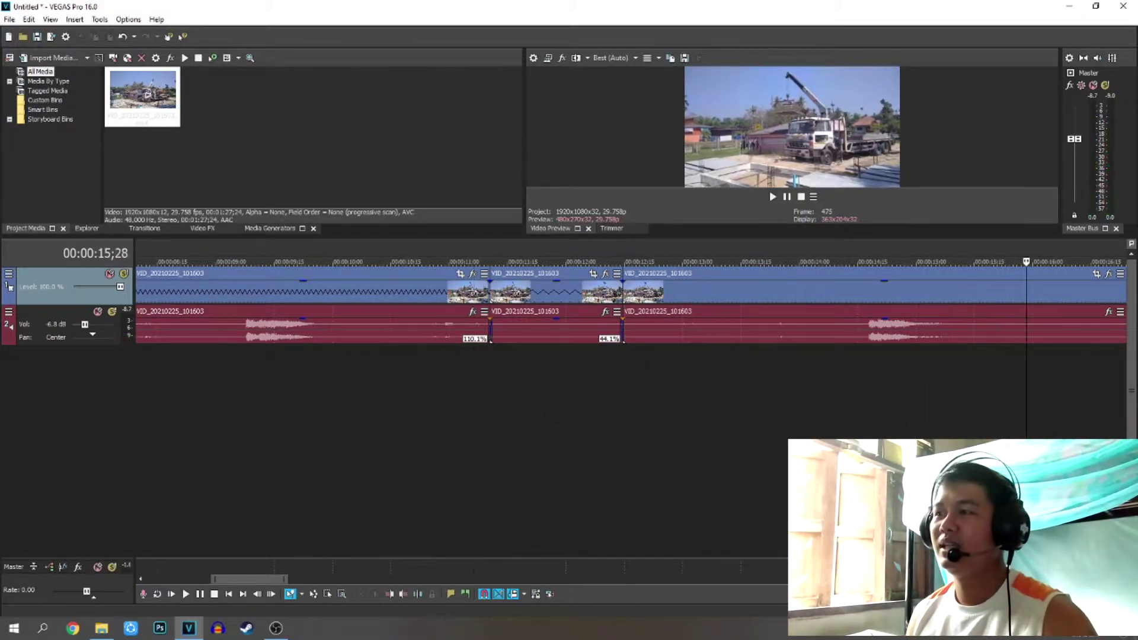
{"action": "left_click_drag", "start_coordinate": [262, 580], "coordinate": [318, 572]}
{"action": "key", "text": "Return"}
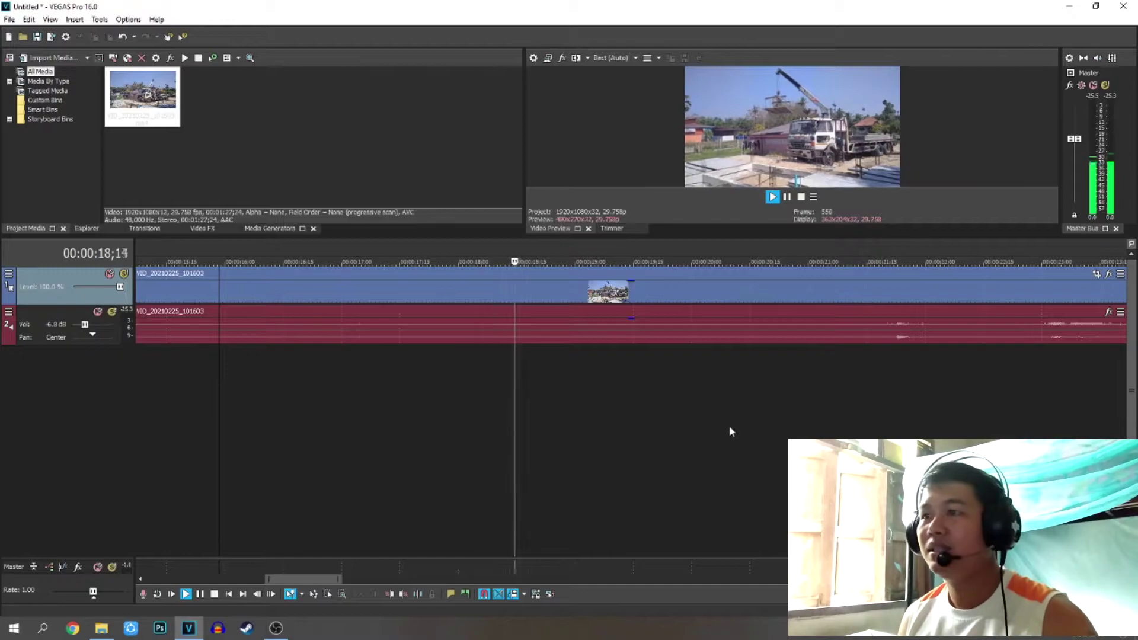
{"action": "key", "text": "Return"}
{"action": "left_click_drag", "start_coordinate": [302, 581], "coordinate": [184, 593]}
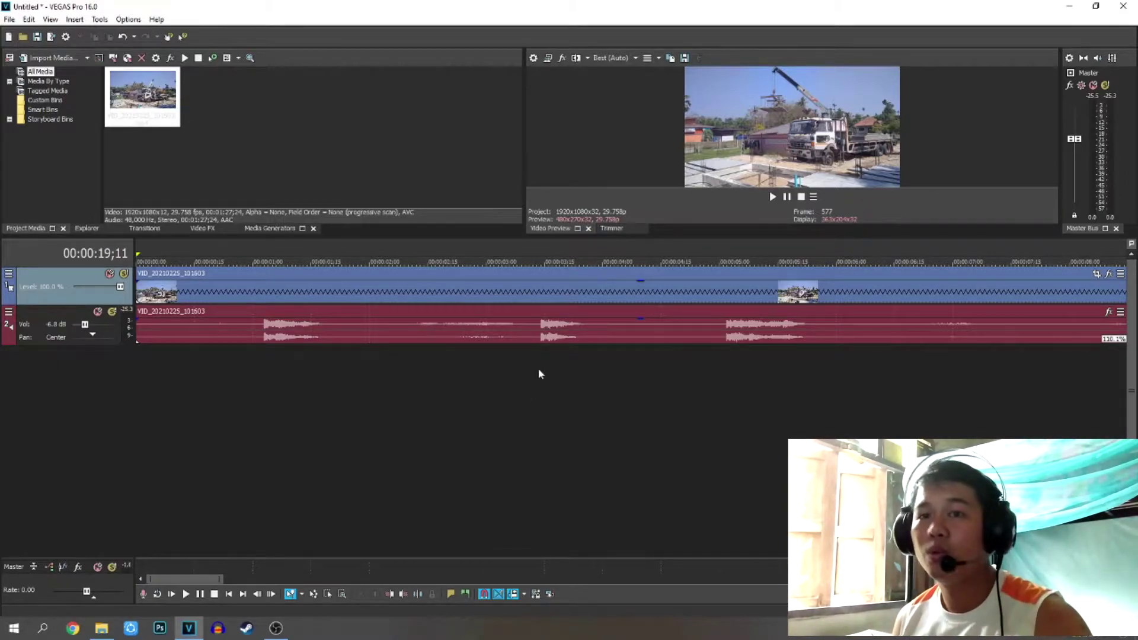
Step: Minimize the video editor, switch to Google Chrome and open YouTube
{"action": "left_click", "coordinate": [1069, 6]}
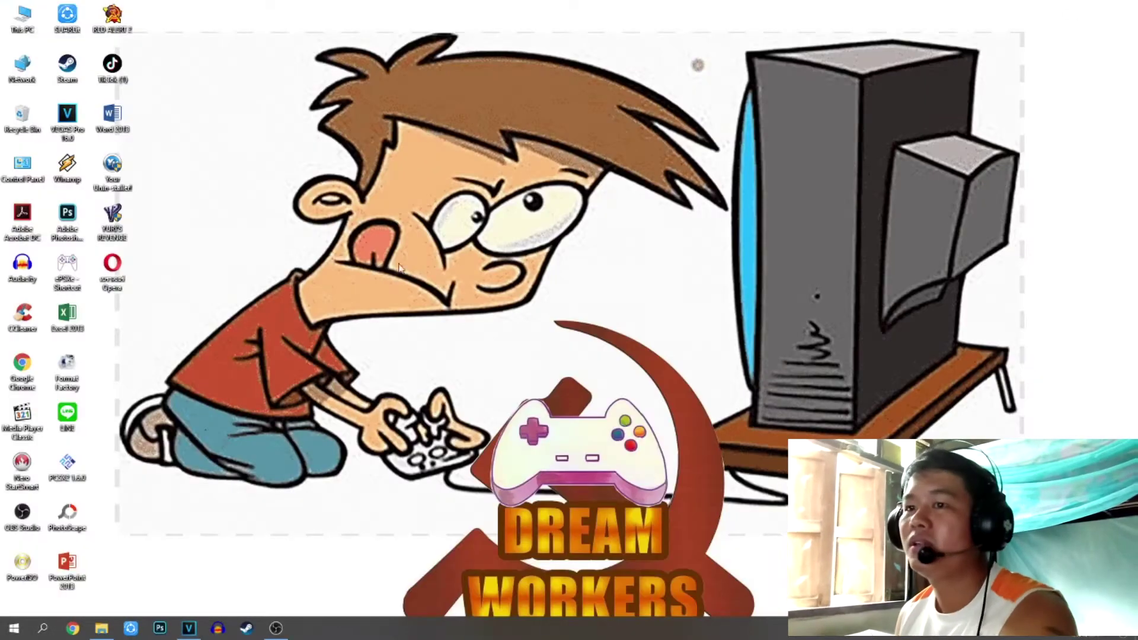
{"action": "right_click", "coordinate": [560, 145]}
{"action": "left_click", "coordinate": [181, 481]}
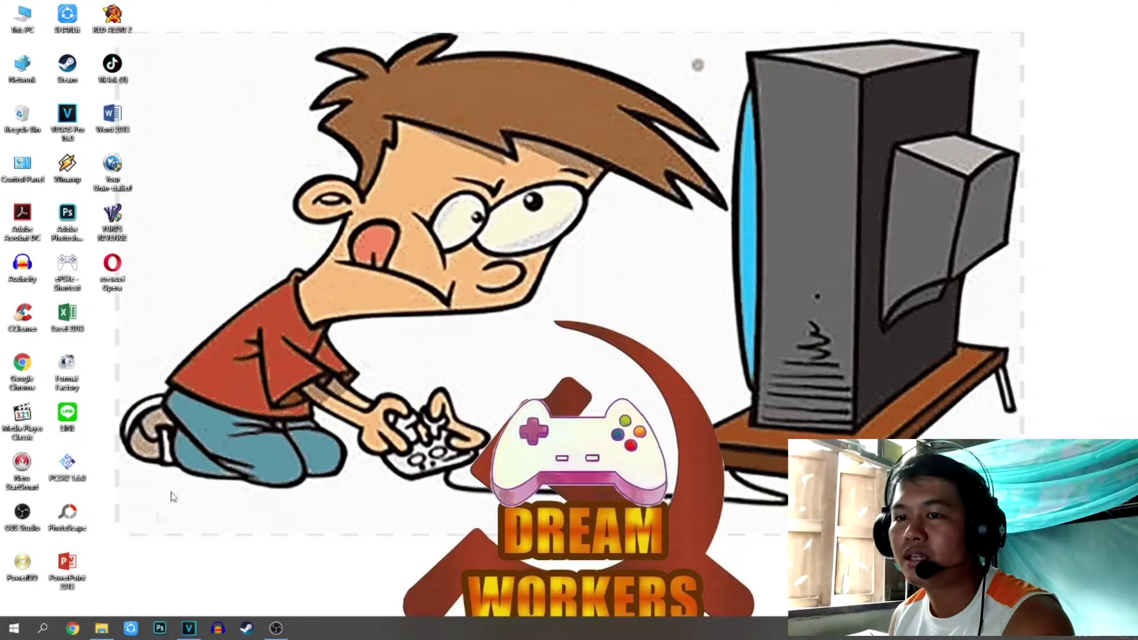
{"action": "left_click", "coordinate": [73, 630]}
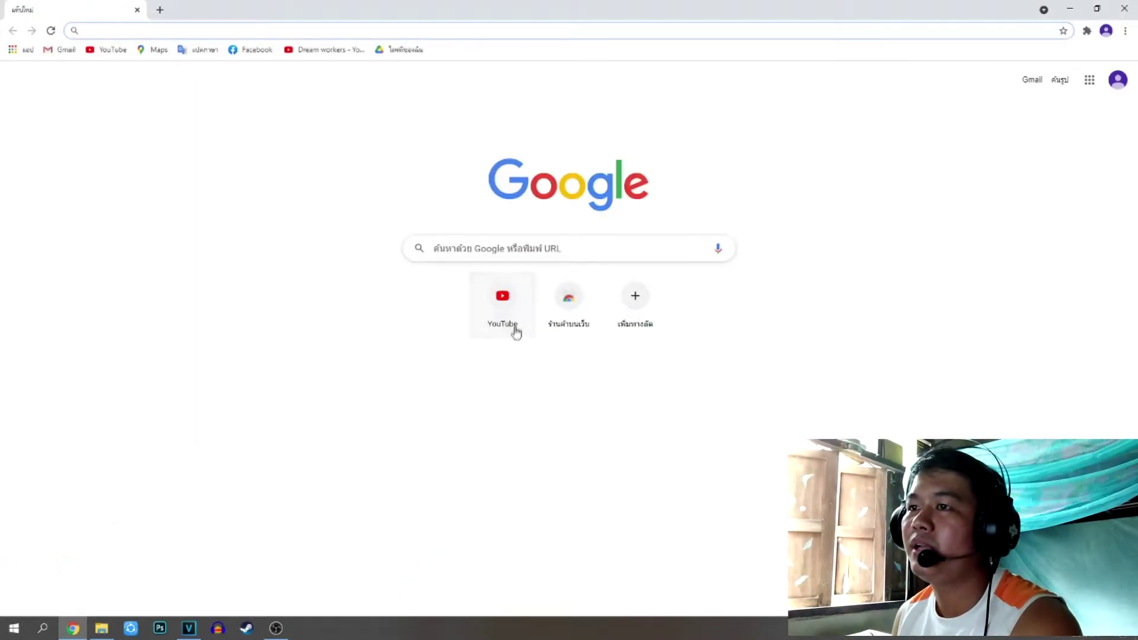
{"action": "left_click", "coordinate": [515, 331]}
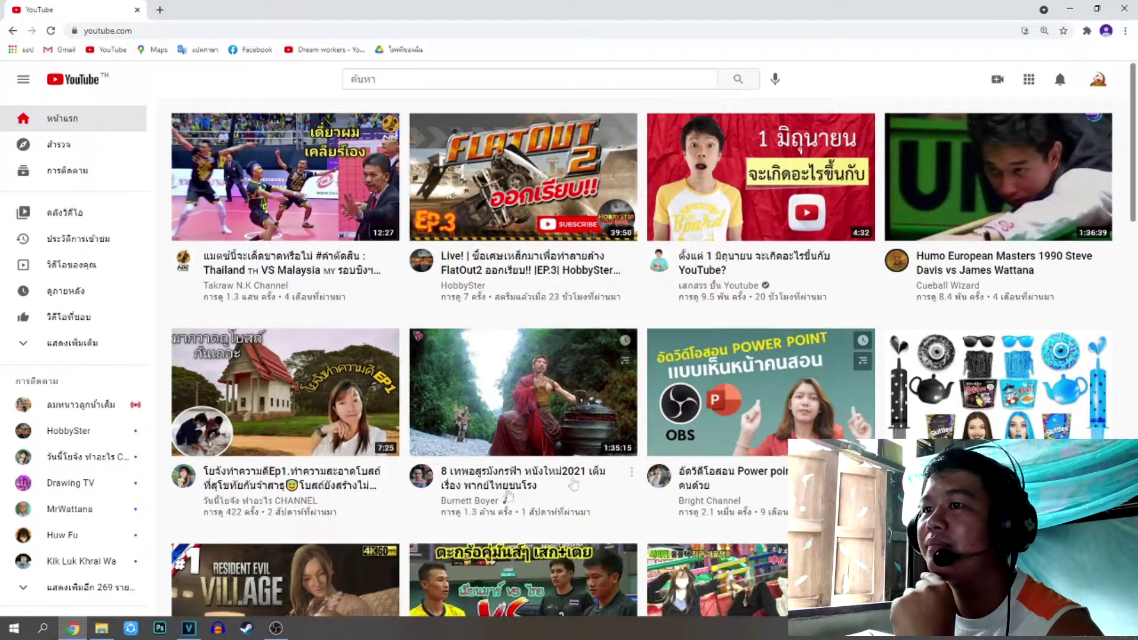
Step: Open YouTube Studio for the channel and go to its audio library
{"action": "left_click", "coordinate": [1098, 82]}
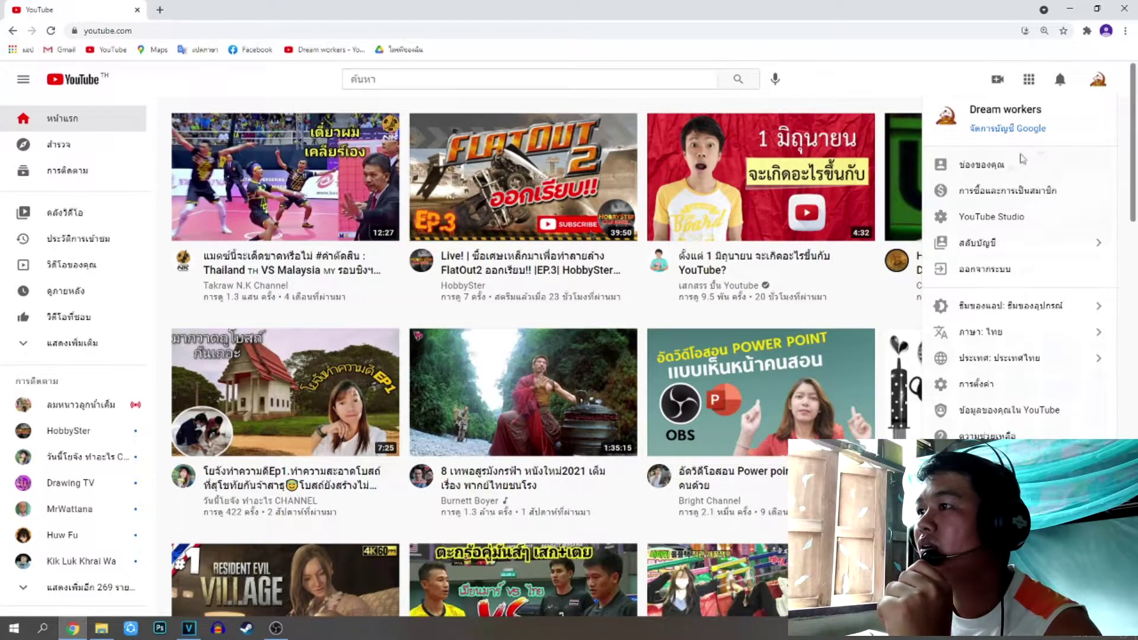
{"action": "left_click", "coordinate": [1007, 224]}
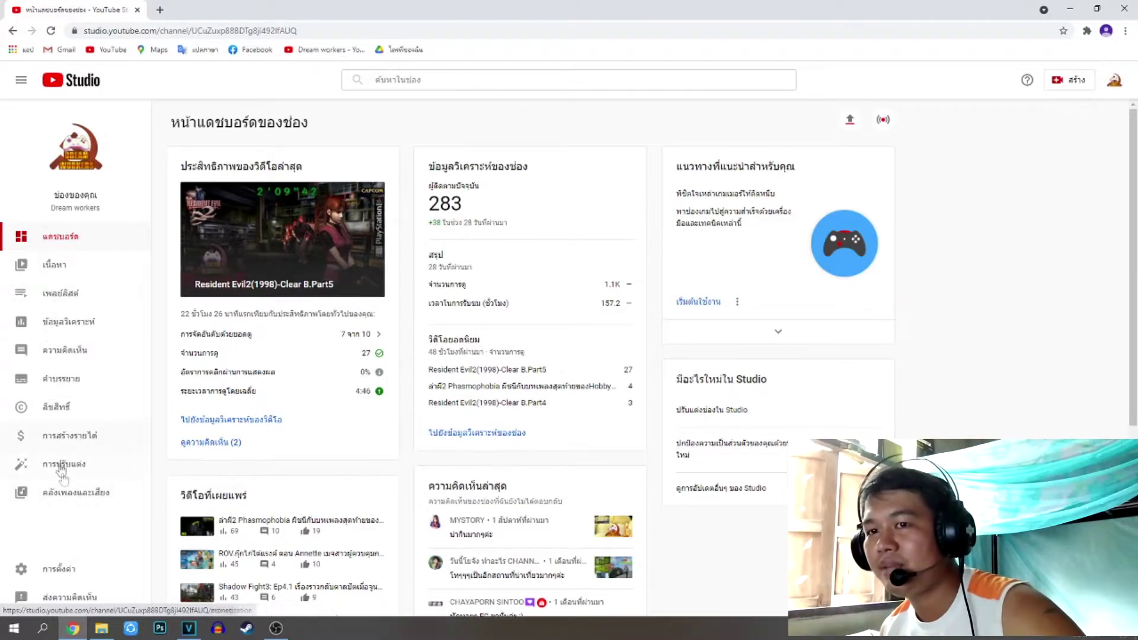
{"action": "left_click", "coordinate": [81, 502]}
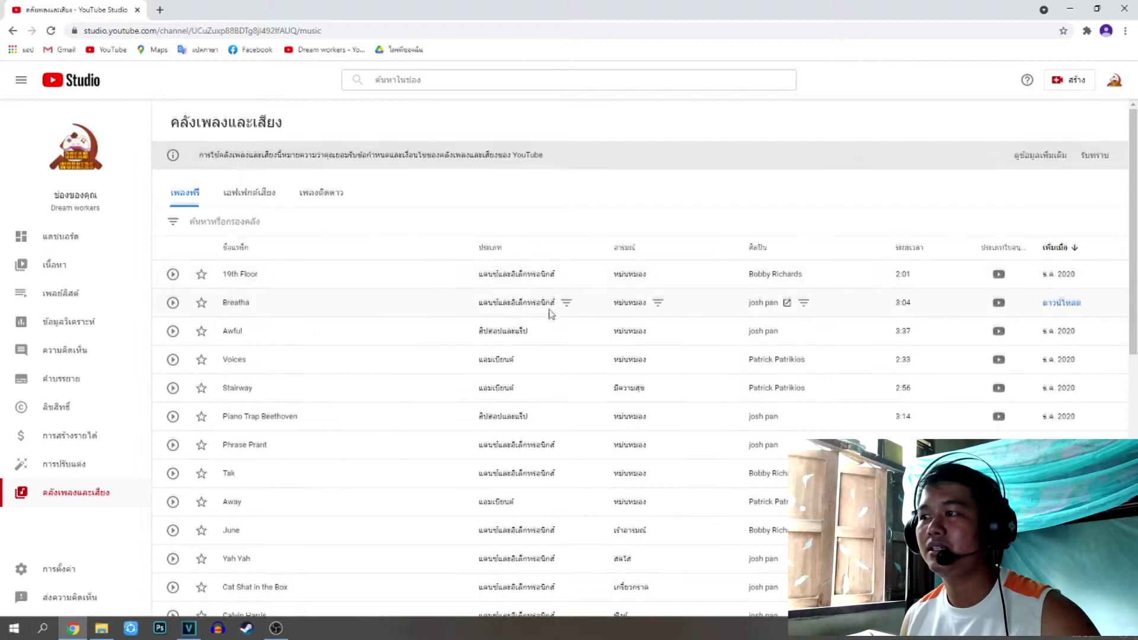
Step: Browse the free music list and preview the tracks "19th Floor", "Breatha" and "Awful"
{"action": "scroll", "coordinate": [549, 320], "scroll_direction": "down", "scroll_amount": 15}
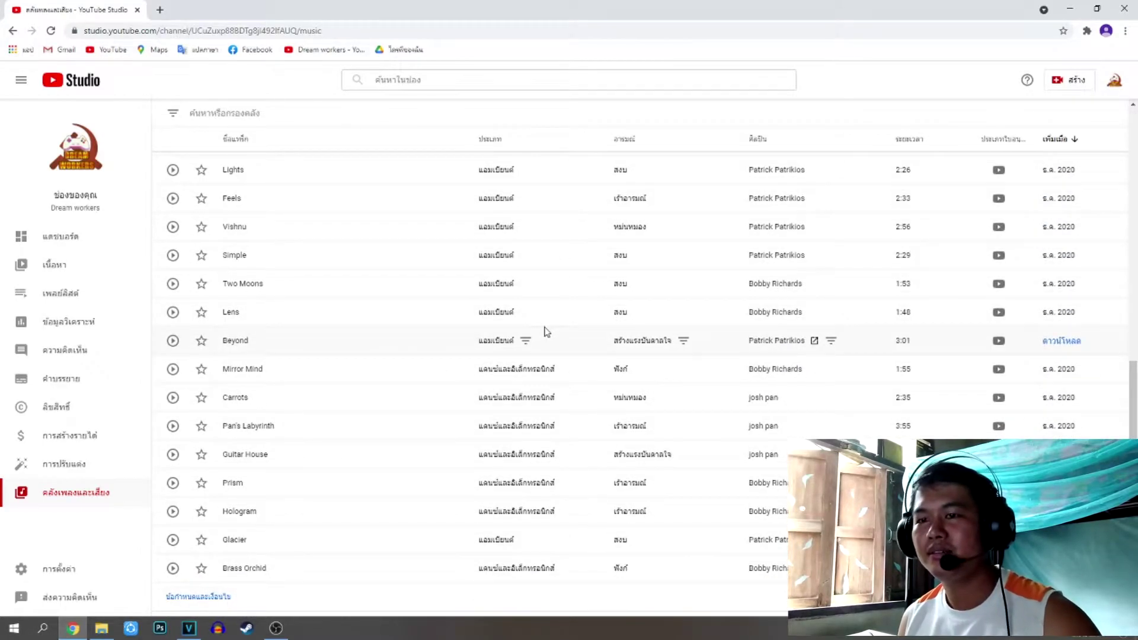
{"action": "scroll", "coordinate": [546, 331], "scroll_direction": "up", "scroll_amount": 15}
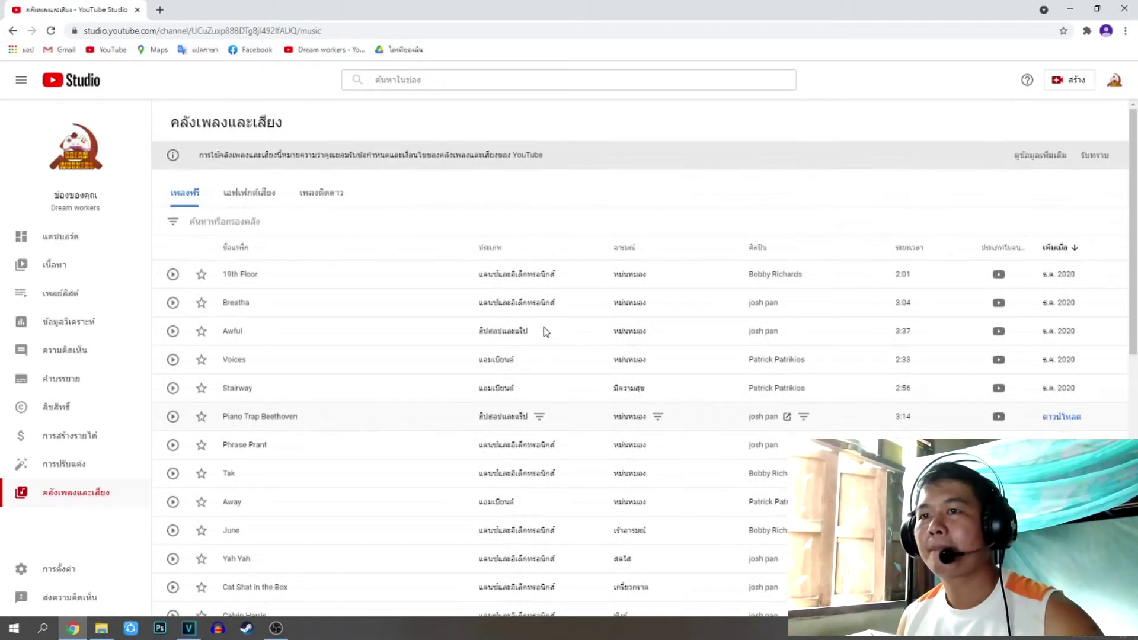
{"action": "left_click", "coordinate": [173, 275]}
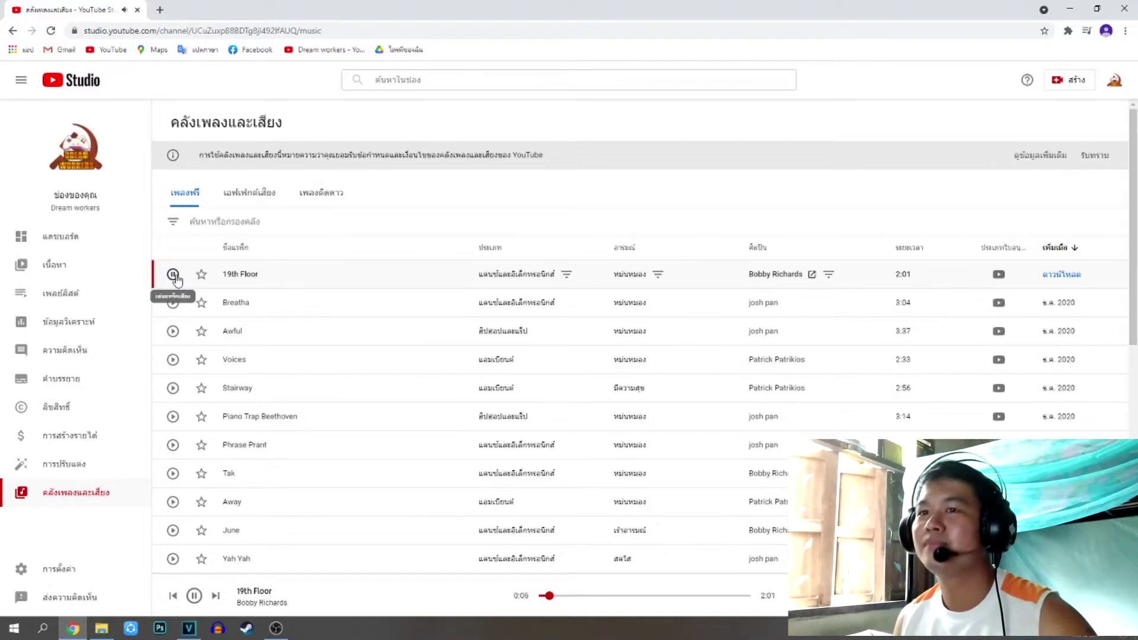
{"action": "left_click", "coordinate": [173, 304]}
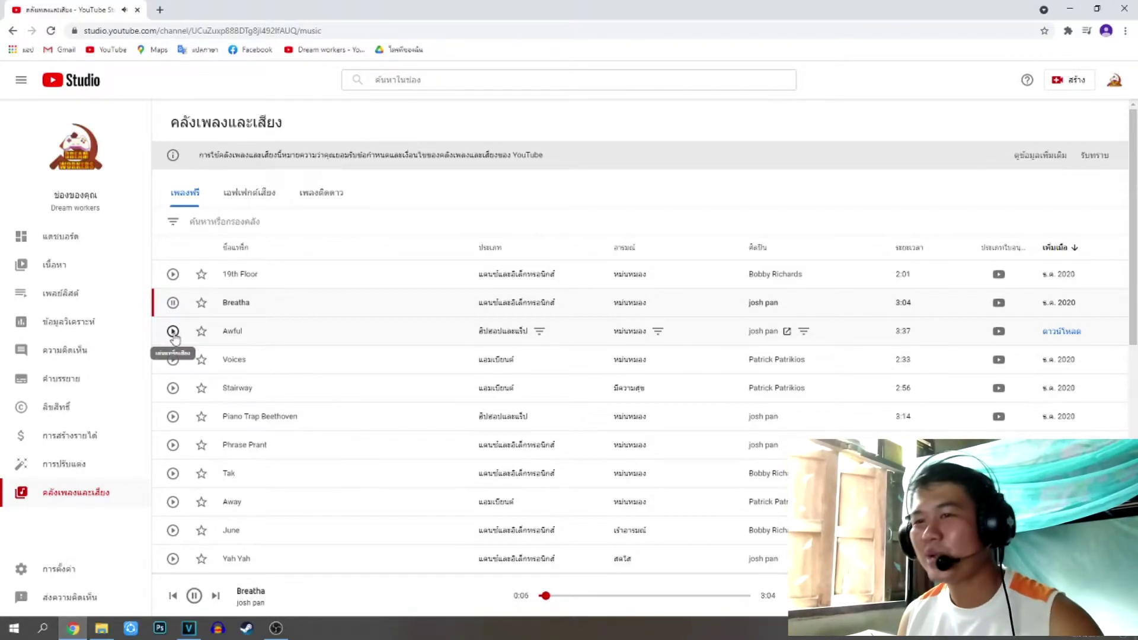
{"action": "left_click", "coordinate": [172, 331]}
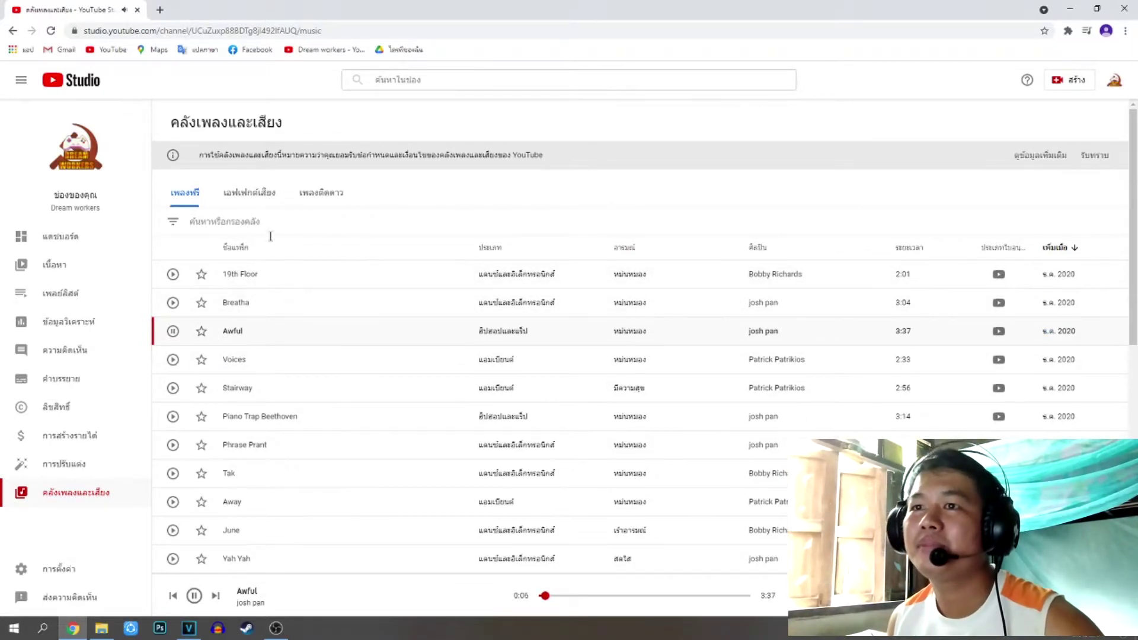
Step: Preview "All the Fixings" among the starred tracks, pause it and download it as an MP3
{"action": "left_click", "coordinate": [322, 196]}
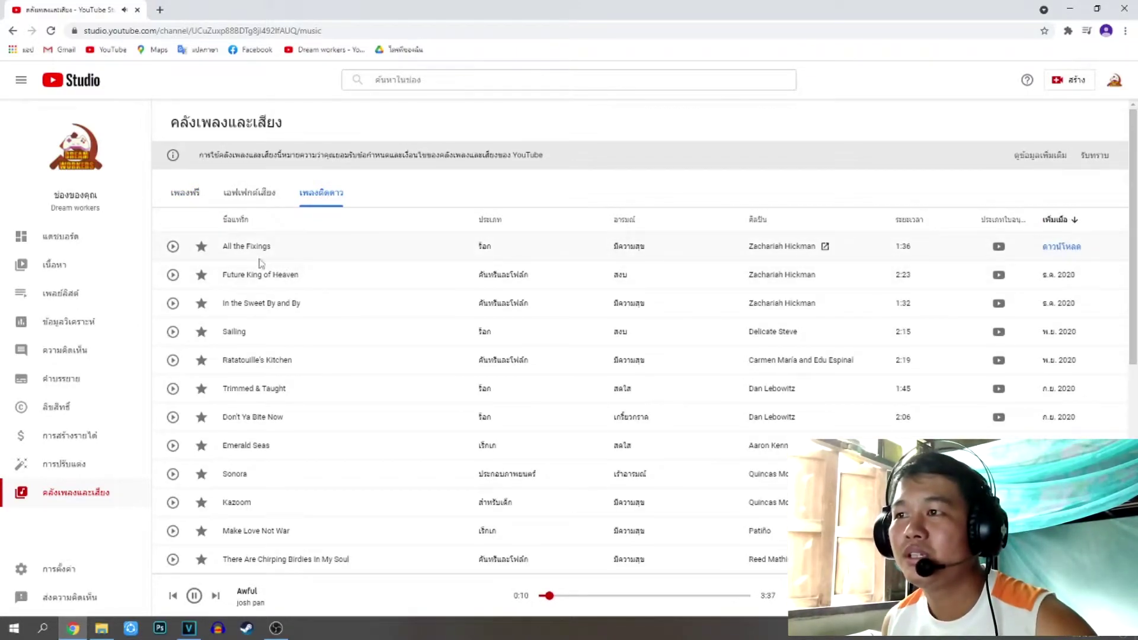
{"action": "left_click", "coordinate": [173, 247]}
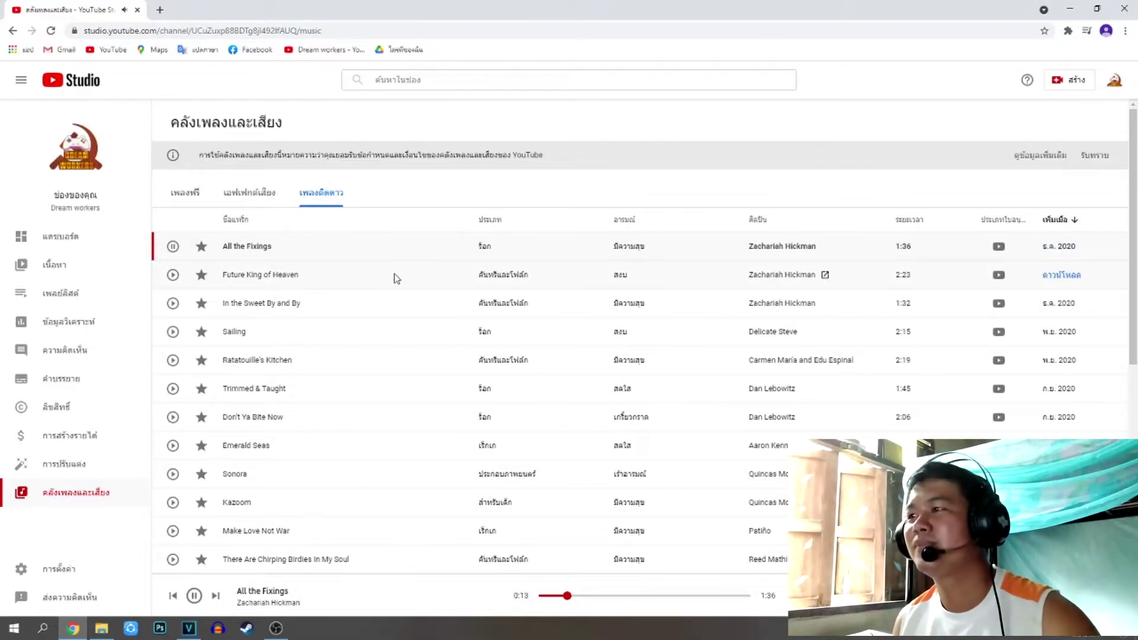
{"action": "left_click", "coordinate": [172, 247]}
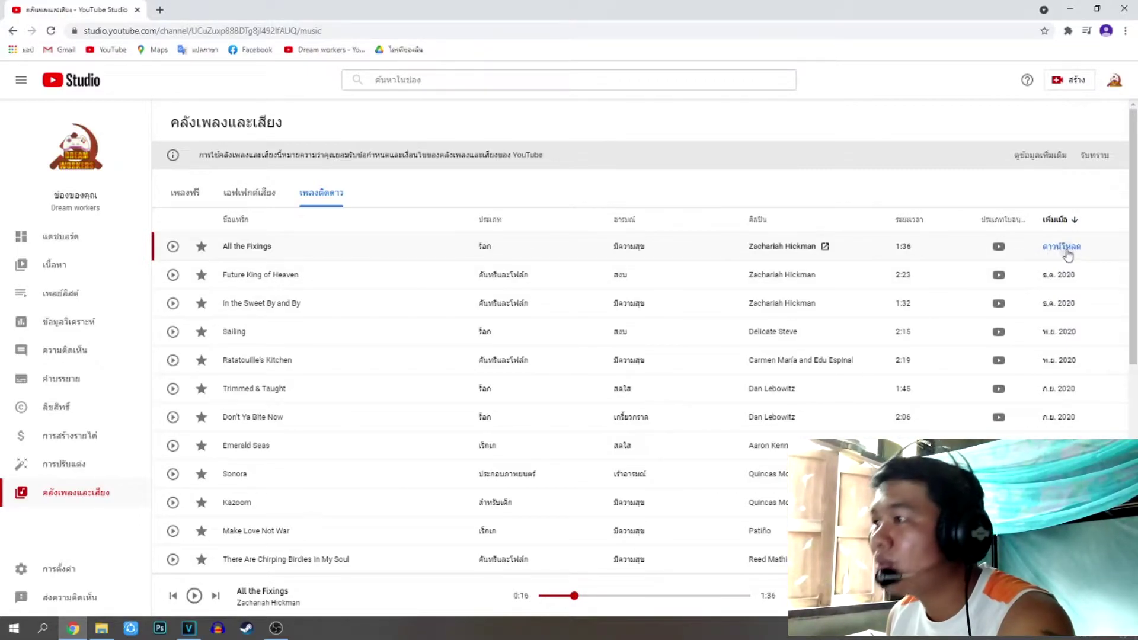
{"action": "left_click", "coordinate": [1064, 247]}
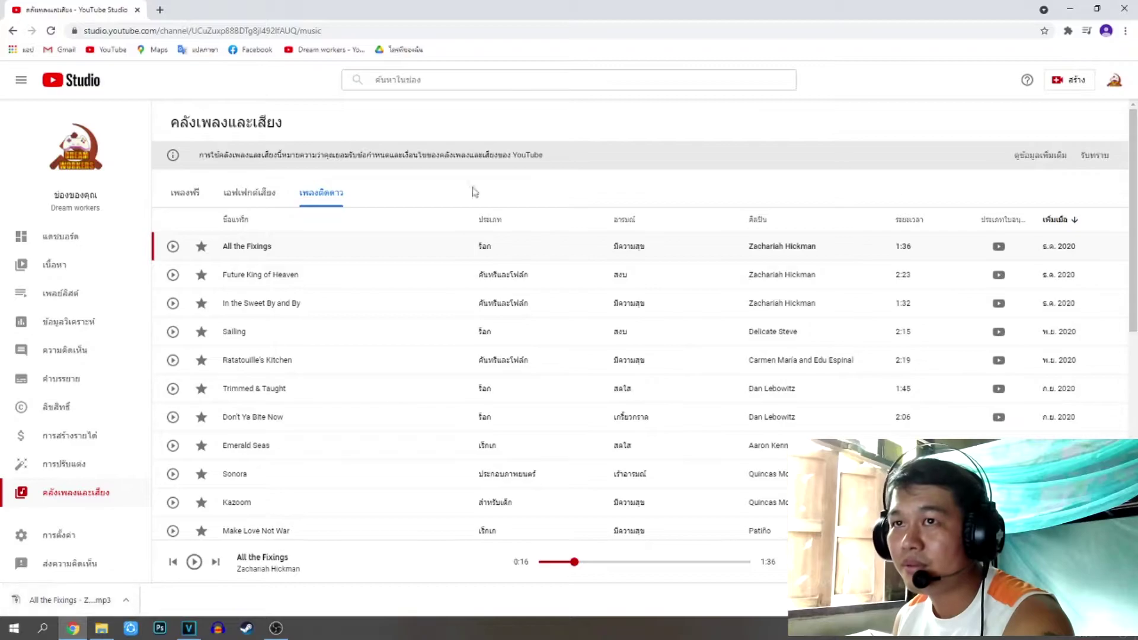
Step: Switch to File Explorer and delete the duplicate "All the Fixings" MP3 marked (1) from the Downloads folder
{"action": "left_click", "coordinate": [1070, 9]}
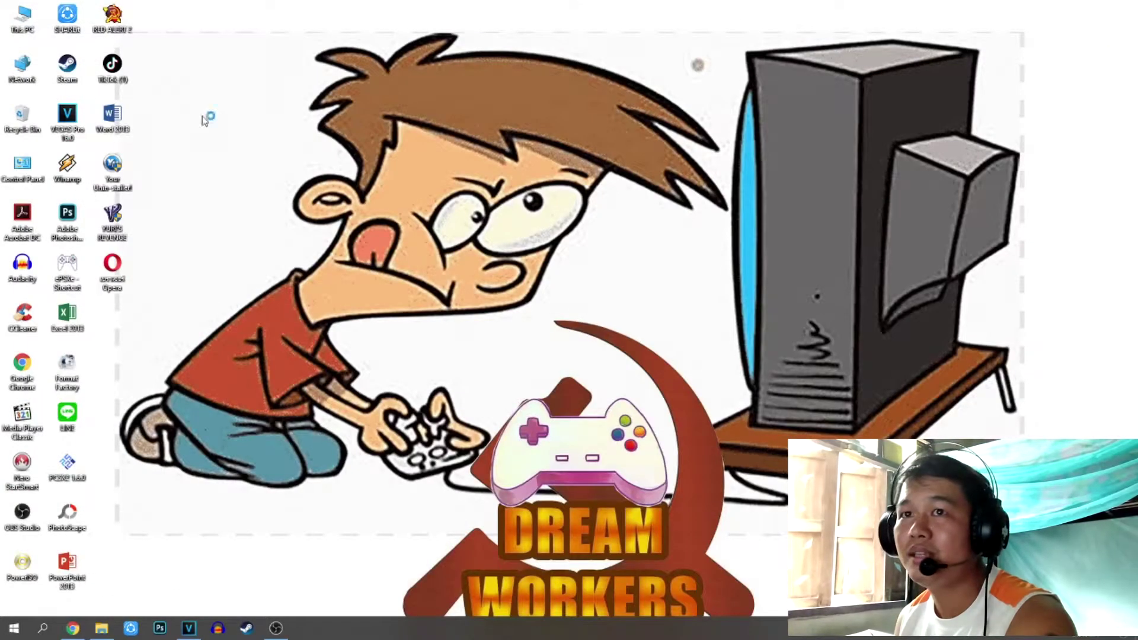
{"action": "left_click", "coordinate": [101, 628]}
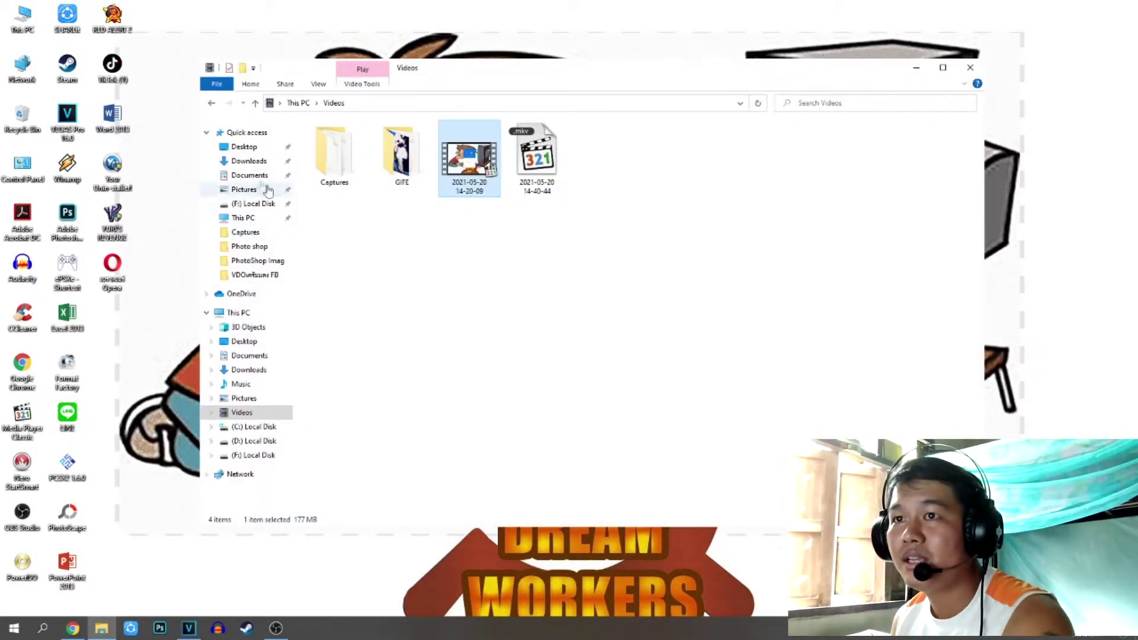
{"action": "left_click", "coordinate": [251, 164]}
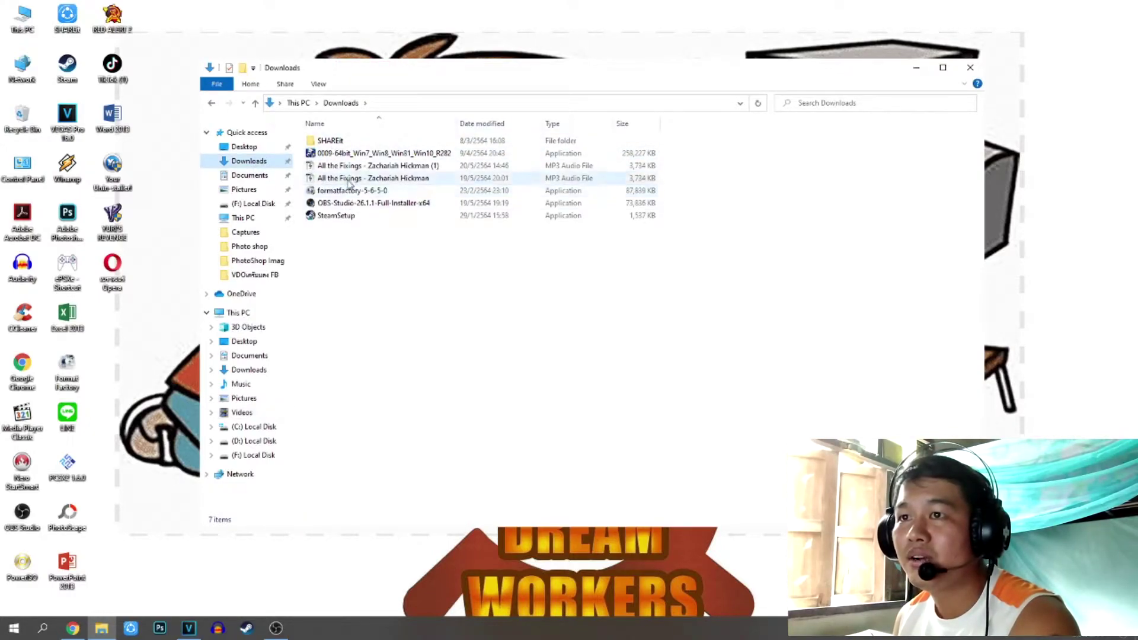
{"action": "left_click", "coordinate": [423, 168]}
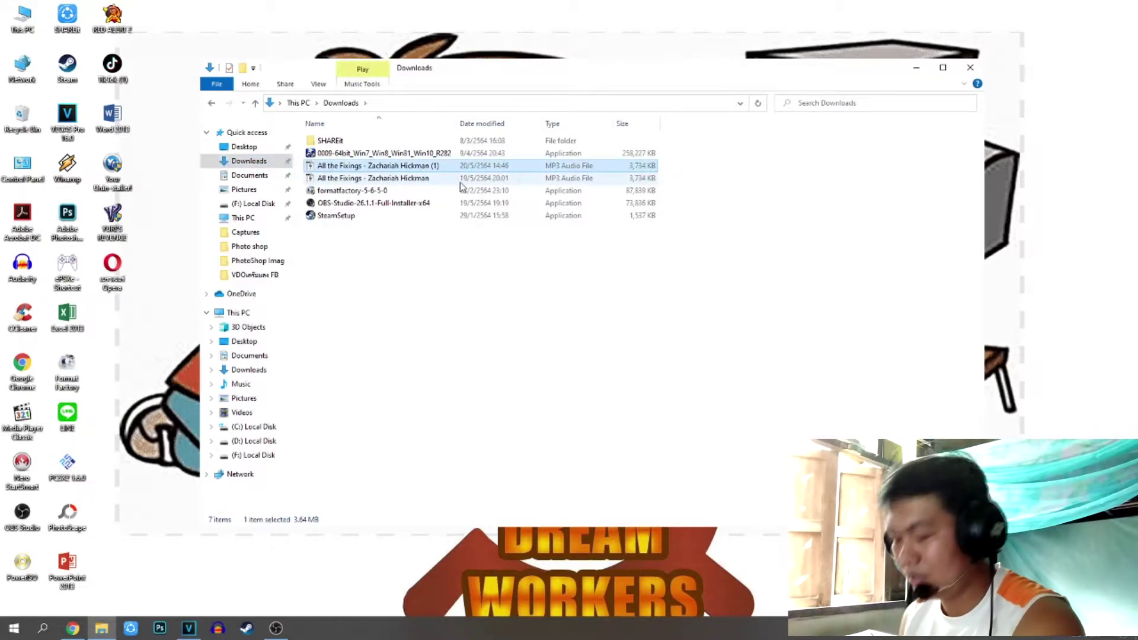
{"action": "key", "text": "Delete"}
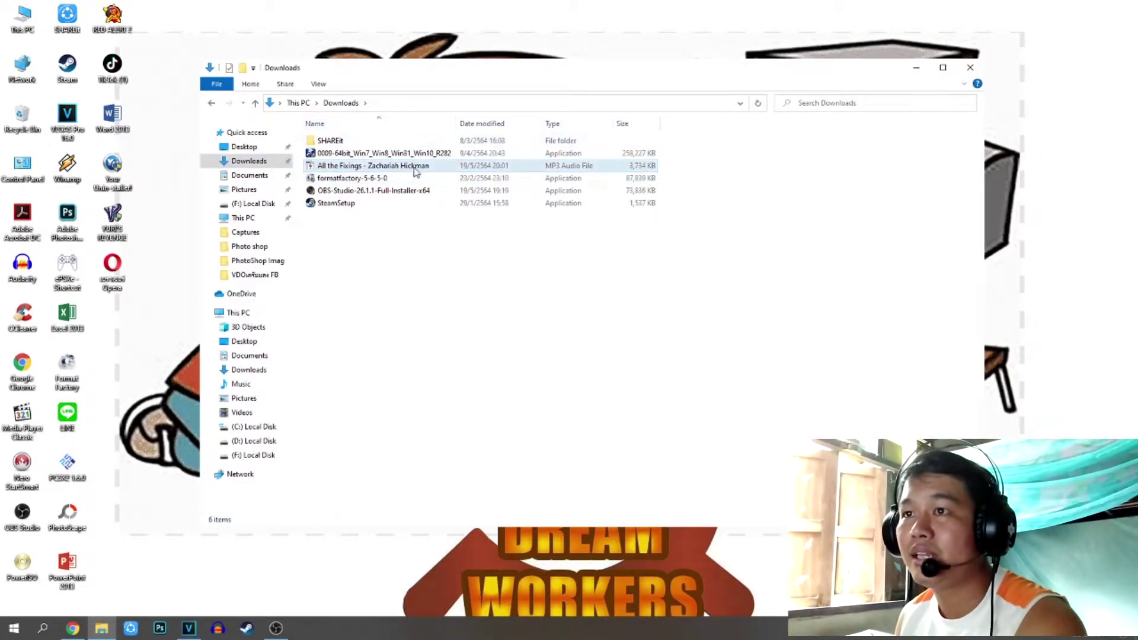
Step: Move the "All the Fixings" MP3 from the Downloads folder to the Music folder and close File Explorer
{"action": "left_click", "coordinate": [439, 172]}
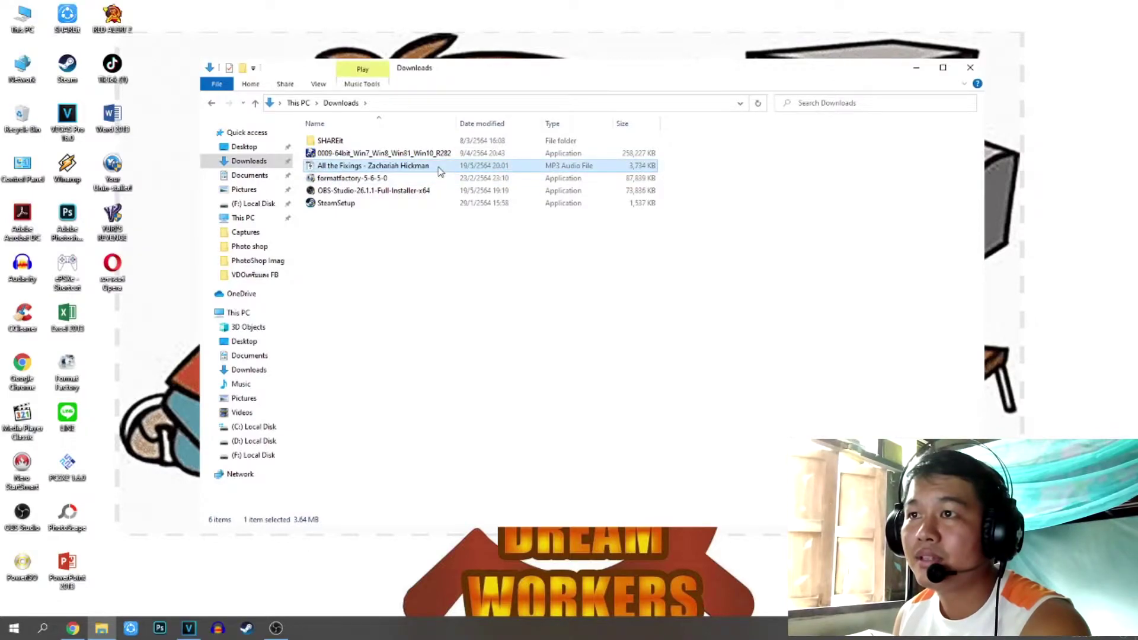
{"action": "right_click", "coordinate": [437, 166]}
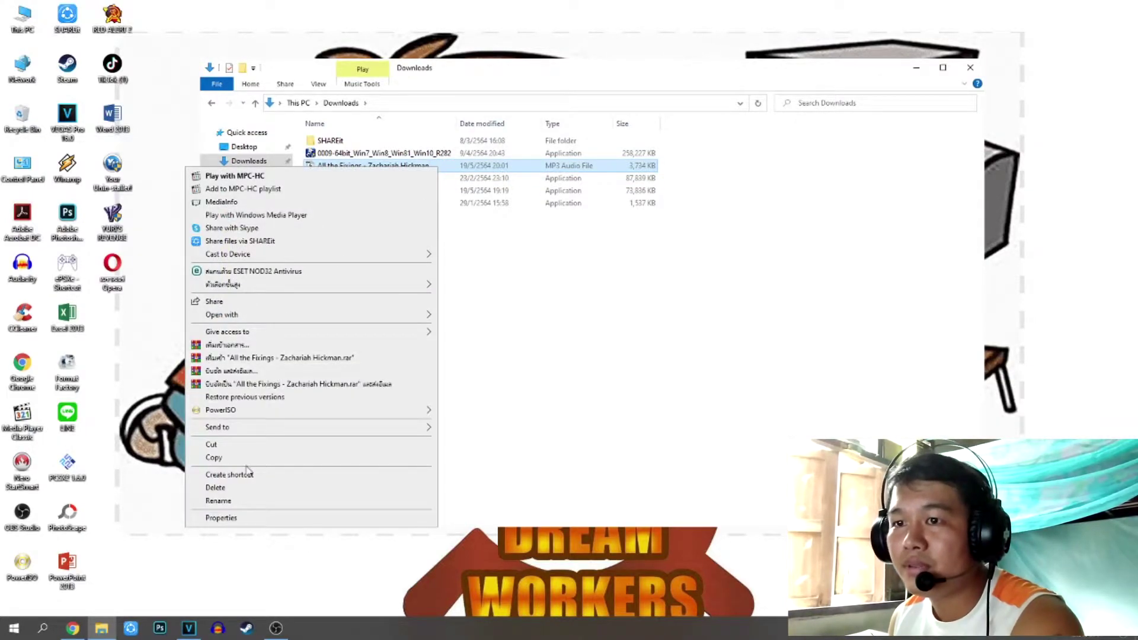
{"action": "left_click", "coordinate": [233, 448]}
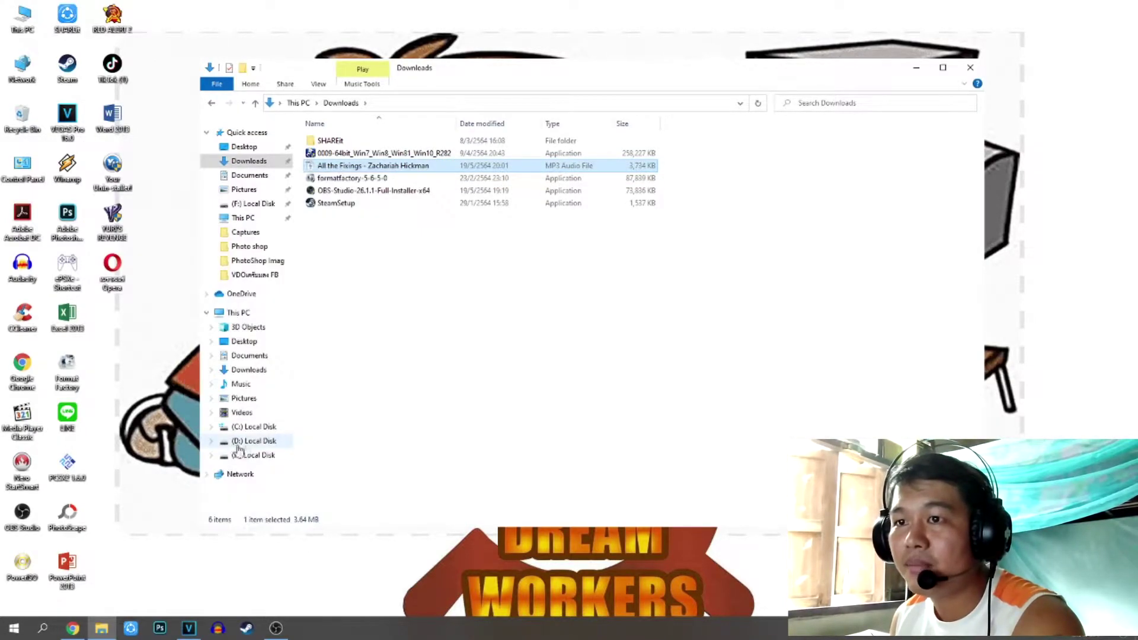
{"action": "left_click", "coordinate": [241, 383]}
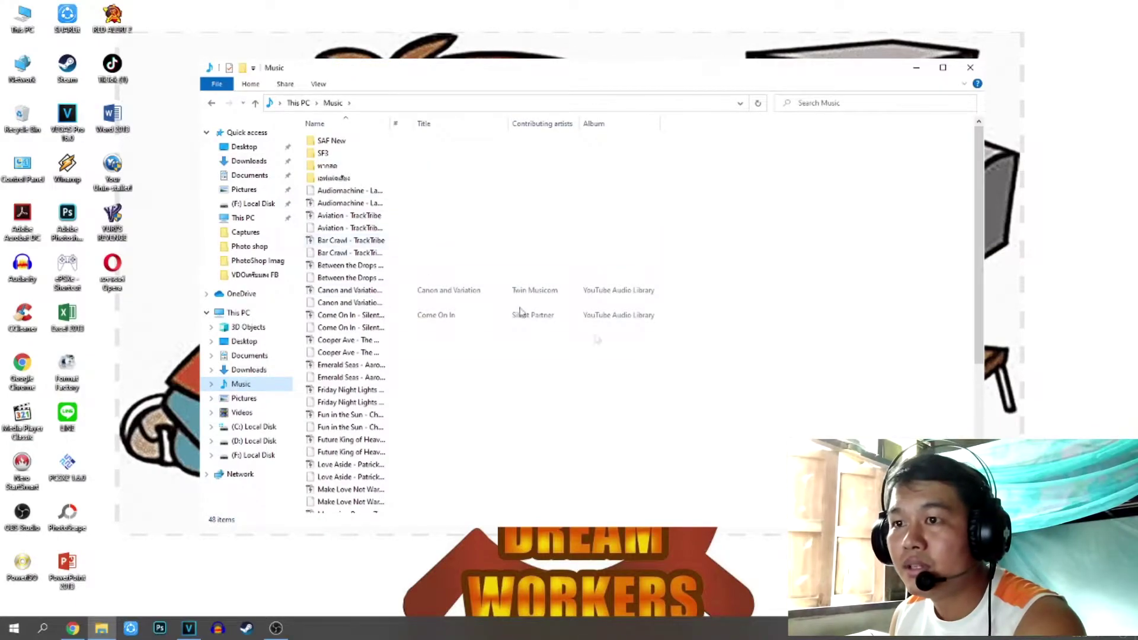
{"action": "right_click", "coordinate": [834, 312]}
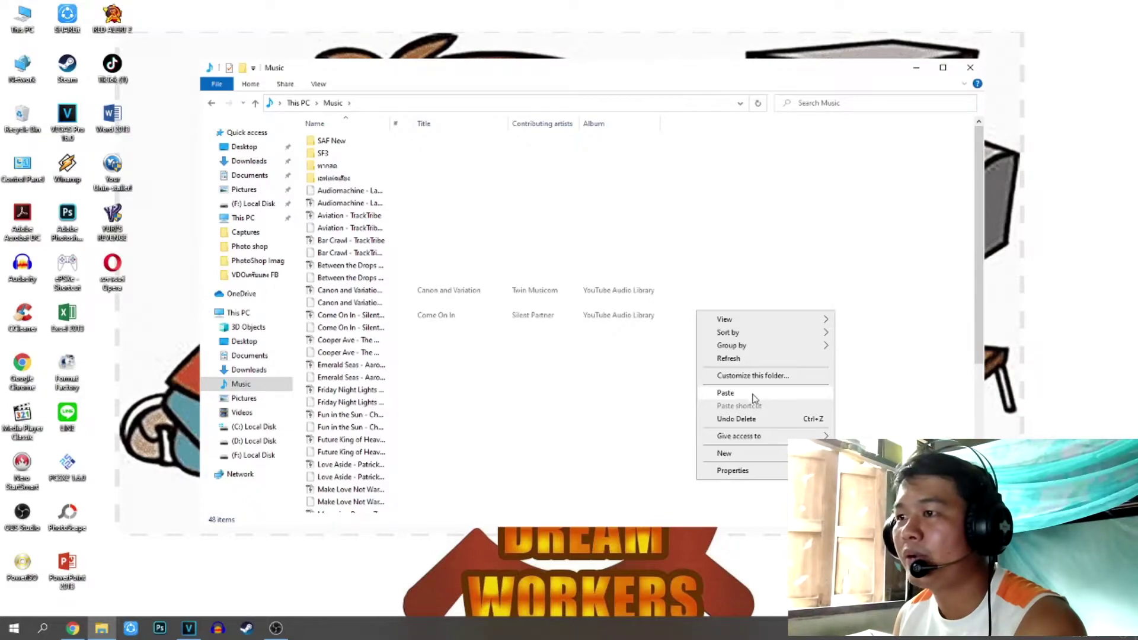
{"action": "left_click", "coordinate": [725, 393]}
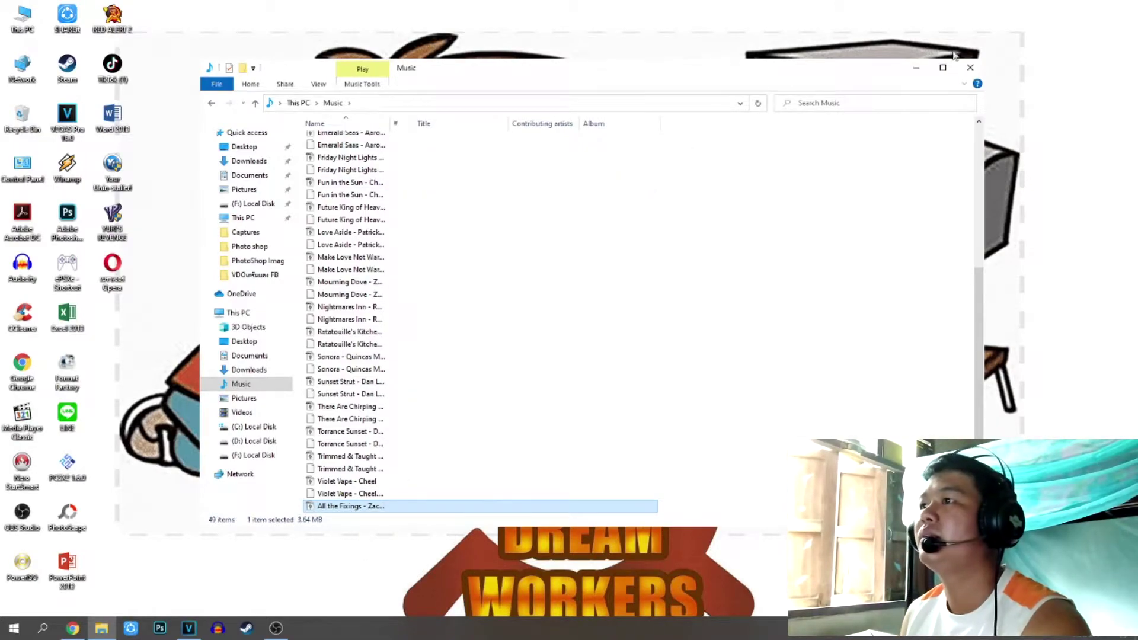
{"action": "left_click", "coordinate": [970, 67]}
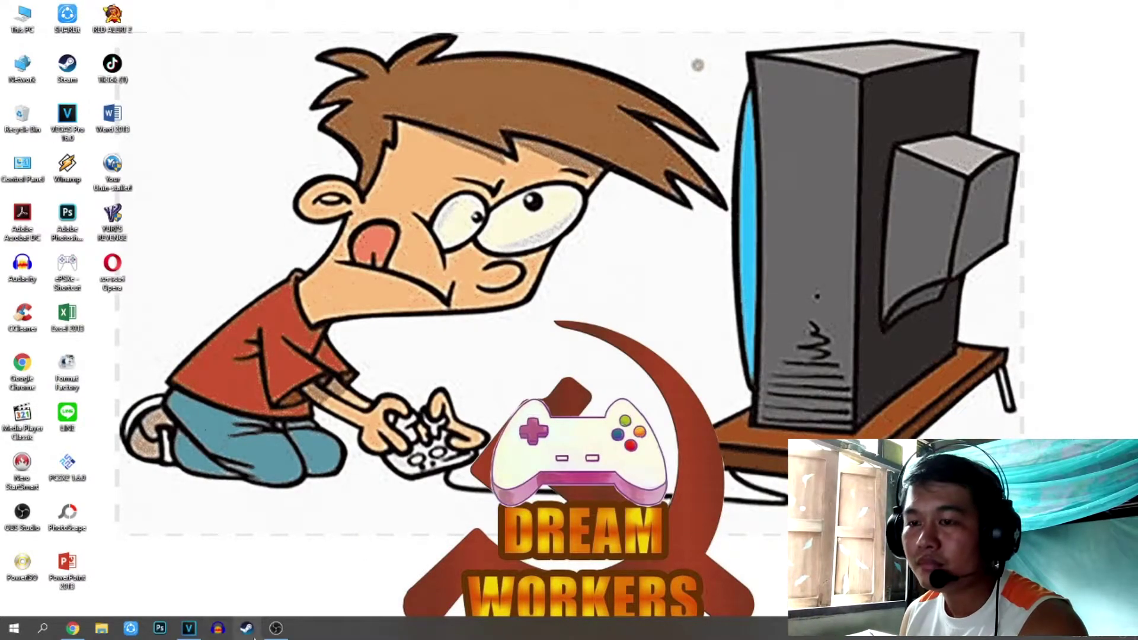
Step: Switch to VEGAS Pro, insert an empty audio track below the clip's audio and place the playhead at the timeline start
{"action": "left_click", "coordinate": [192, 634]}
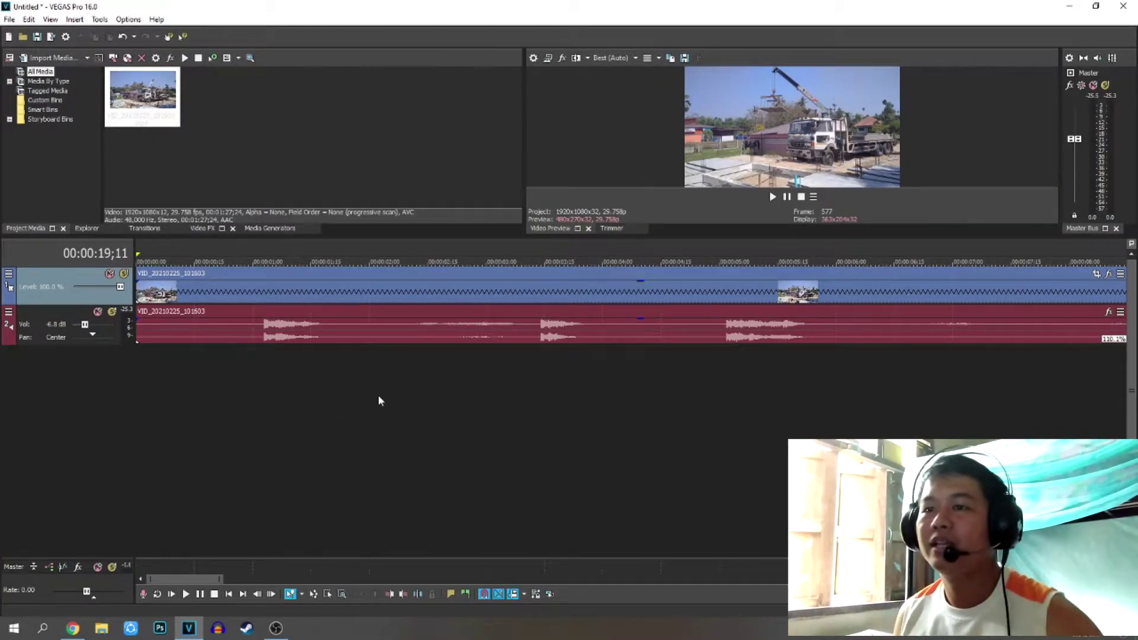
{"action": "right_click", "coordinate": [91, 393]}
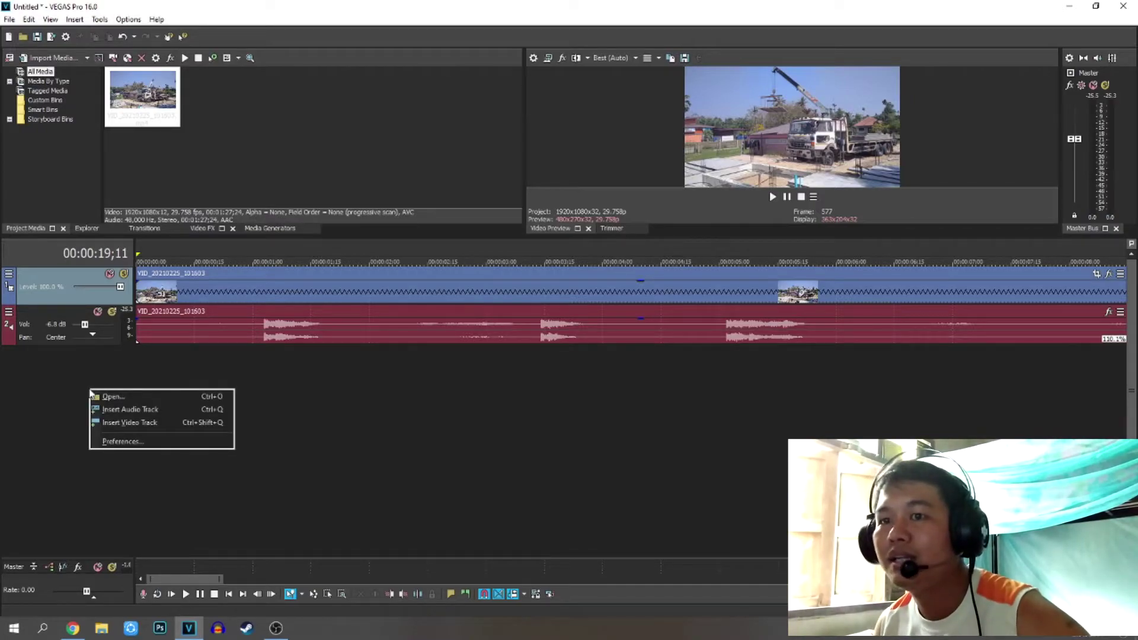
{"action": "left_click", "coordinate": [155, 415]}
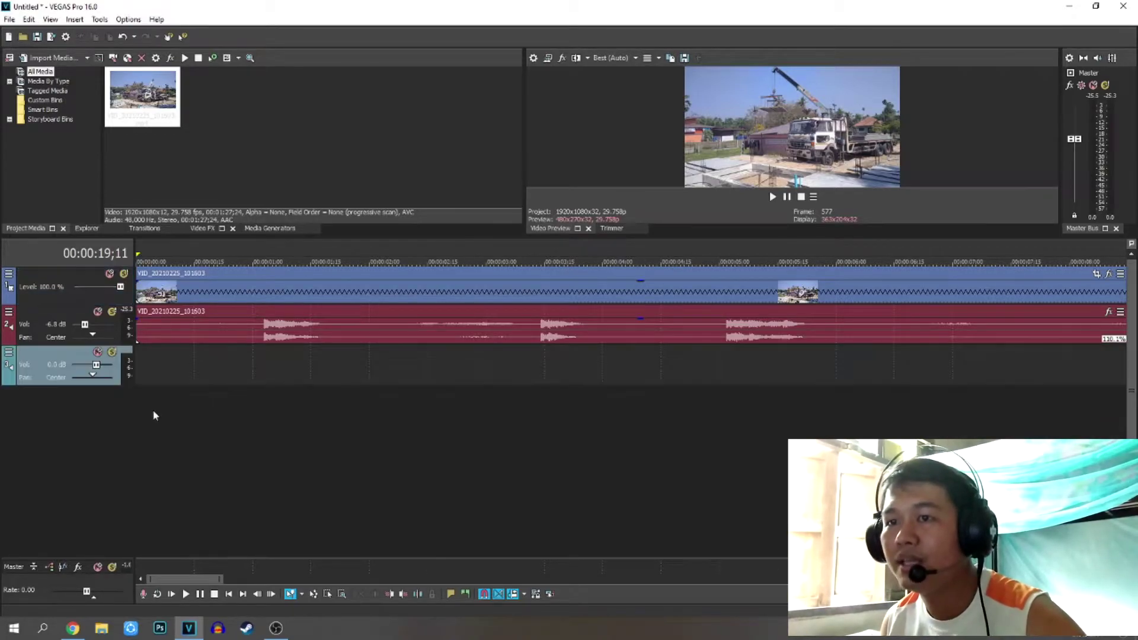
{"action": "left_click_drag", "start_coordinate": [186, 446], "coordinate": [356, 461]}
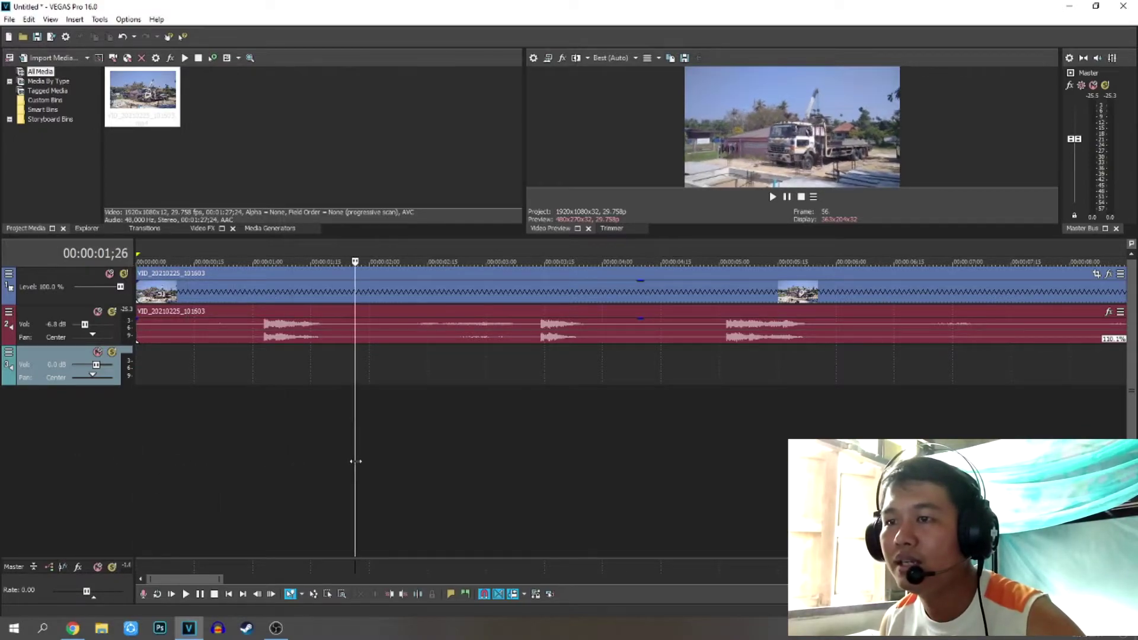
{"action": "left_click_drag", "start_coordinate": [355, 371], "coordinate": [357, 371]}
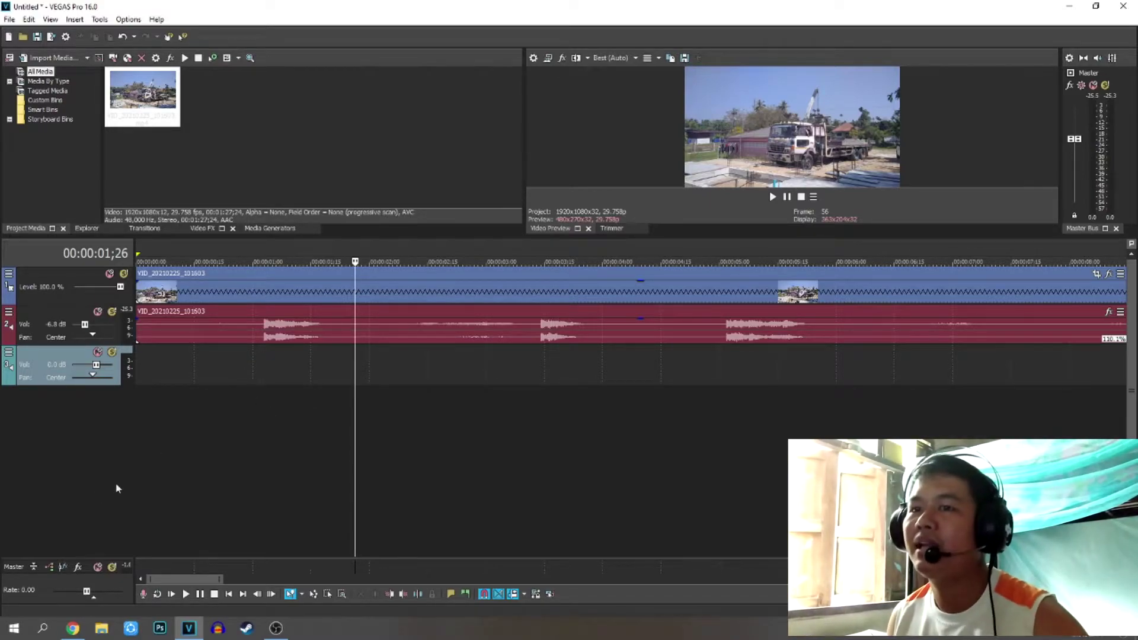
{"action": "left_click", "coordinate": [172, 450]}
{"action": "left_click_drag", "start_coordinate": [165, 441], "coordinate": [137, 455]}
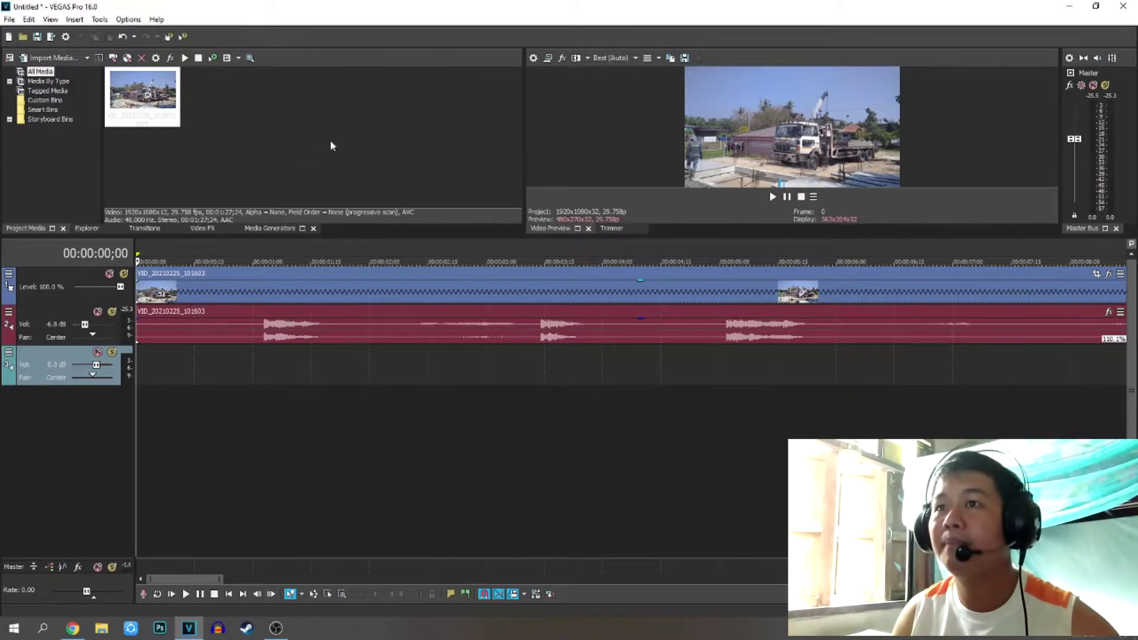
Step: Open the "All the Fixings" MP3 from the Music folder onto the new audio track
{"action": "key", "text": "ctrl+o"}
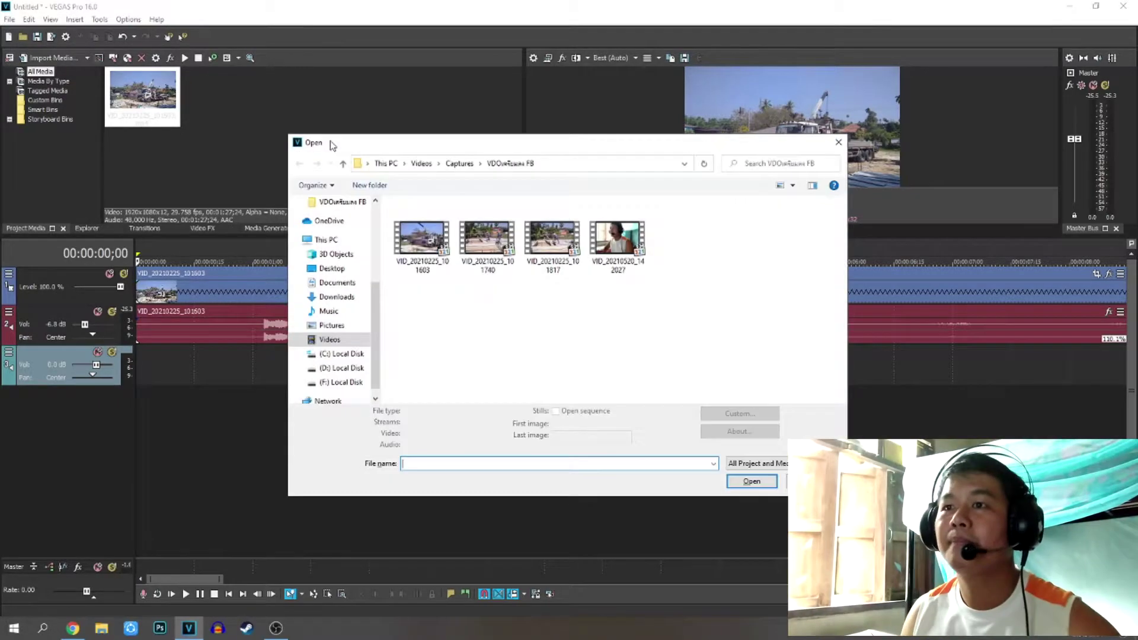
{"action": "left_click", "coordinate": [345, 315]}
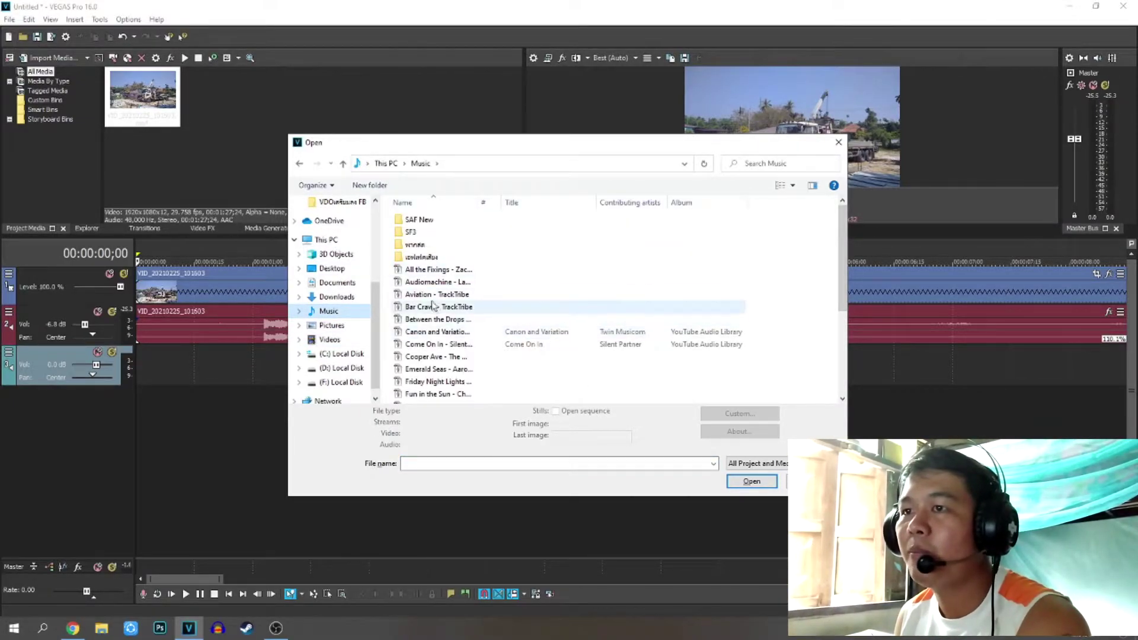
{"action": "left_click", "coordinate": [436, 270]}
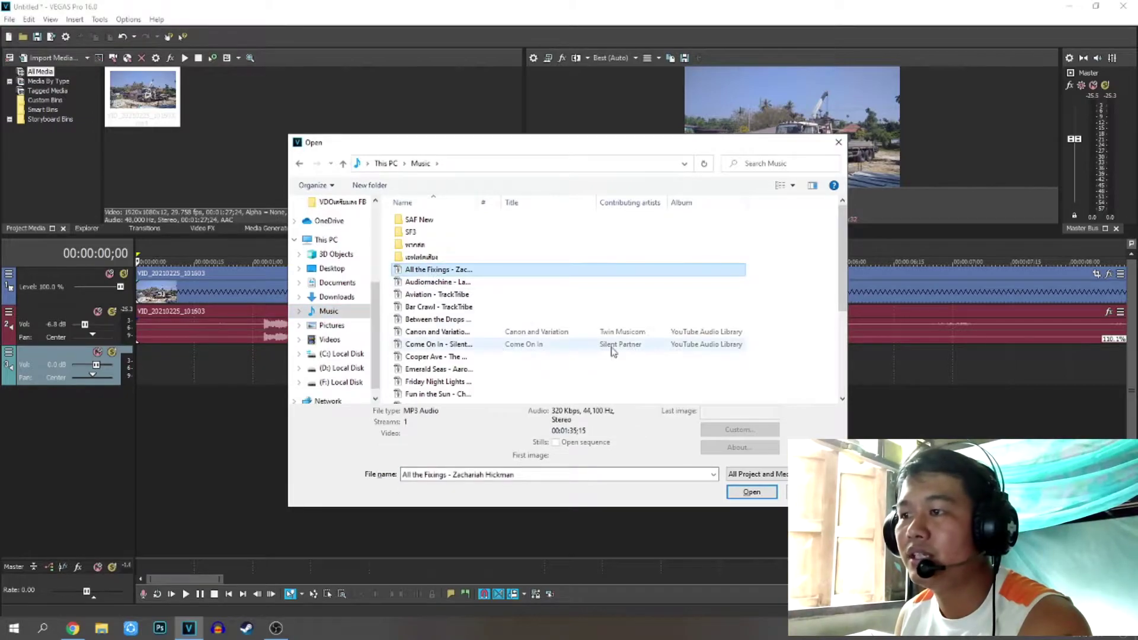
{"action": "left_click", "coordinate": [751, 492]}
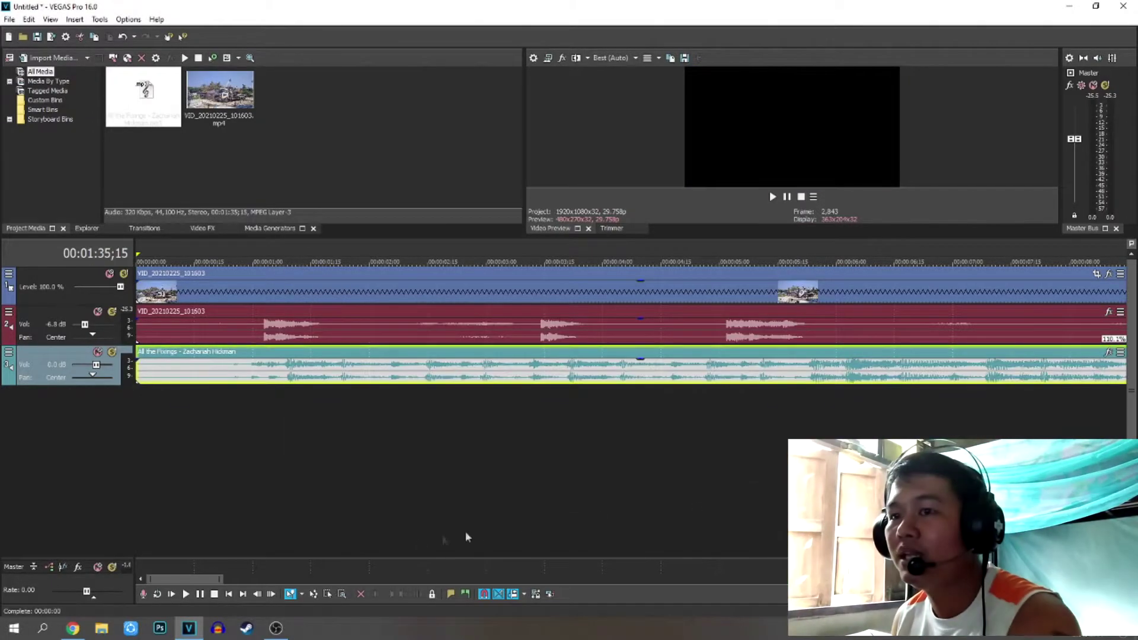
Step: Play the project from the start until past the end of the video clip and pause
{"action": "left_click", "coordinate": [242, 463]}
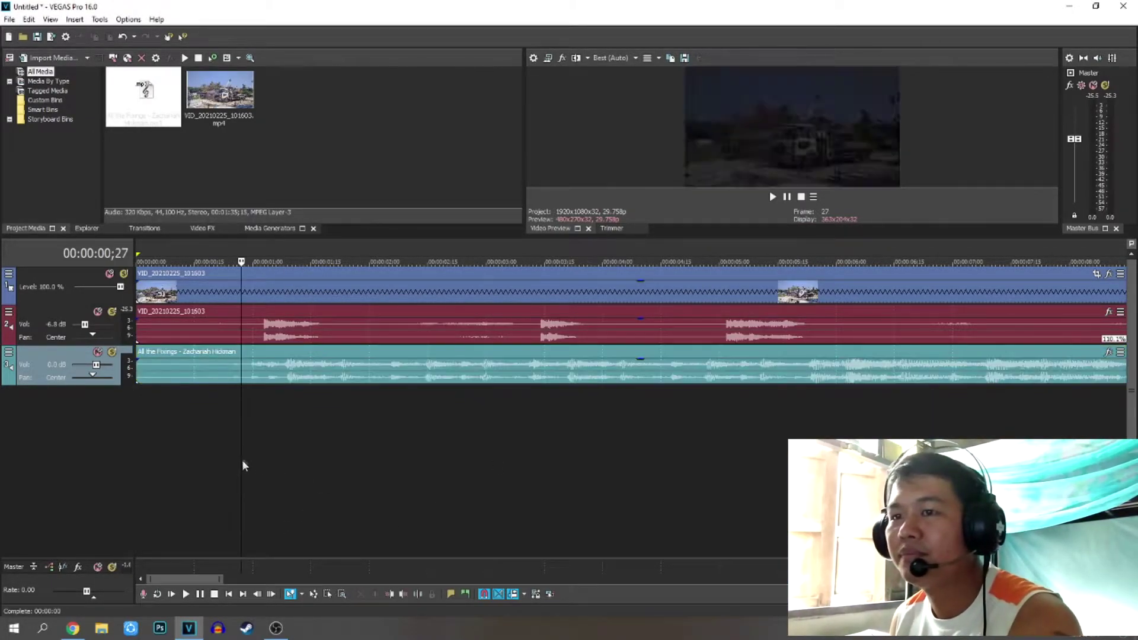
{"action": "left_click_drag", "start_coordinate": [241, 452], "coordinate": [135, 479]}
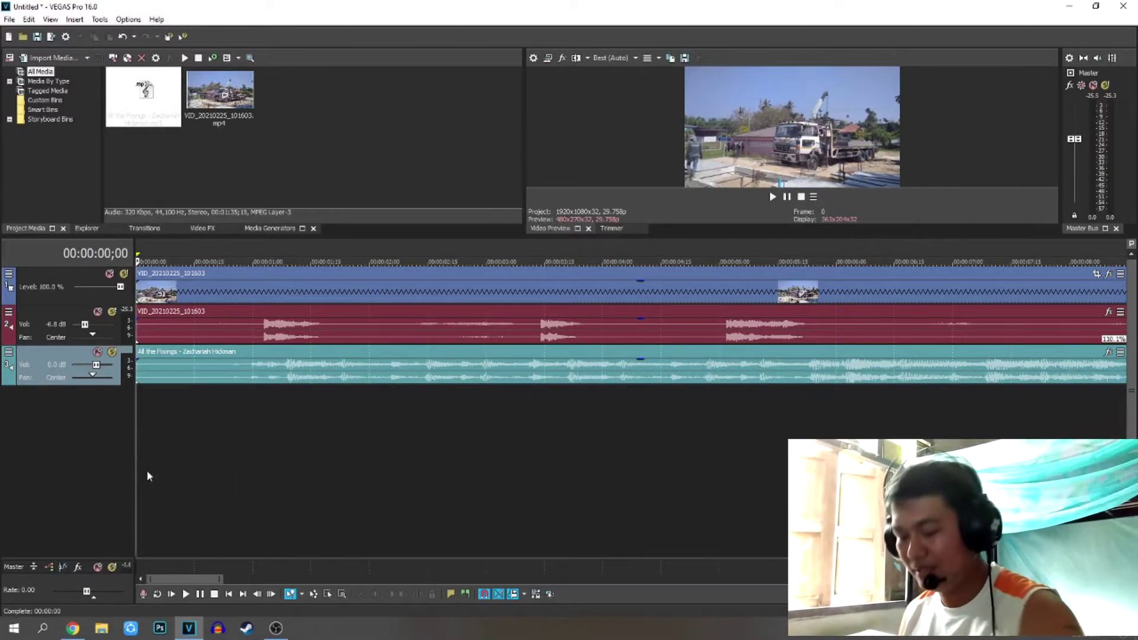
{"action": "key", "text": "space"}
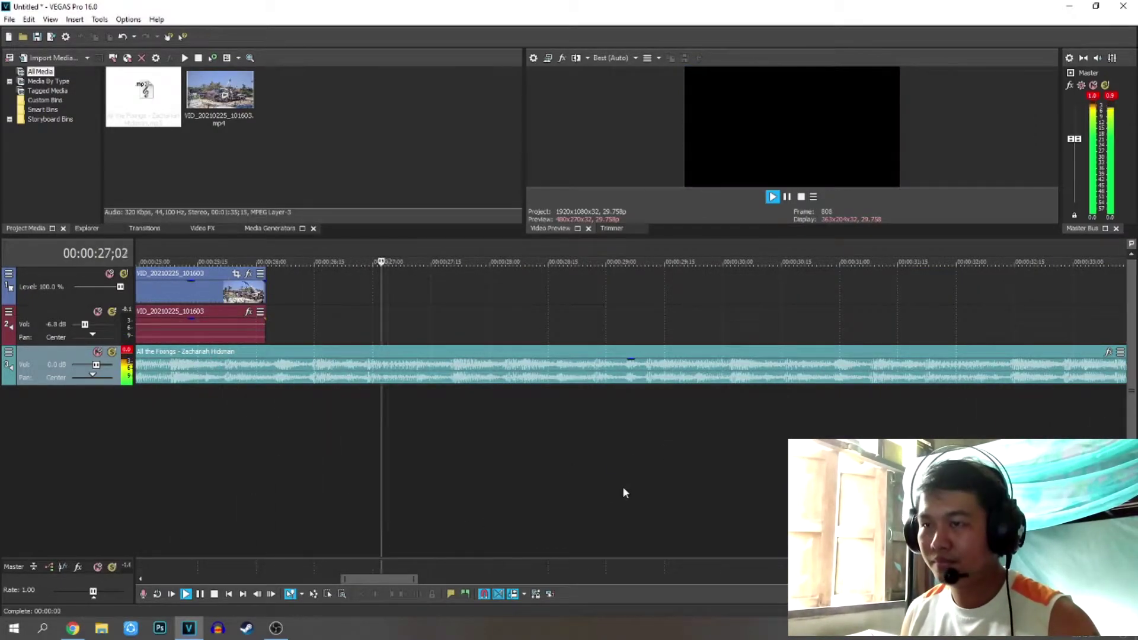
{"action": "key", "text": "Return"}
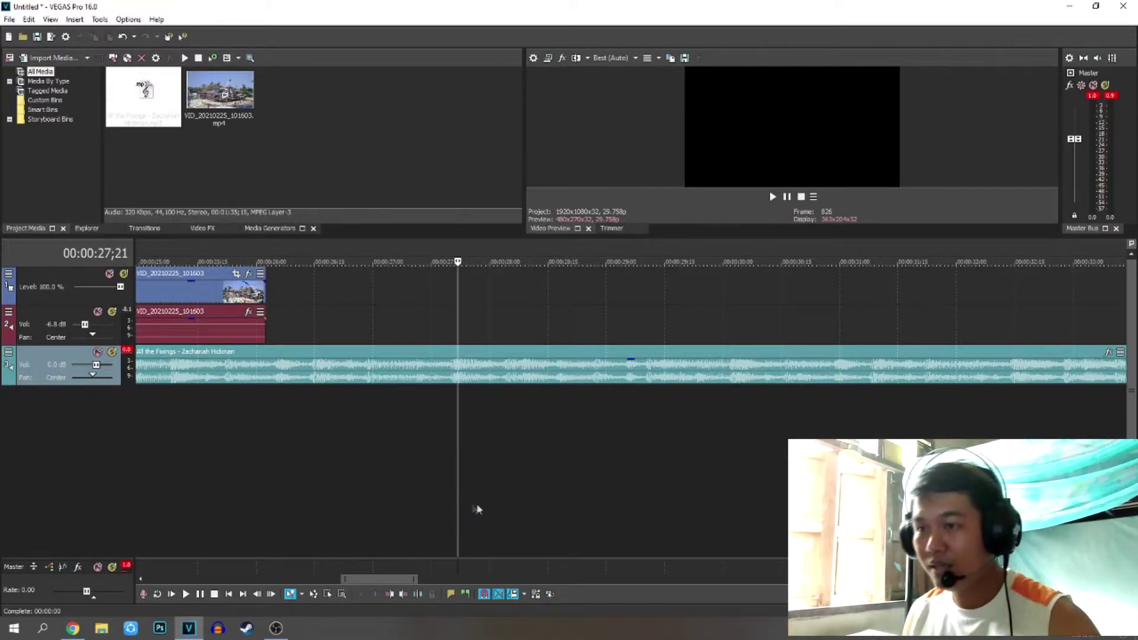
Step: Split the music clip at 00:00:27;19 and delete the part after the cut
{"action": "left_click_drag", "start_coordinate": [459, 483], "coordinate": [450, 481]}
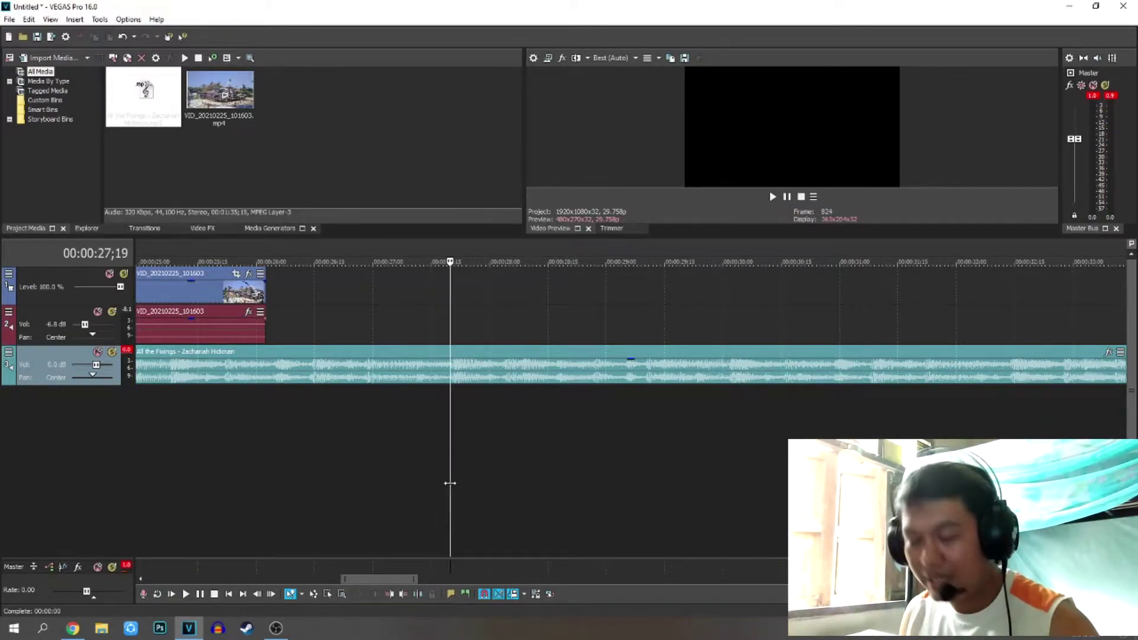
{"action": "key", "text": "s"}
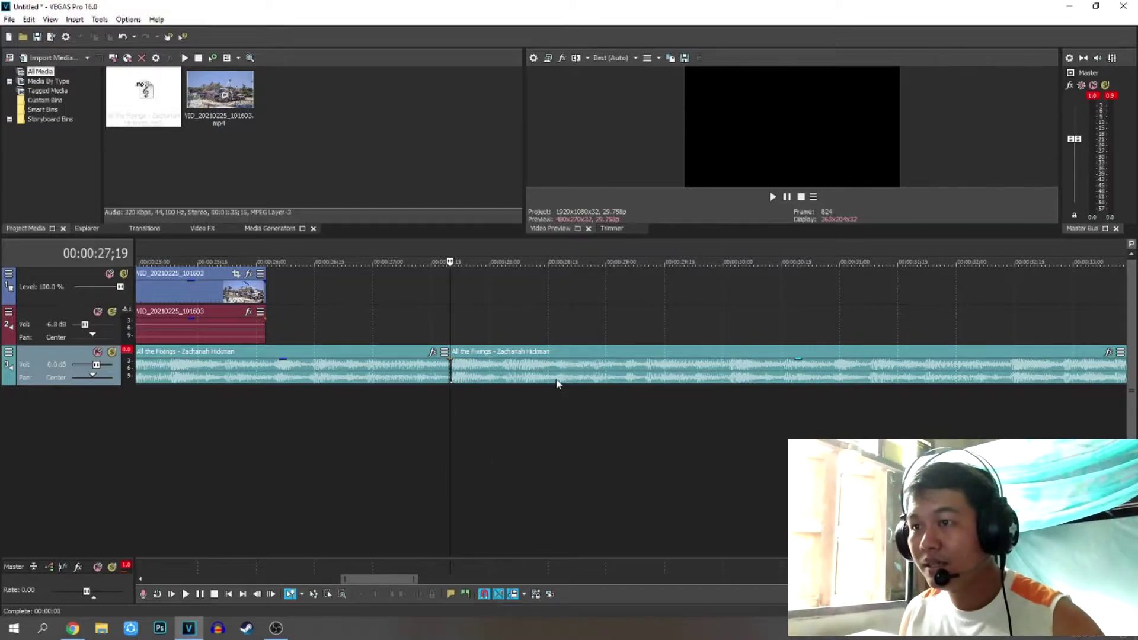
{"action": "left_click", "coordinate": [532, 379]}
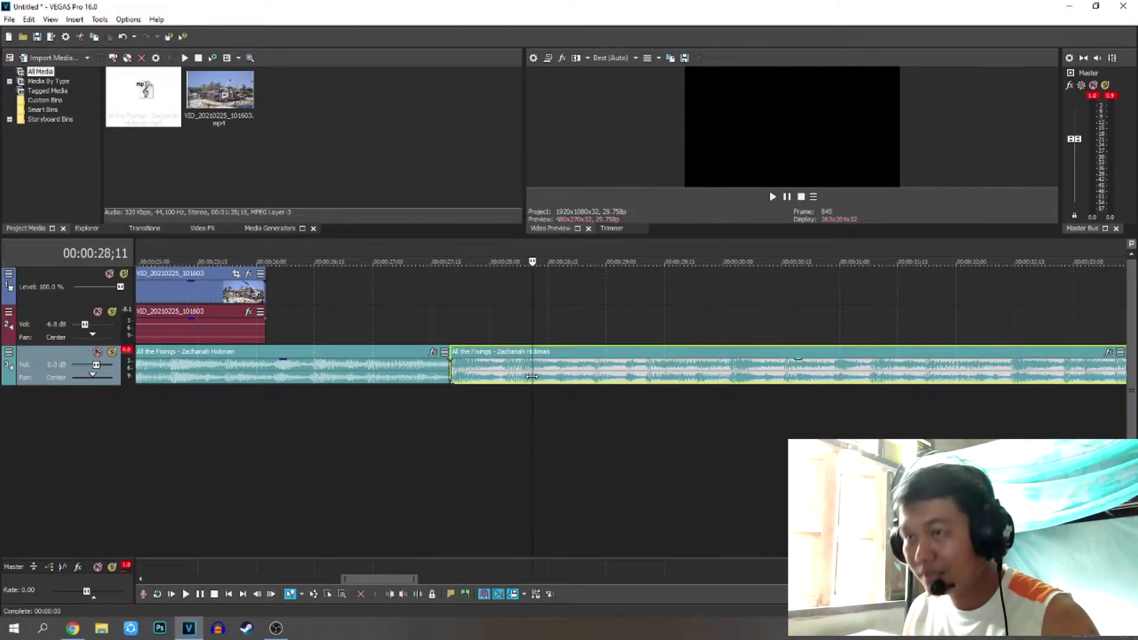
{"action": "key", "text": "Delete"}
Step: Add a volume envelope to the music track and lower its level slightly
{"action": "left_click_drag", "start_coordinate": [381, 579], "coordinate": [181, 580]}
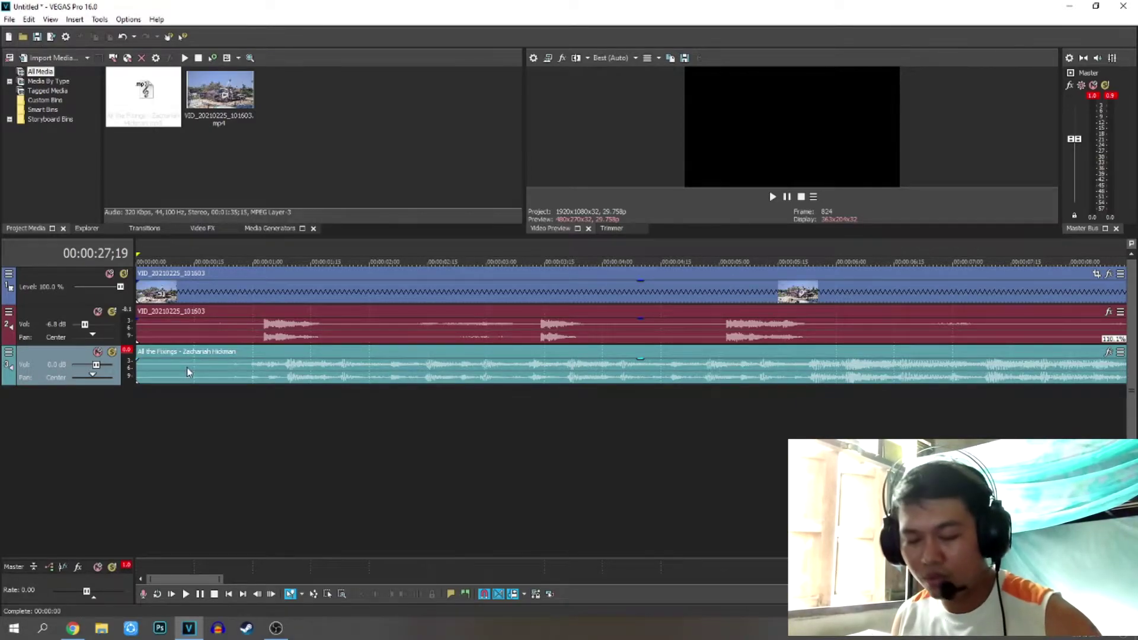
{"action": "key", "text": "v"}
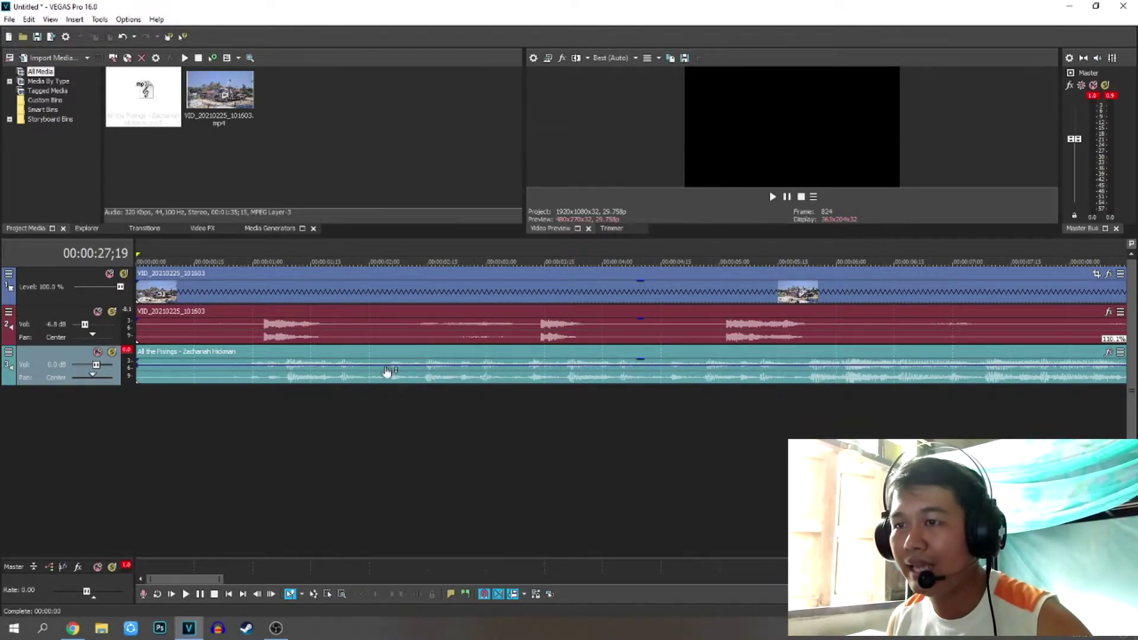
{"action": "mouse_move", "coordinate": [386, 370]}
{"action": "left_mouse_down"}
{"action": "mouse_move", "coordinate": [388, 384]}
{"action": "mouse_move", "coordinate": [394, 364]}
{"action": "mouse_move", "coordinate": [398, 376]}
{"action": "left_mouse_up"}
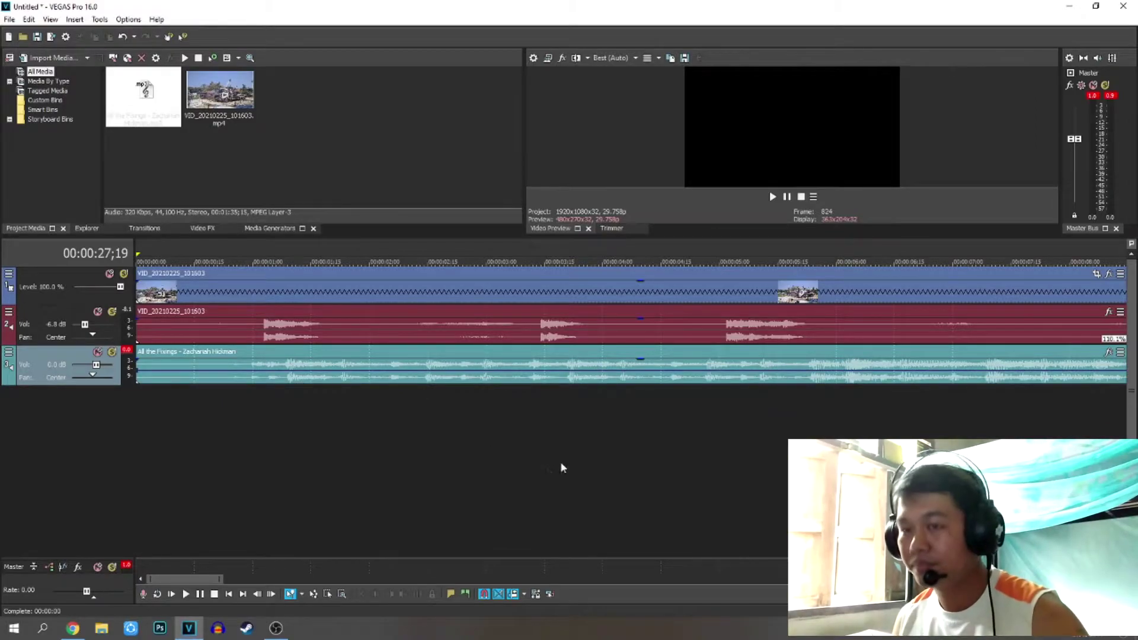
Step: Play the opening seconds of the project from the timeline start to check the music, and pause
{"action": "left_click", "coordinate": [187, 463]}
{"action": "key", "text": "Home"}
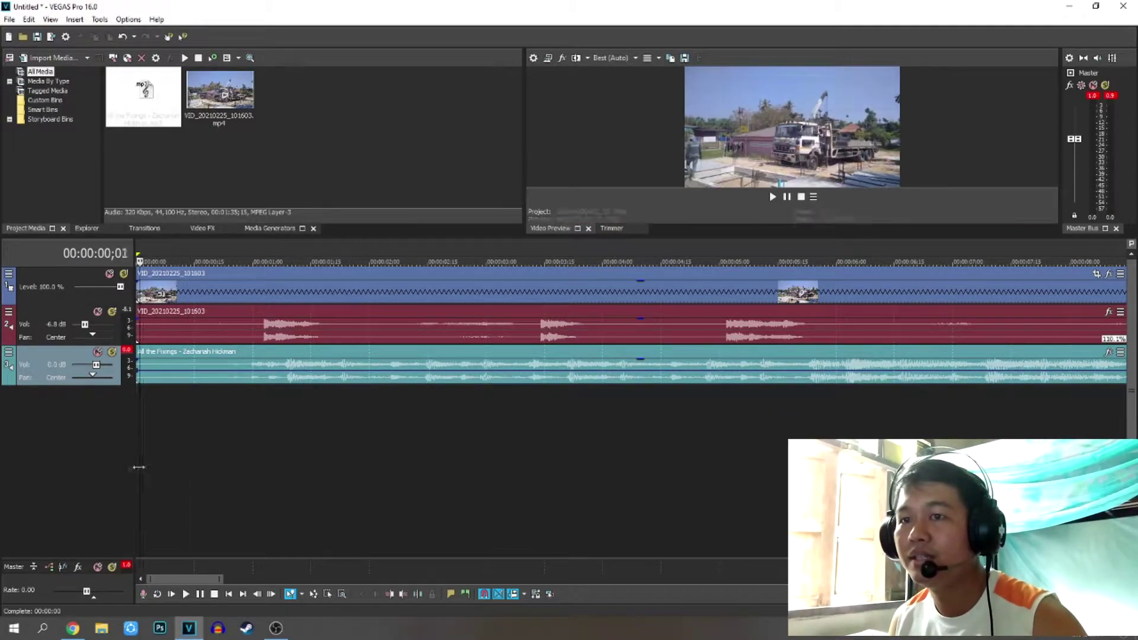
{"action": "key", "text": "space"}
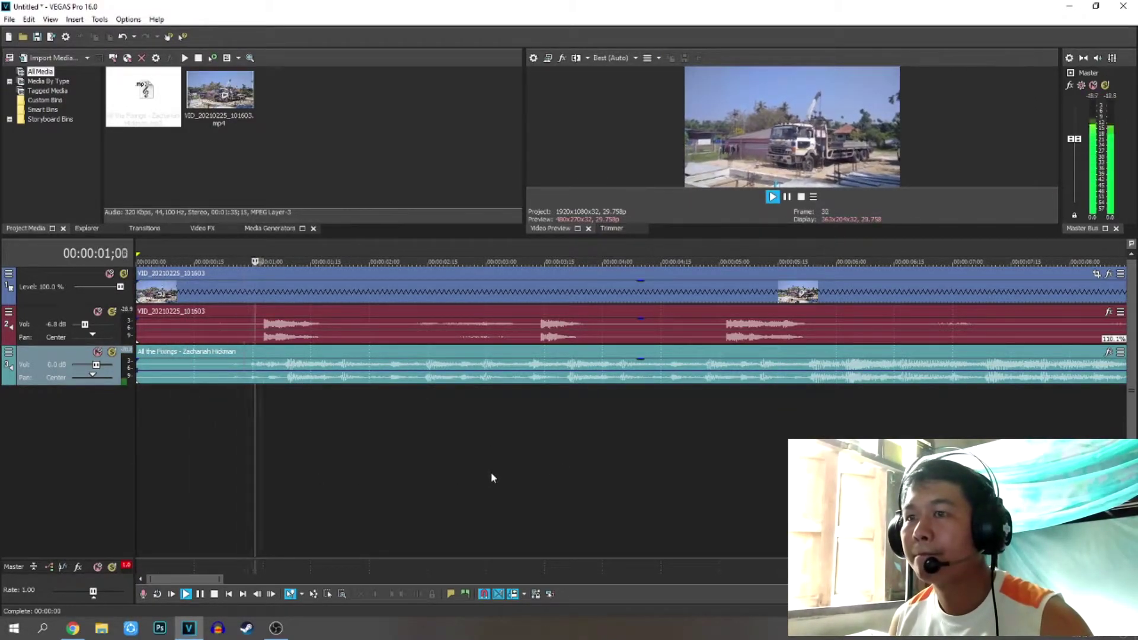
{"action": "key", "text": "Return"}
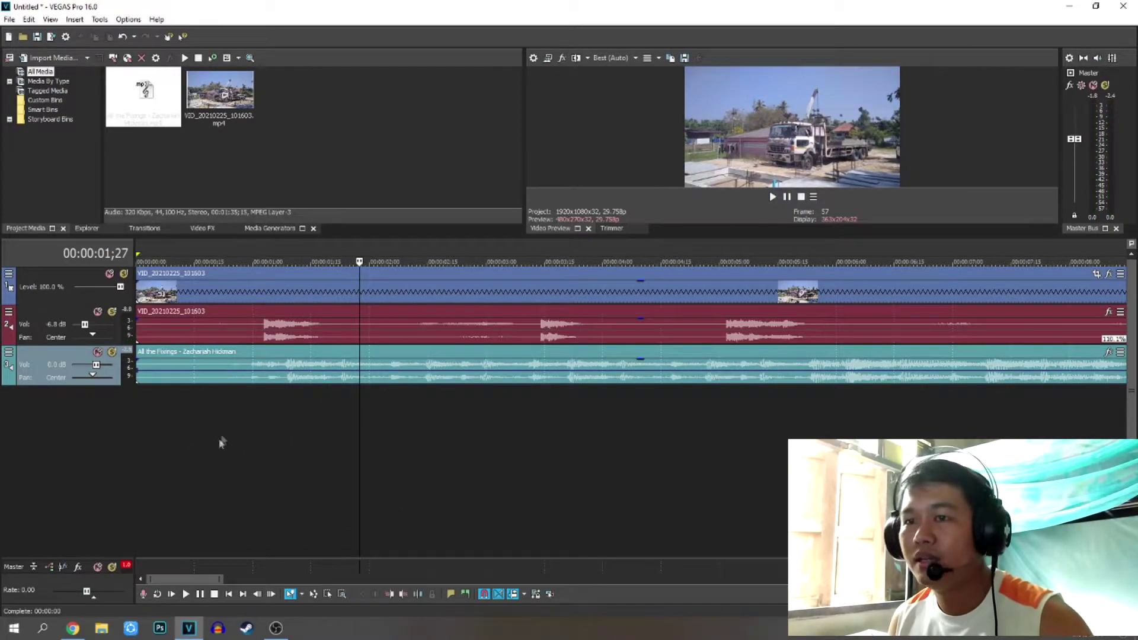
Step: Try trimming the start of the music clip and shifting the clip to about 00:00:01;03, and undo these edits
{"action": "left_click_drag", "start_coordinate": [134, 355], "coordinate": [232, 359]}
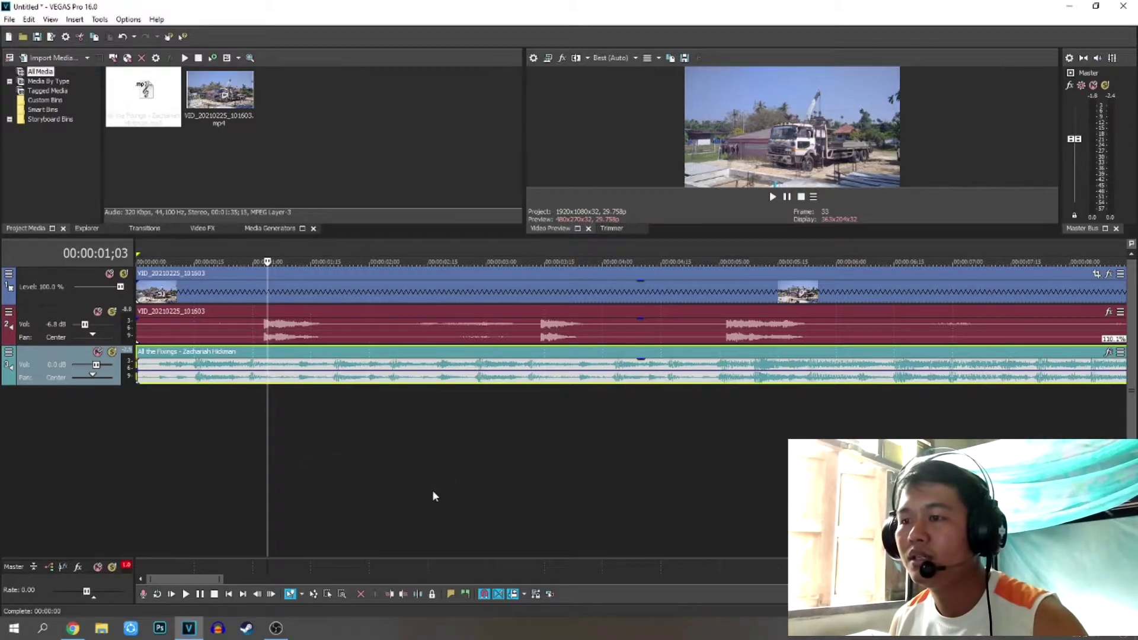
{"action": "left_click_drag", "start_coordinate": [279, 363], "coordinate": [410, 363]}
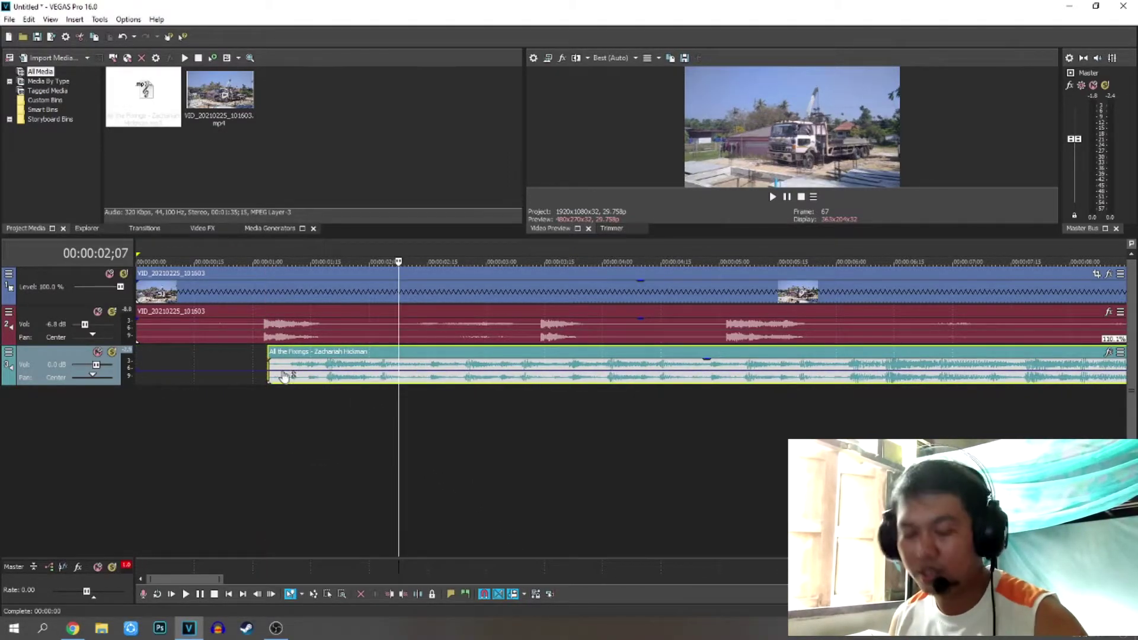
{"action": "key", "text": "ctrl+z"}
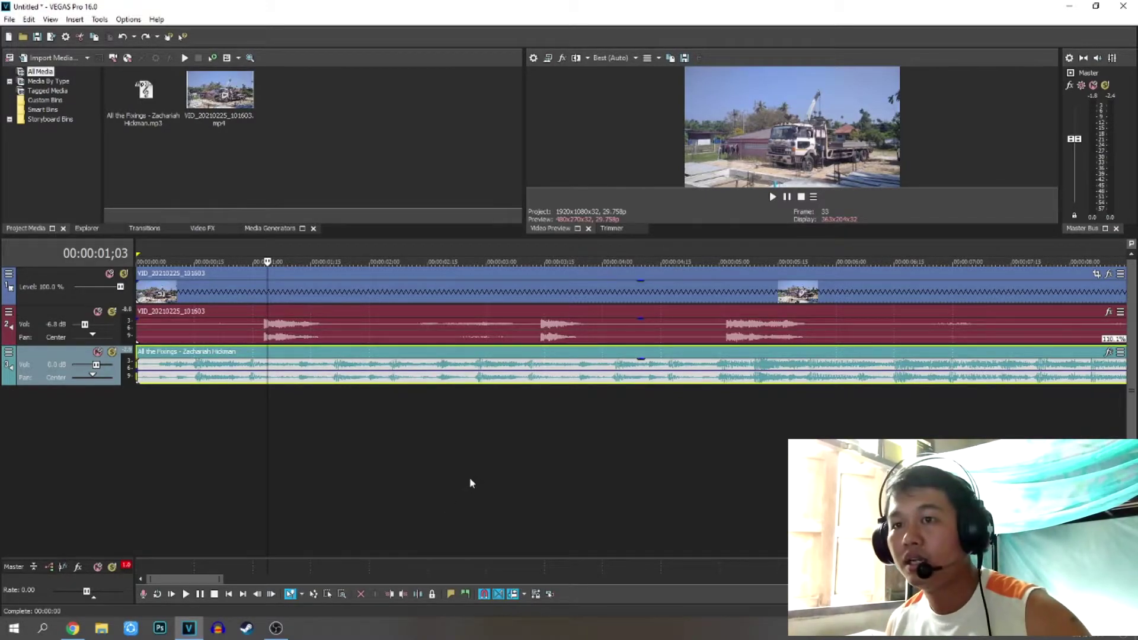
{"action": "key", "text": "Right"}
Step: Split the music clip at 00:00:00;24, delete the part before the cut, and move the remaining clip to the timeline start
{"action": "left_click_drag", "start_coordinate": [360, 435], "coordinate": [228, 439]}
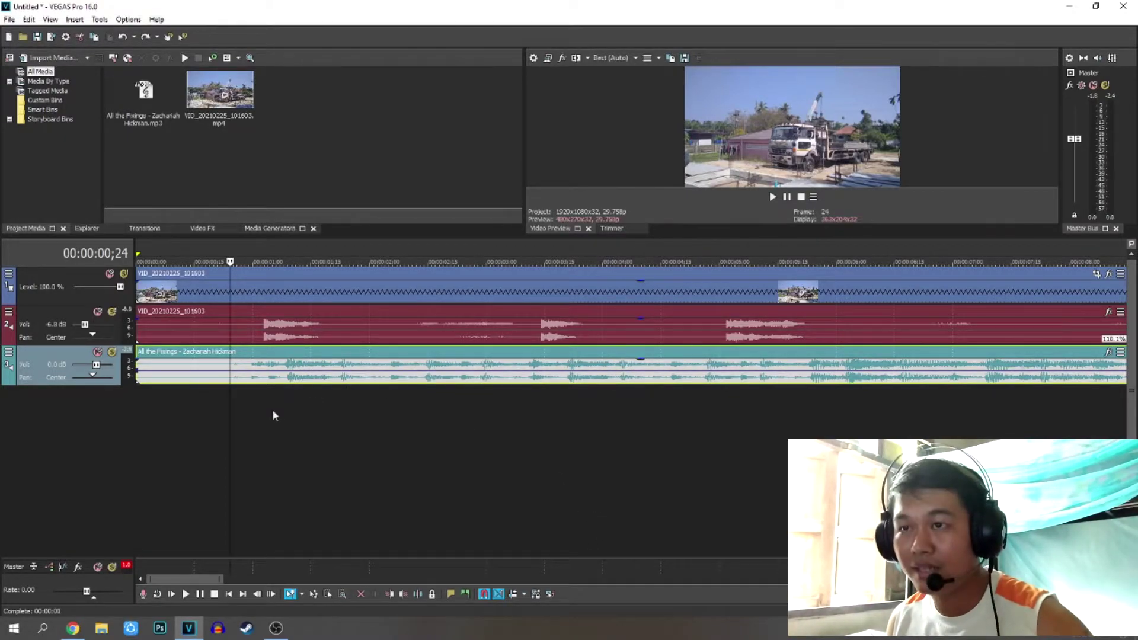
{"action": "key", "text": "s"}
{"action": "left_click", "coordinate": [188, 368]}
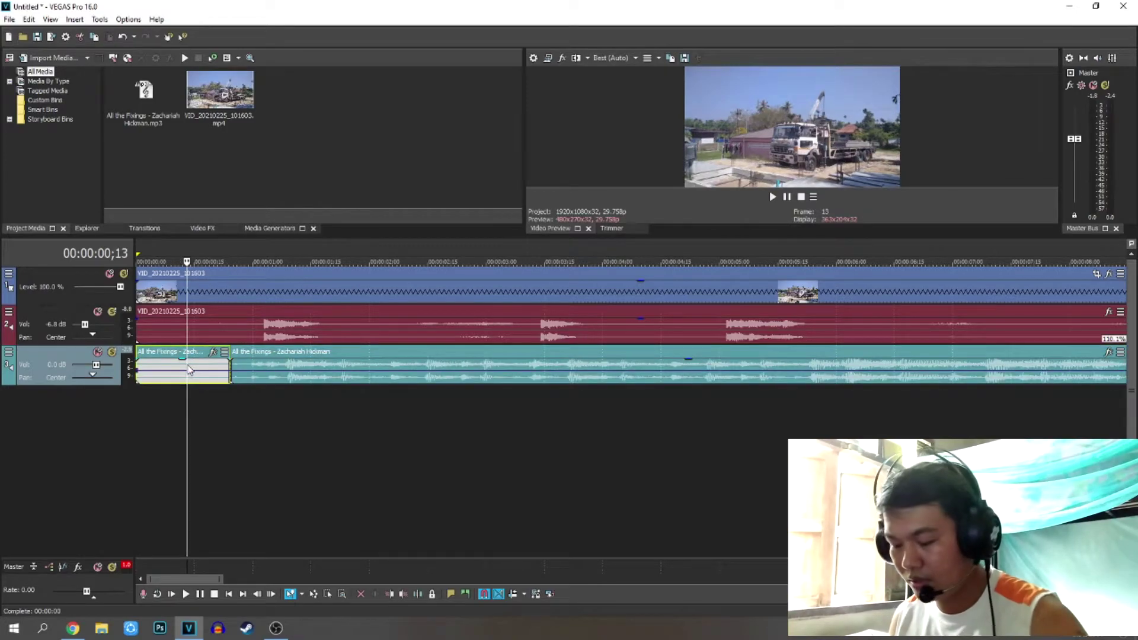
{"action": "key", "text": "Delete"}
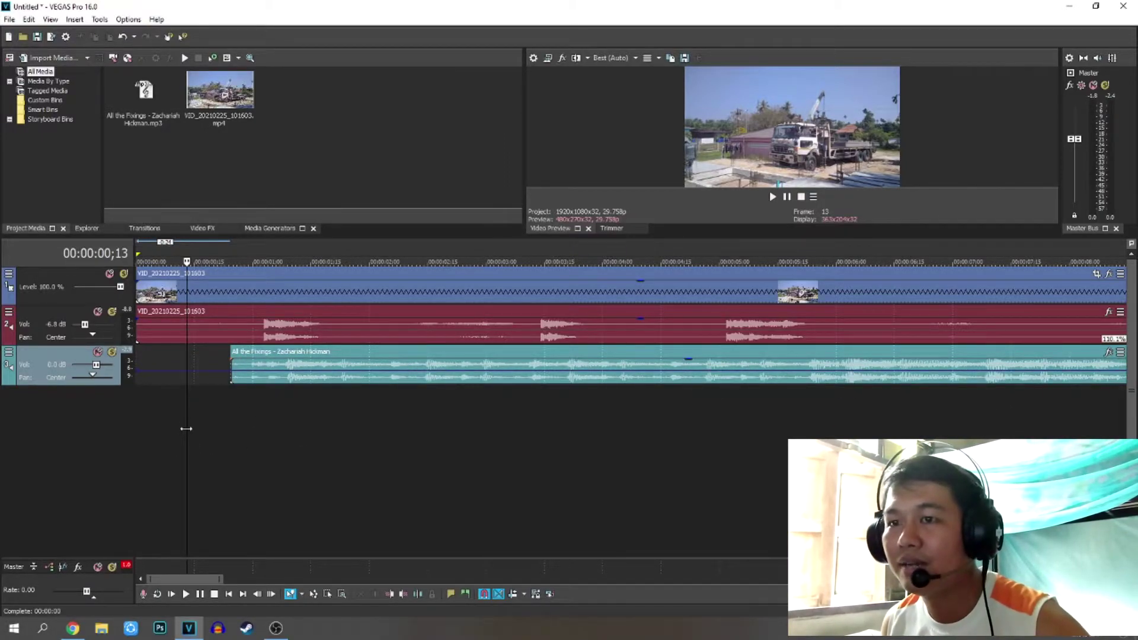
{"action": "left_click_drag", "start_coordinate": [261, 360], "coordinate": [167, 360]}
Step: Play the project from the timeline start to past 00:00:13 to check the shifted music, and pause
{"action": "left_click", "coordinate": [141, 447]}
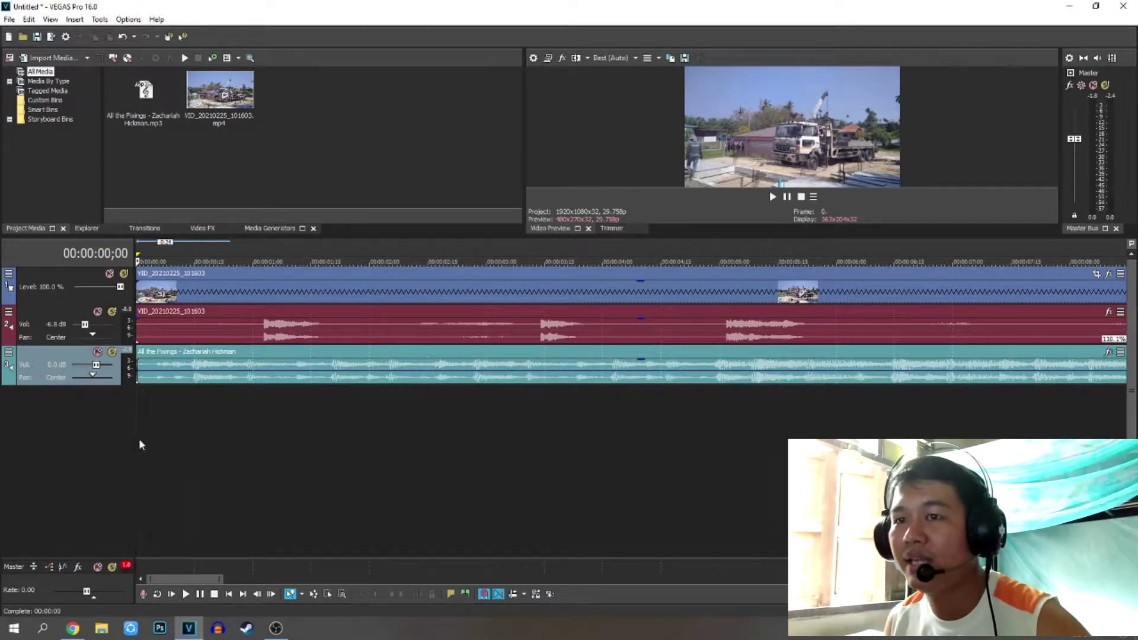
{"action": "key", "text": "space"}
{"action": "key", "text": "space"}
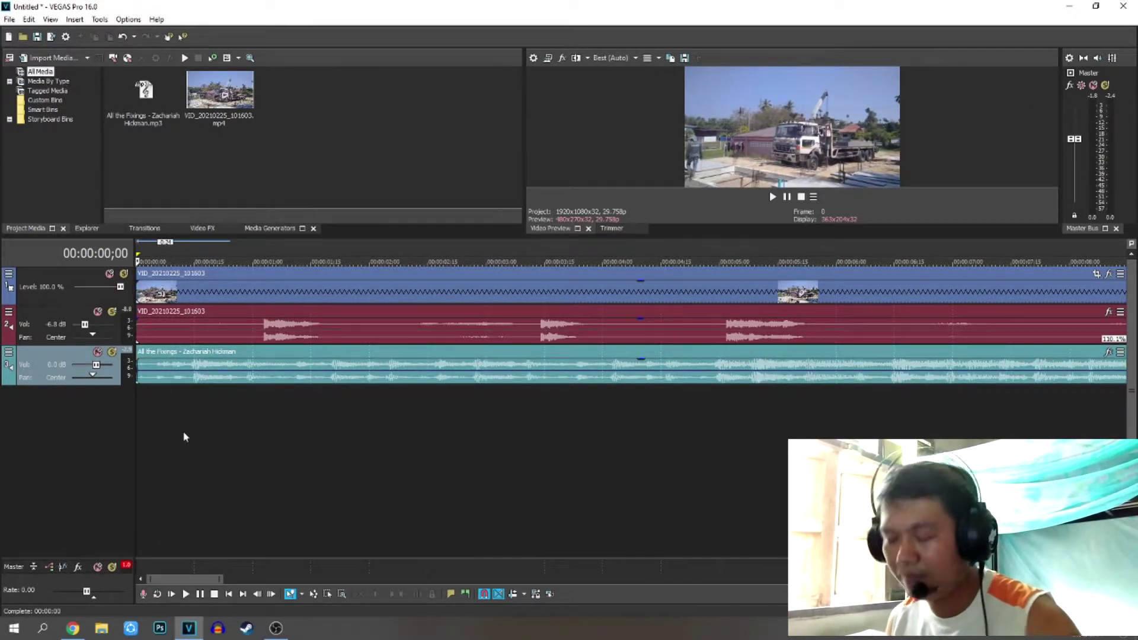
{"action": "key", "text": "space"}
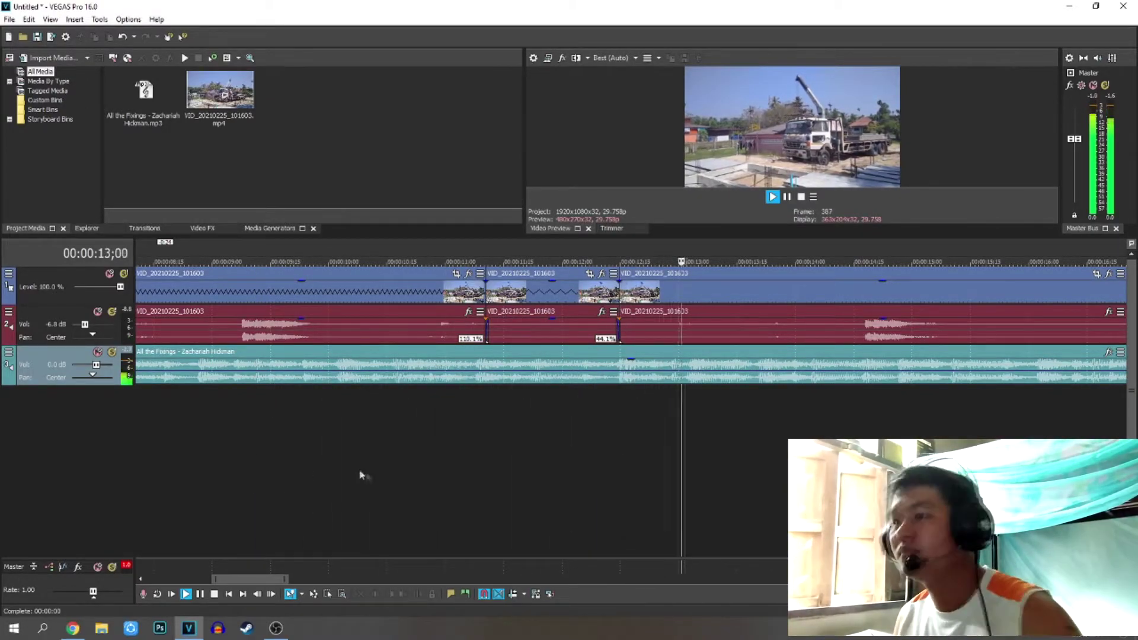
{"action": "key", "text": "space"}
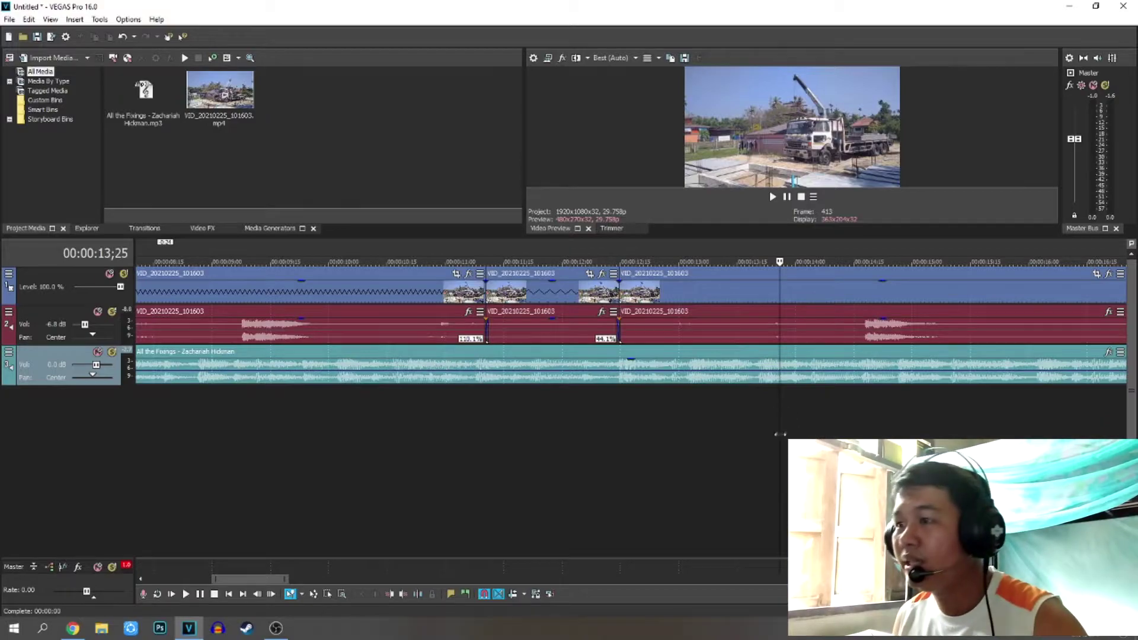
Step: Add volume envelope points to the music clip at 00:00:13;29 and slightly before it, and lower the level after them
{"action": "left_click_drag", "start_coordinate": [778, 433], "coordinate": [793, 431]}
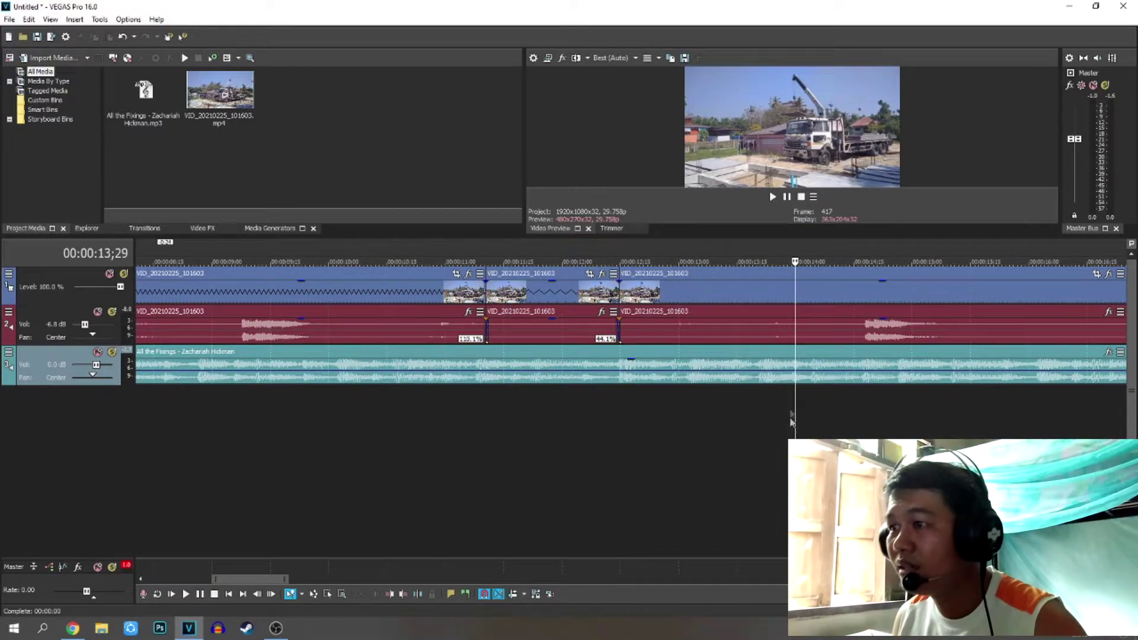
{"action": "right_click", "coordinate": [796, 375]}
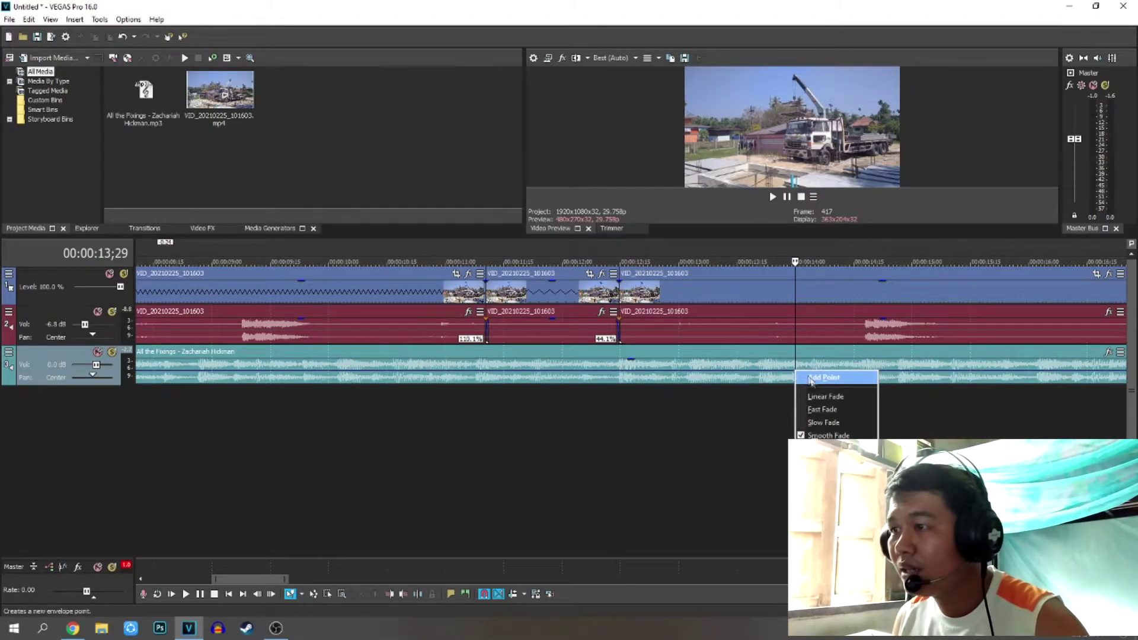
{"action": "left_click", "coordinate": [830, 379]}
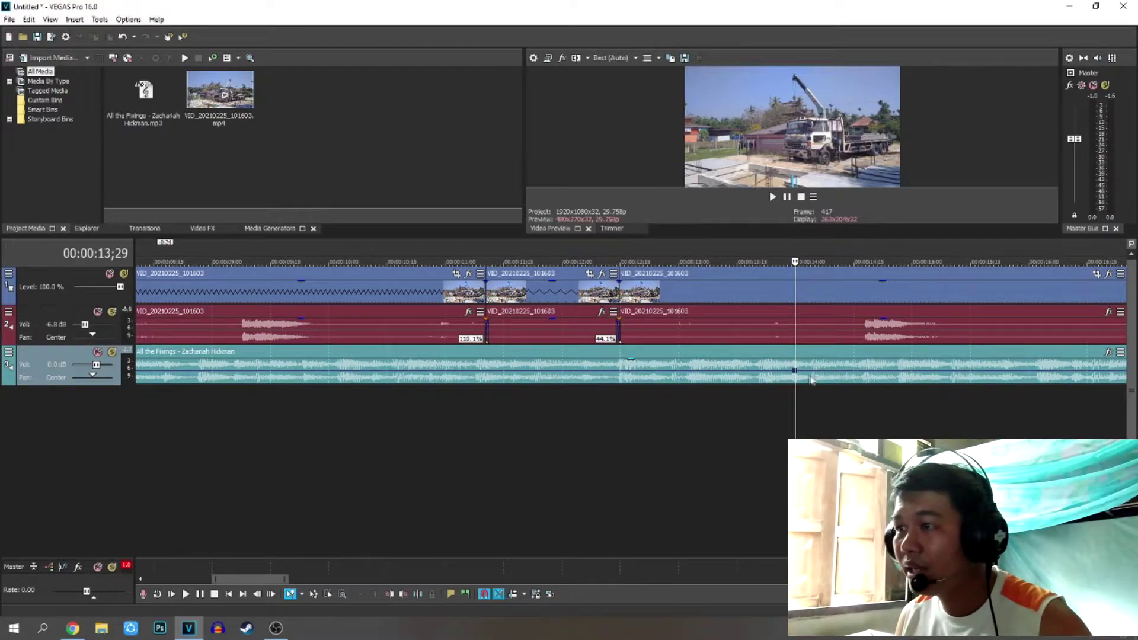
{"action": "right_click", "coordinate": [766, 373]}
{"action": "left_click", "coordinate": [803, 381]}
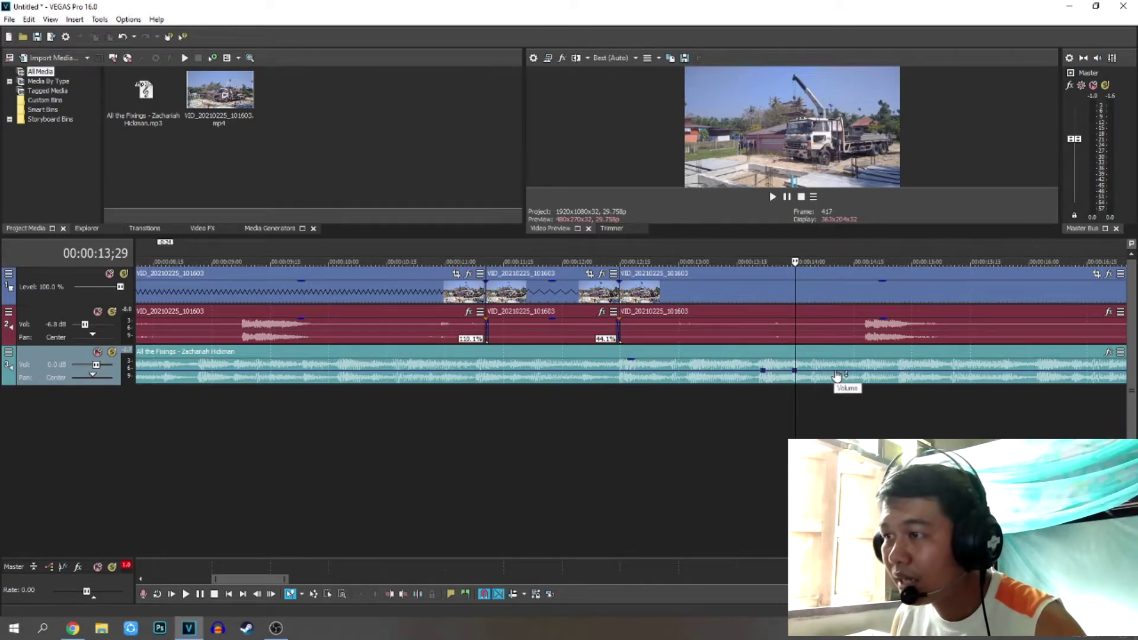
{"action": "left_click_drag", "start_coordinate": [838, 376], "coordinate": [838, 386]}
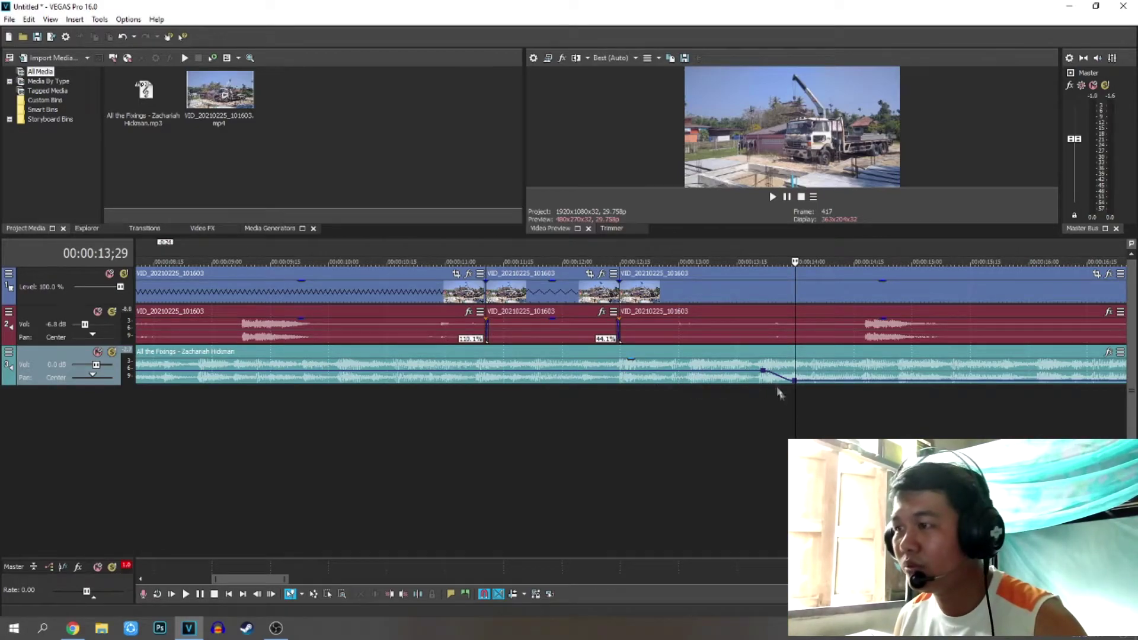
Step: Play from 00:00:12;24 through the volume drop to check it, and pause at 00:00:19;26
{"action": "left_click", "coordinate": [659, 438]}
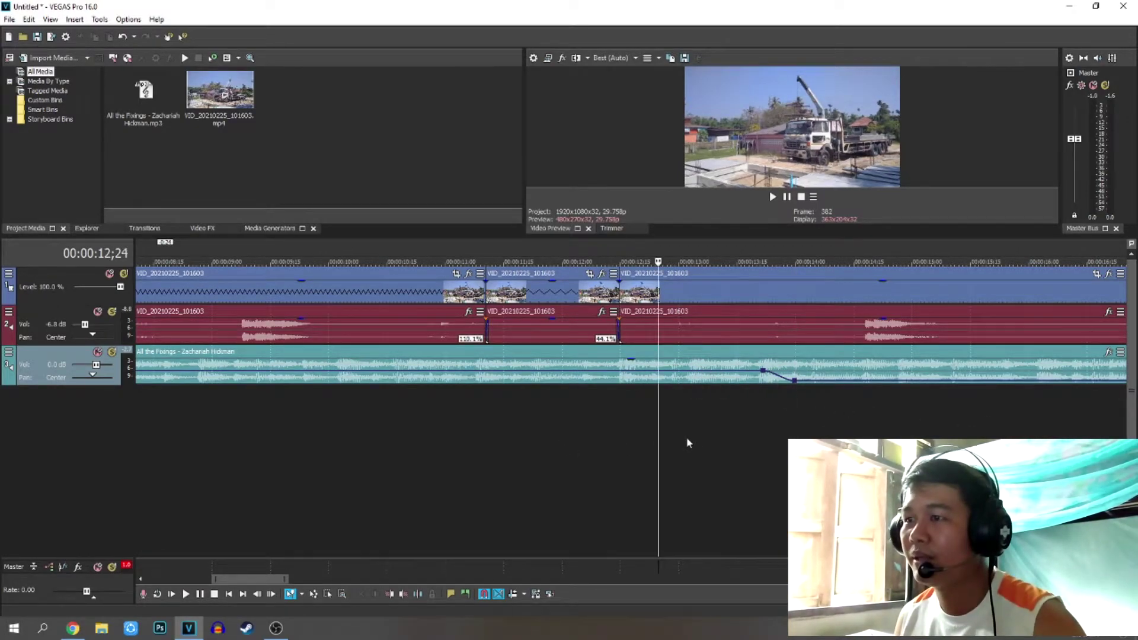
{"action": "key", "text": "space"}
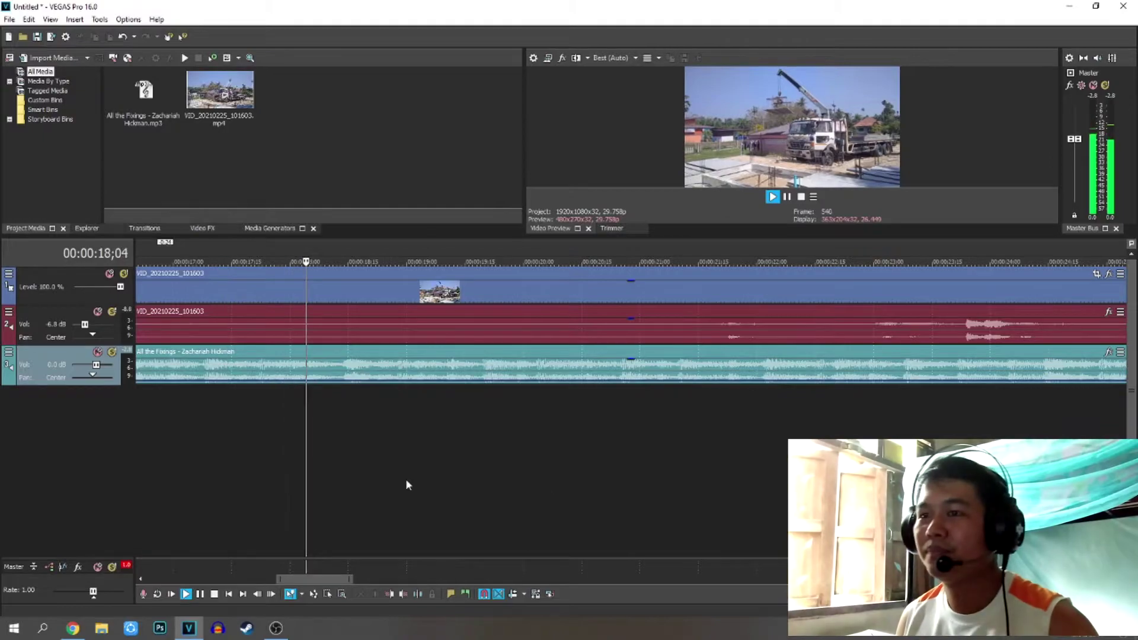
{"action": "key", "text": "Return"}
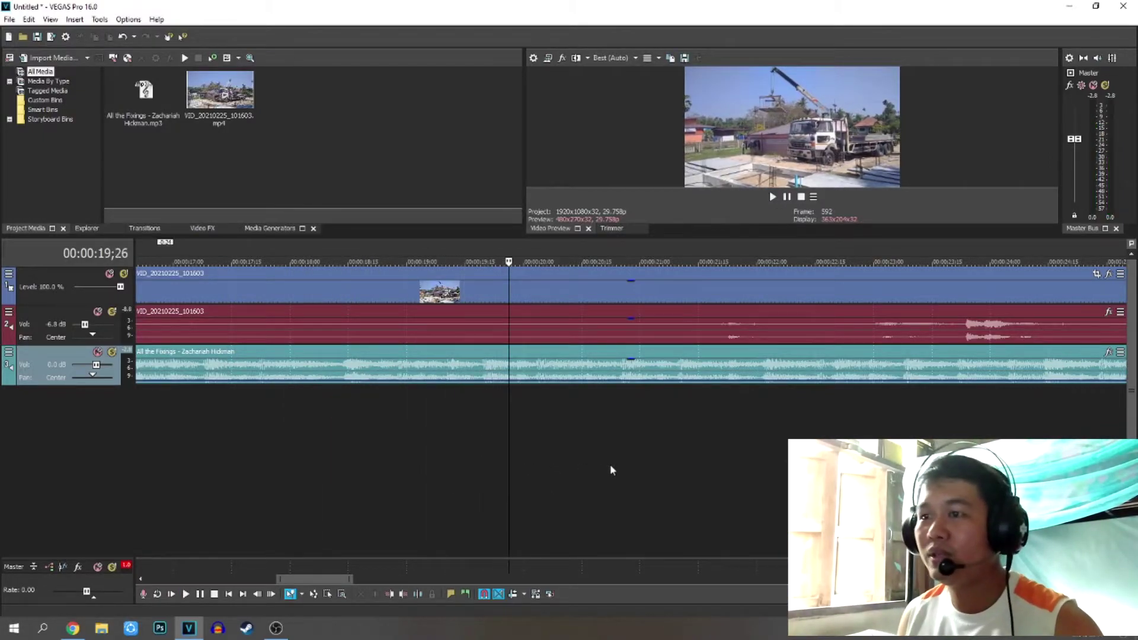
Step: Add two volume envelope points to the music clip around 00:00:19;26 and raise the level after them
{"action": "right_click", "coordinate": [486, 380]}
{"action": "left_click", "coordinate": [510, 386]}
{"action": "right_click", "coordinate": [512, 386]}
{"action": "left_click", "coordinate": [554, 387]}
{"action": "left_click_drag", "start_coordinate": [557, 387], "coordinate": [557, 373]}
Step: Play from before the volume rise through the end of the video clip to check the music, and pause
{"action": "left_click", "coordinate": [396, 459]}
{"action": "key", "text": "space"}
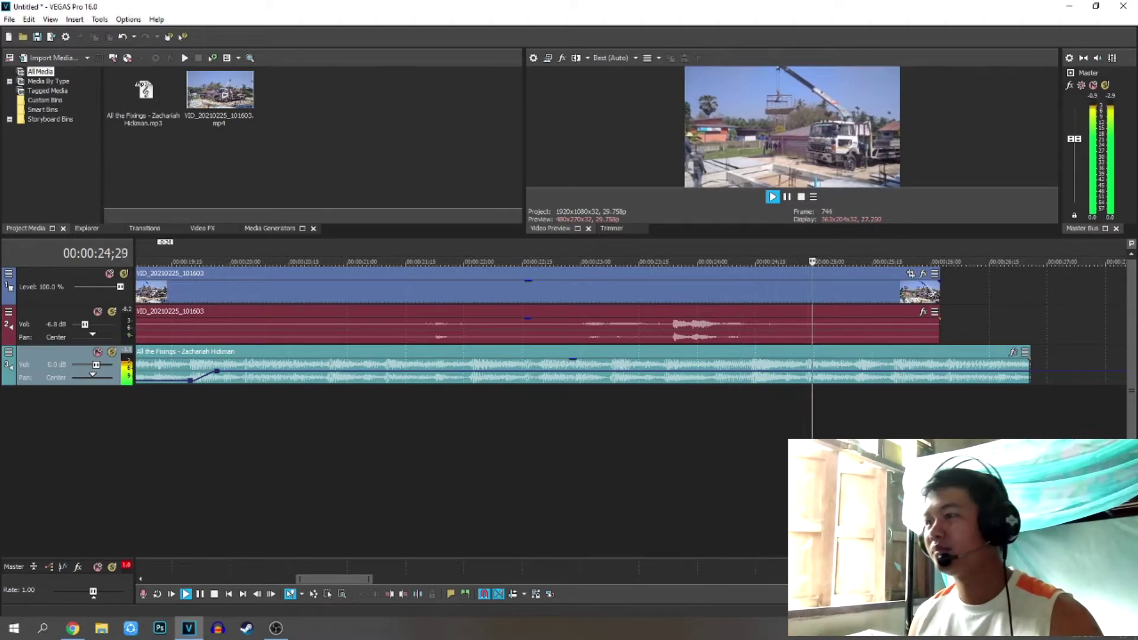
{"action": "key", "text": "space"}
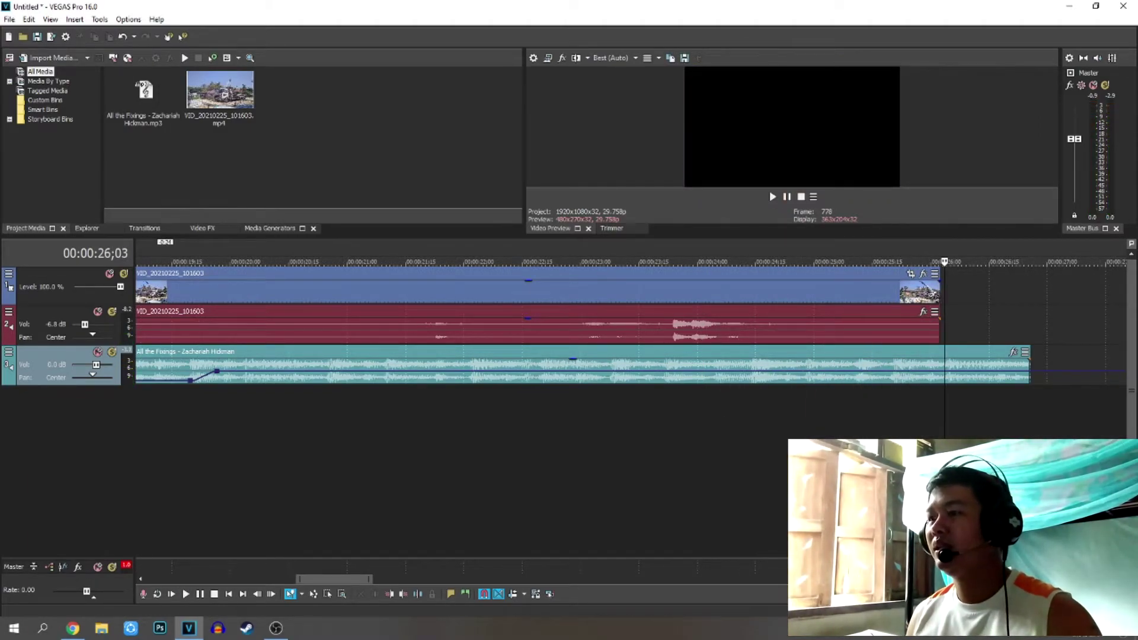
Step: Step the playhead frame by frame to the end of the video clip at 00:00:26;02
{"action": "key", "text": "Left"}
{"action": "key", "text": "Left"}
{"action": "key", "text": "Left"}
{"action": "key", "text": "Left"}
{"action": "key", "text": "Left"}
{"action": "key", "text": "Left"}
{"action": "key", "text": "Left"}
{"action": "key", "text": "Left"}
{"action": "key", "text": "Left"}
{"action": "key", "text": "Right"}
{"action": "key", "text": "Right"}
{"action": "key", "text": "Right"}
{"action": "key", "text": "Right"}
{"action": "key", "text": "Right"}
{"action": "key", "text": "Right"}
{"action": "key", "text": "Right"}
{"action": "key", "text": "Right"}
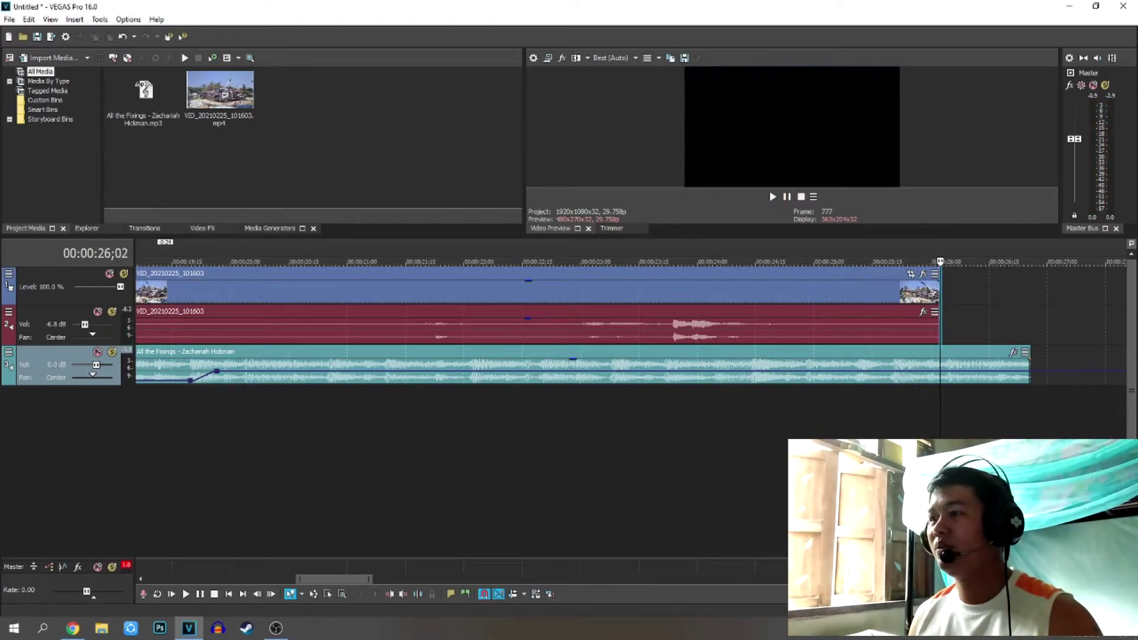
{"action": "left_click_drag", "start_coordinate": [350, 579], "coordinate": [372, 579]}
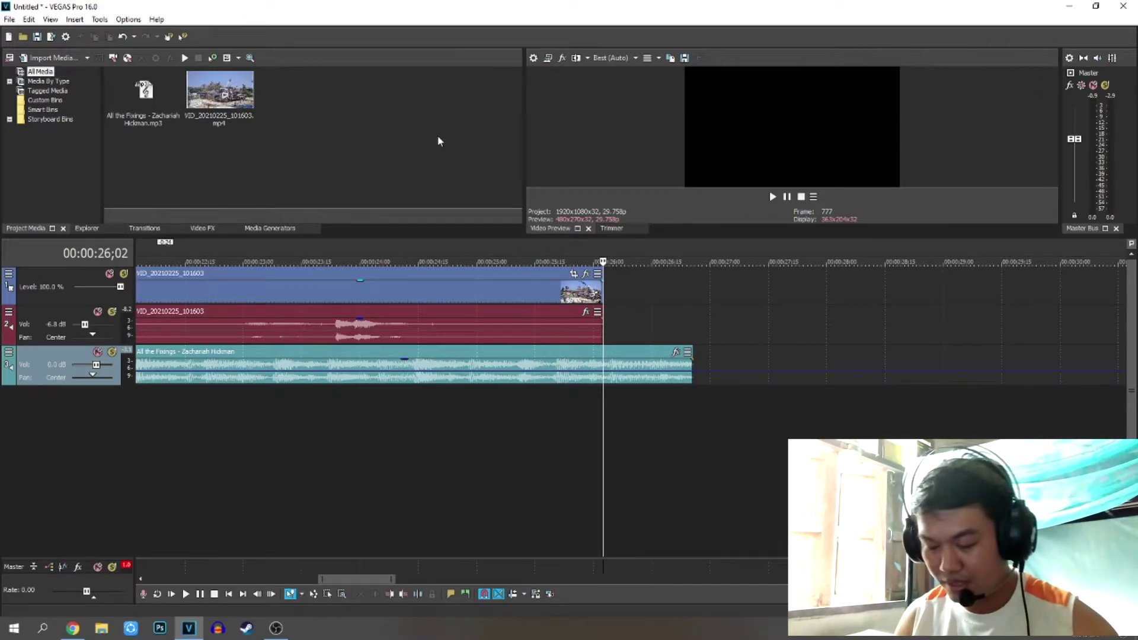
Step: Insert the Intro01 image from the PhotoShop Imag folder on the video track directly after the video clip
{"action": "key", "text": "ctrl+o"}
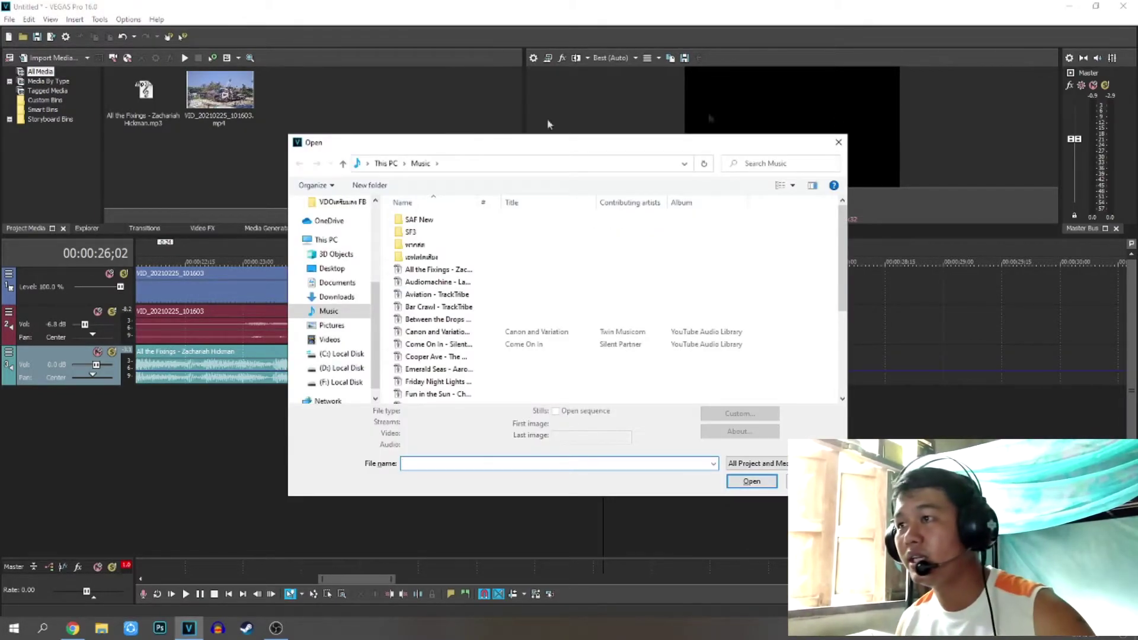
{"action": "left_click", "coordinate": [838, 142]}
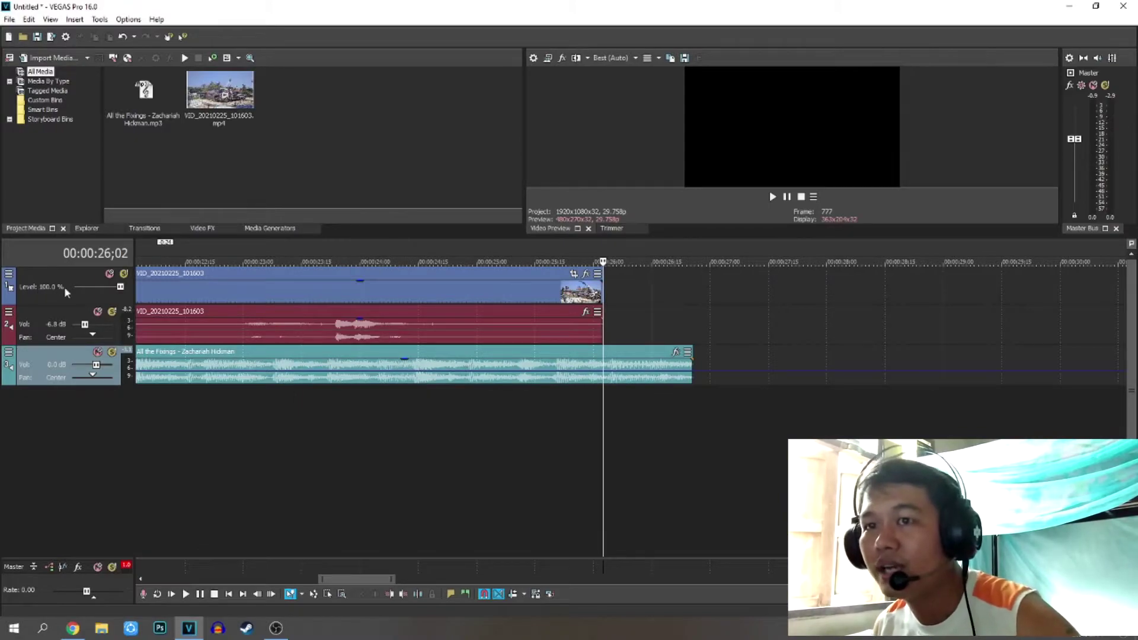
{"action": "left_click", "coordinate": [84, 299]}
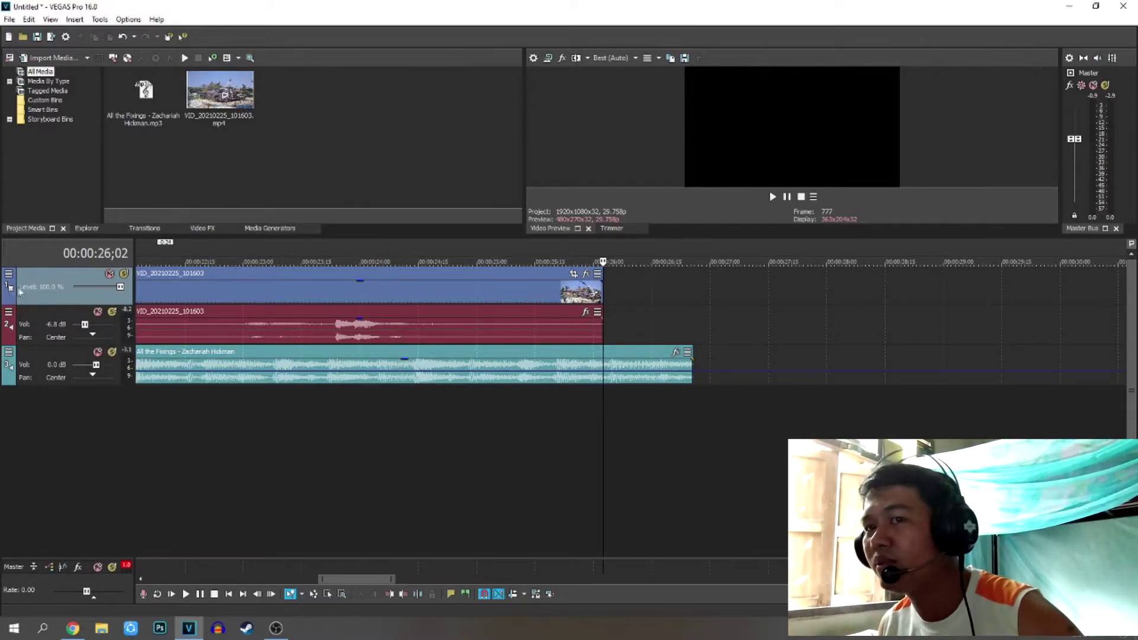
{"action": "double_click", "coordinate": [384, 113]}
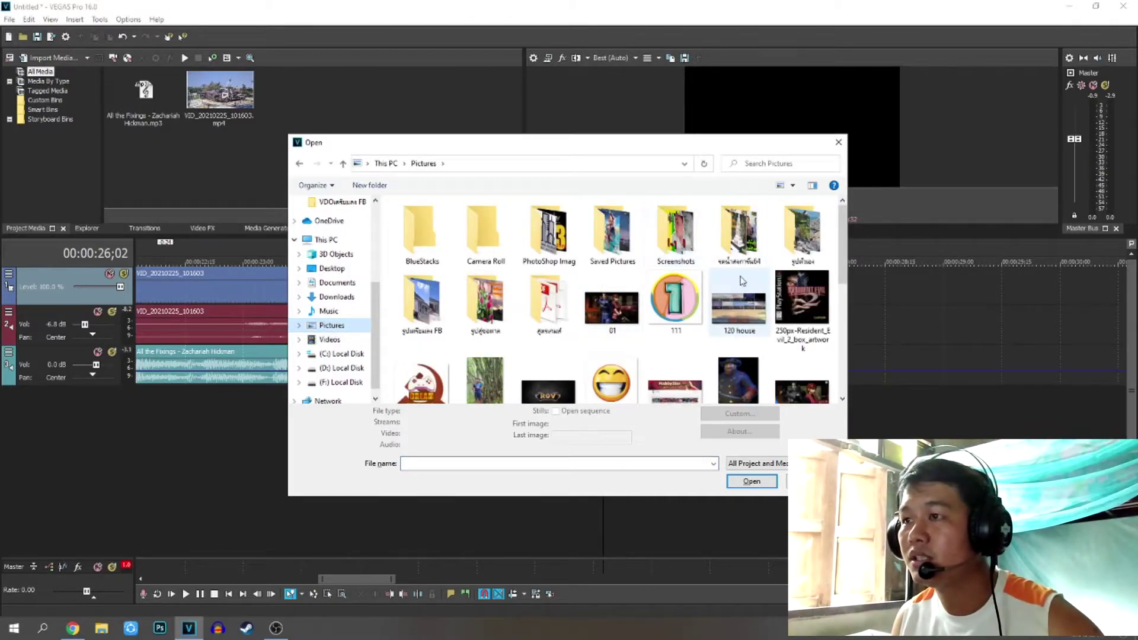
{"action": "double_click", "coordinate": [557, 242]}
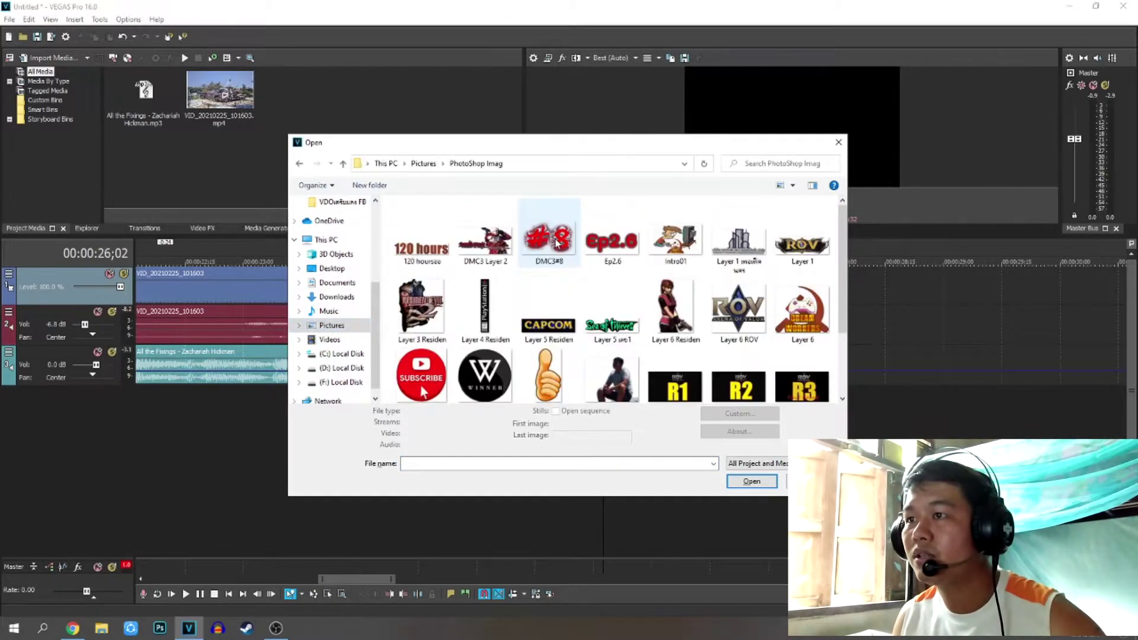
{"action": "left_click", "coordinate": [676, 240]}
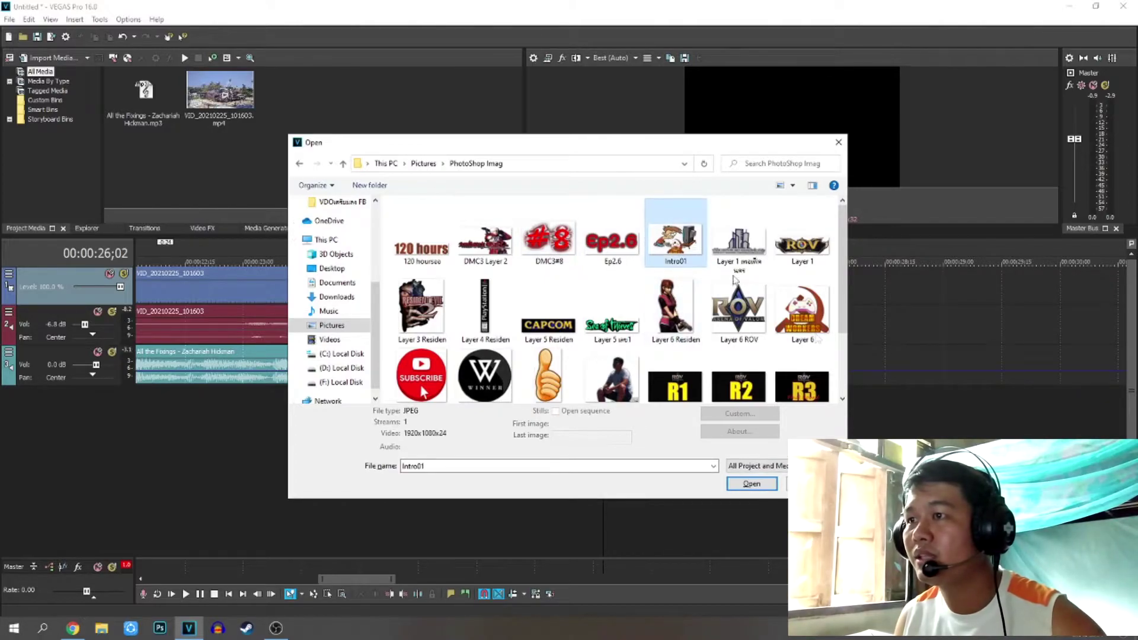
{"action": "left_click", "coordinate": [751, 484]}
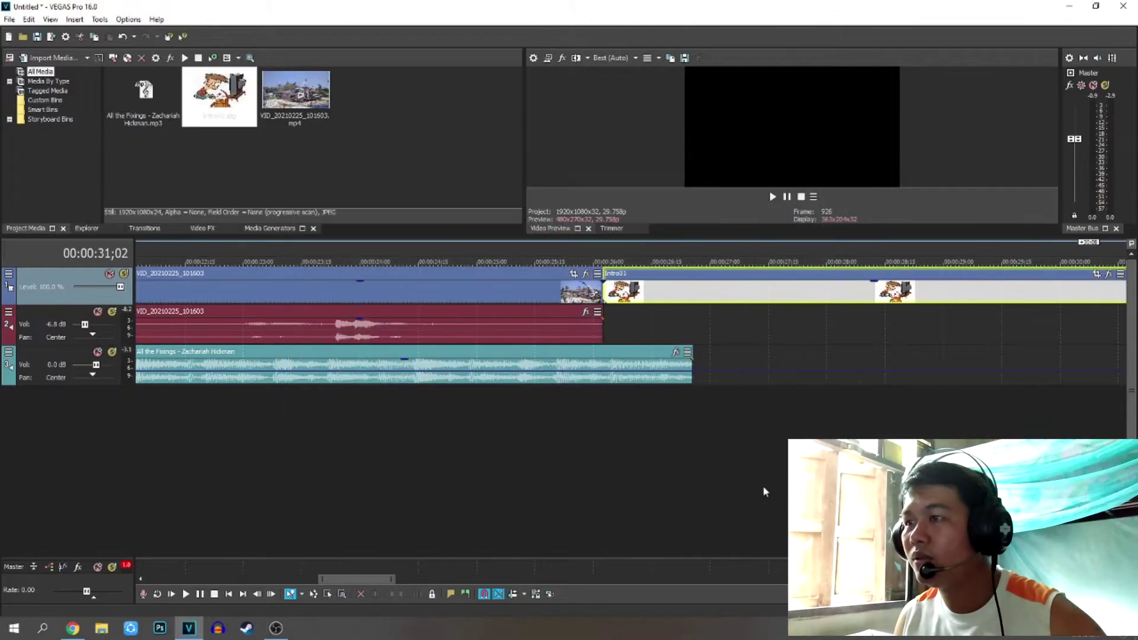
Step: Play across the change from the video clip to the Intro01 image, and pause at 00:00:28;01
{"action": "left_click", "coordinate": [602, 461]}
{"action": "left_click", "coordinate": [525, 478]}
{"action": "key", "text": "space"}
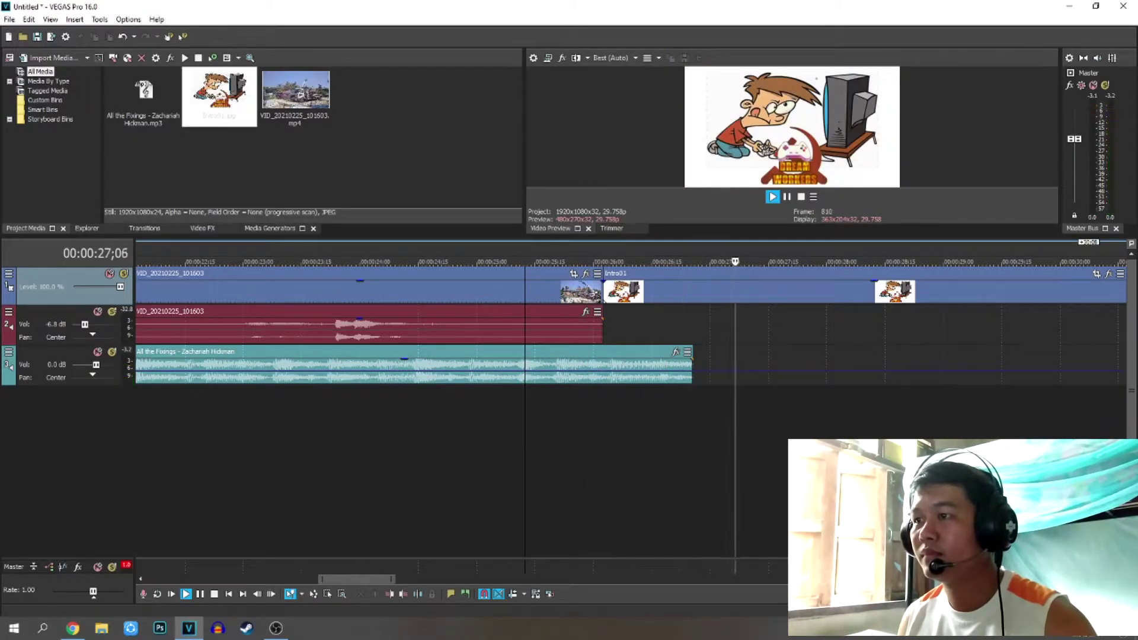
{"action": "key", "text": "Return"}
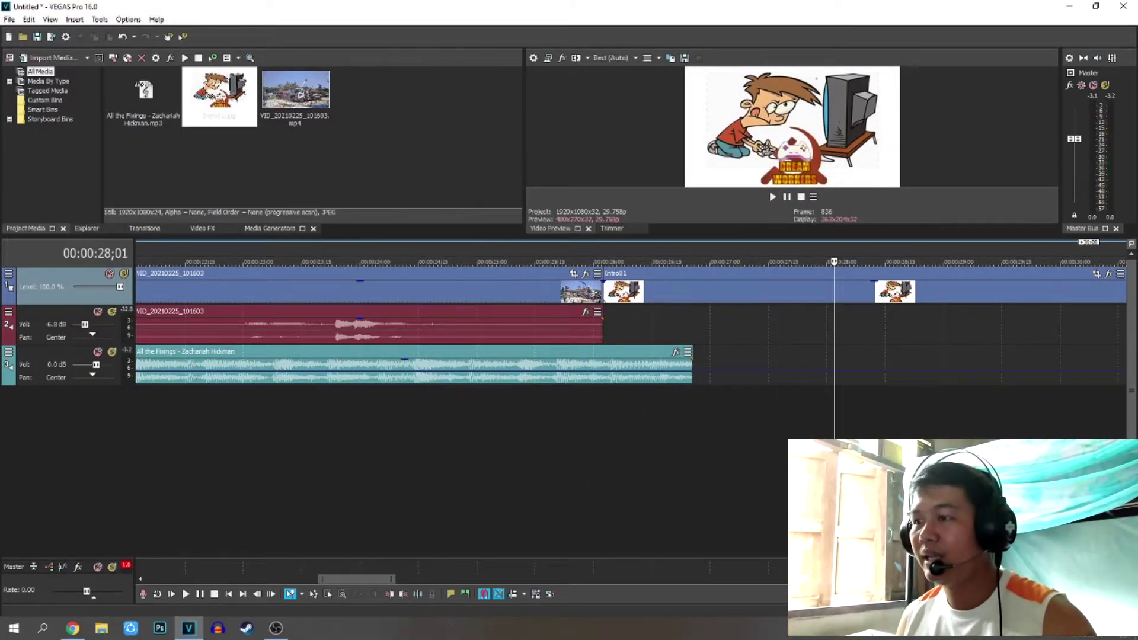
Step: Split the music clip at 00:00:26;02, where the video clip ends, and delete the part after the cut
{"action": "left_click_drag", "start_coordinate": [383, 577], "coordinate": [624, 451]}
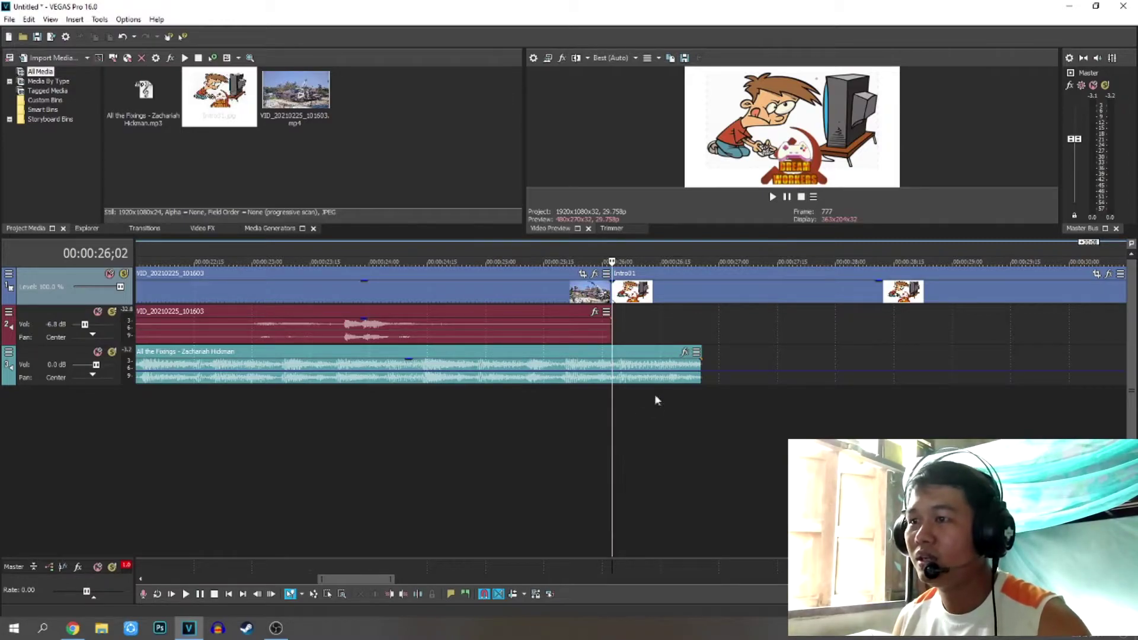
{"action": "left_click", "coordinate": [612, 366]}
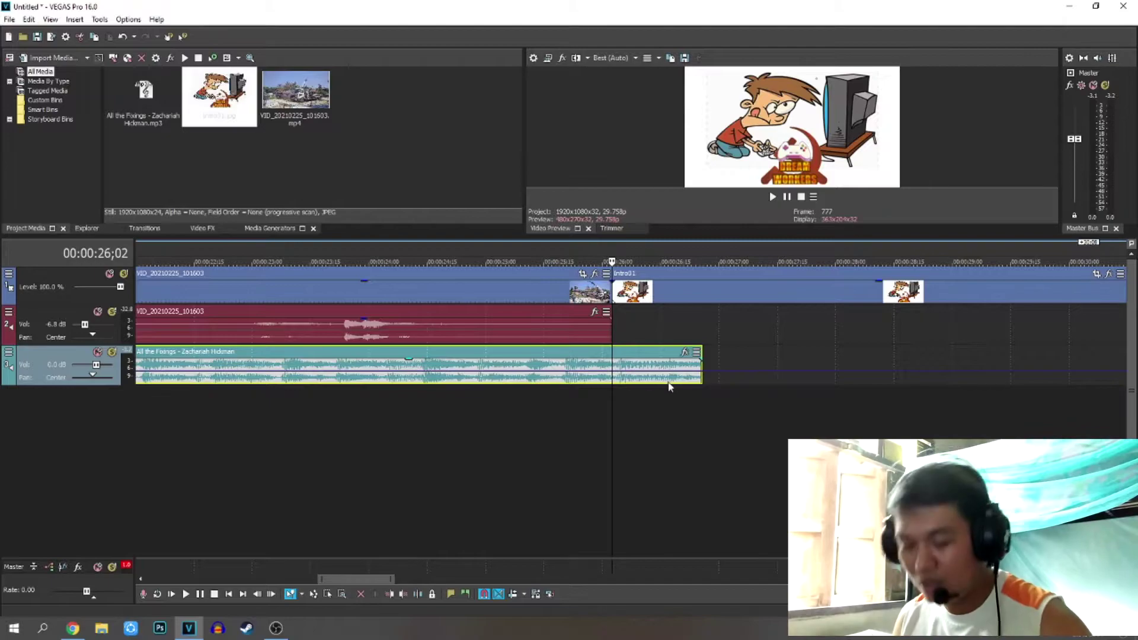
{"action": "key", "text": "s"}
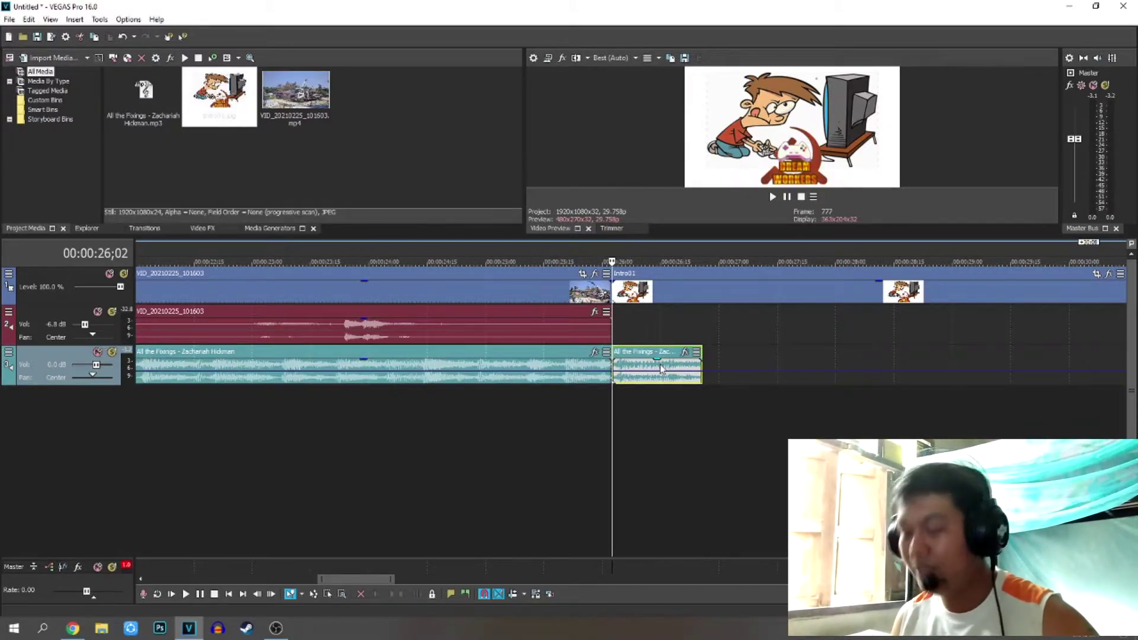
{"action": "key", "text": "Delete"}
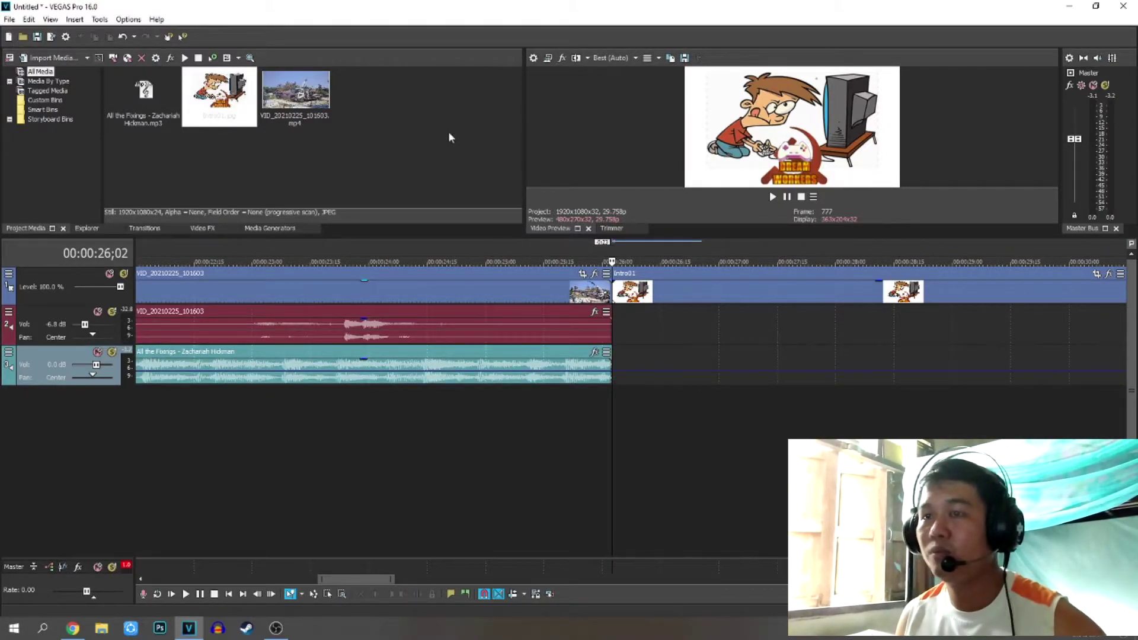
Step: Insert the Bar Crawl - TrackTribe music from the Music folder directly after the first music clip at 00:00:26;02
{"action": "double_click", "coordinate": [426, 130]}
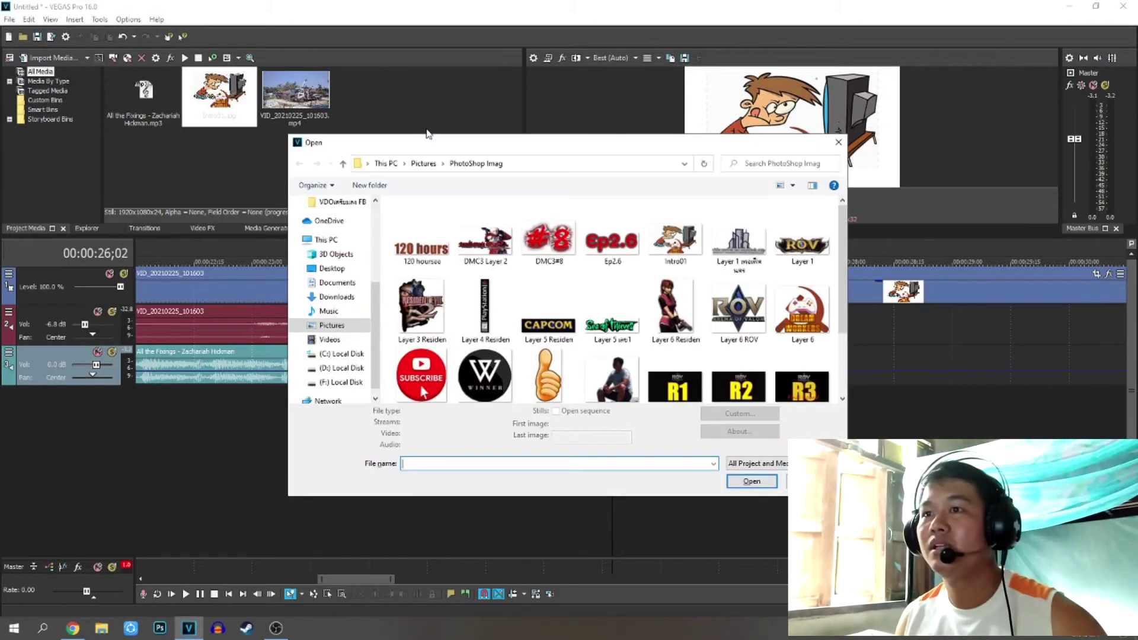
{"action": "left_click", "coordinate": [328, 311]}
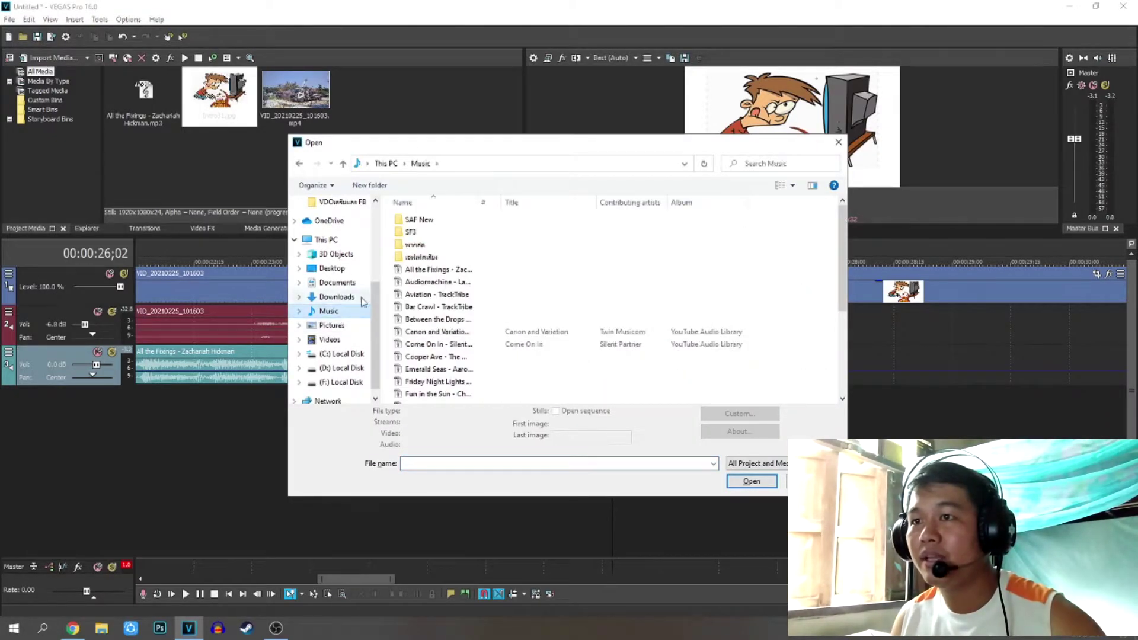
{"action": "left_click", "coordinate": [437, 309]}
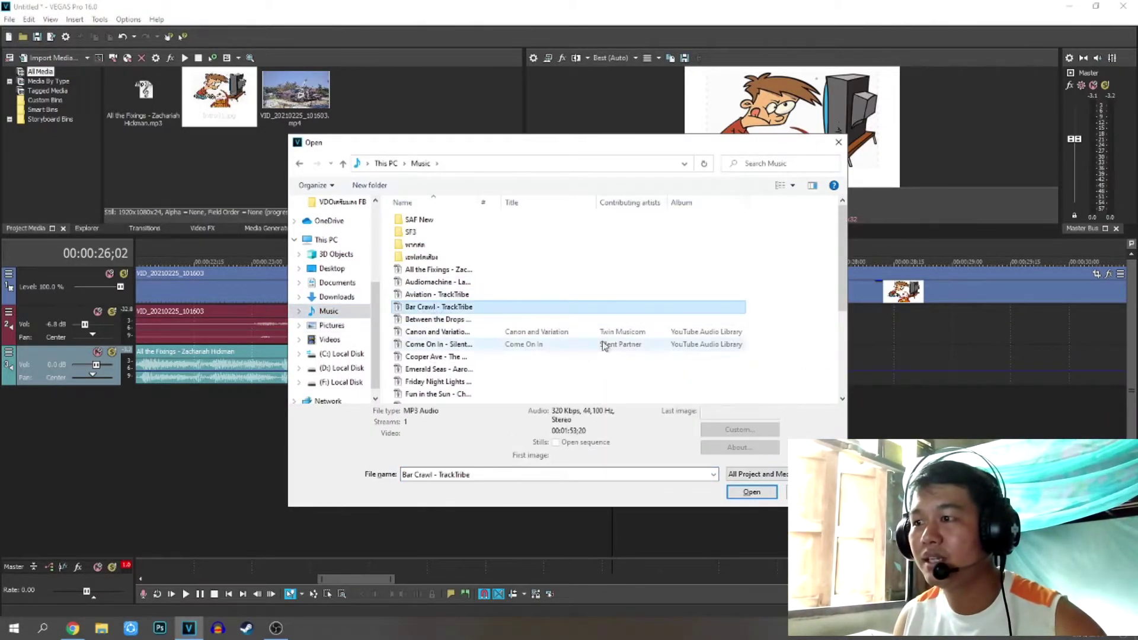
{"action": "left_click", "coordinate": [751, 492]}
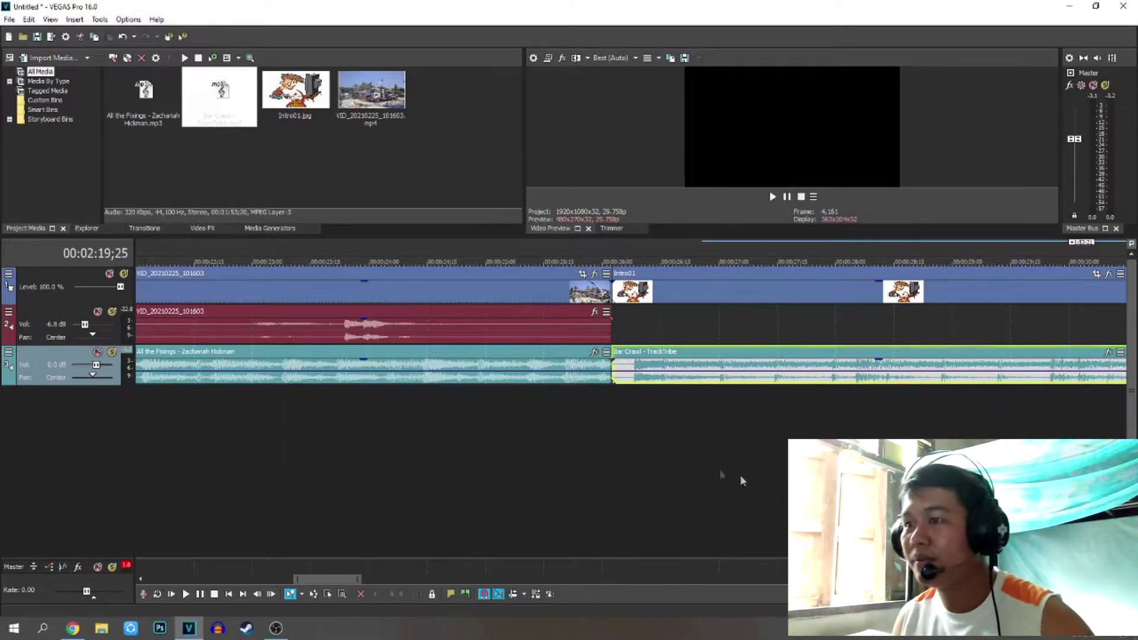
Step: Add a volume envelope point on each side of the join between the two music clips and lower the second clip to about -9.5 dB
{"action": "left_click", "coordinate": [607, 363]}
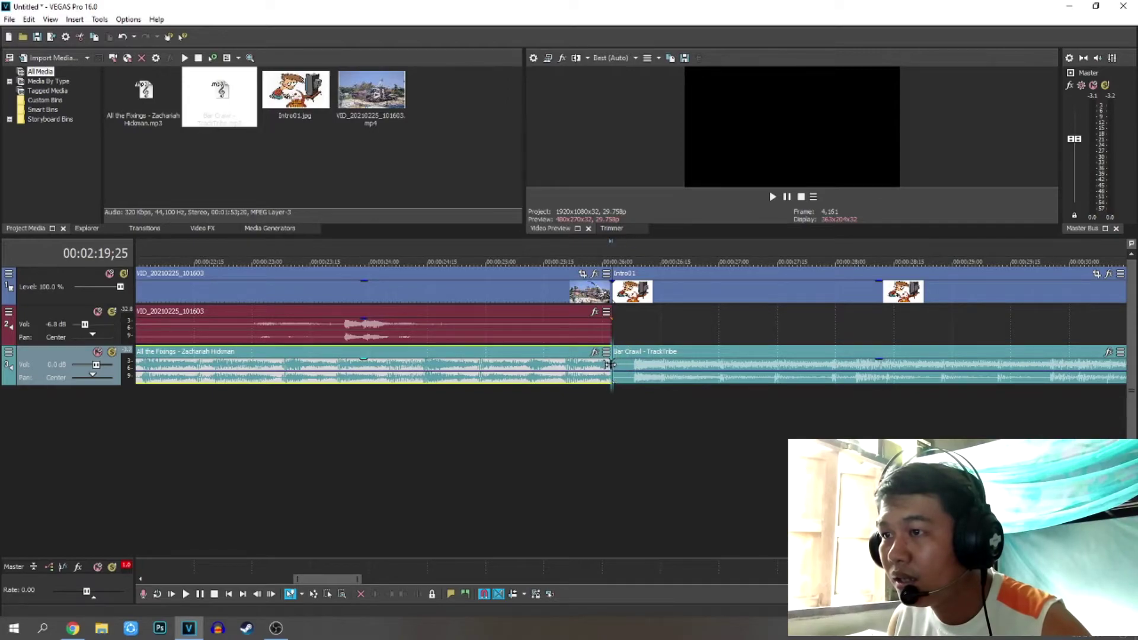
{"action": "right_click", "coordinate": [635, 376]}
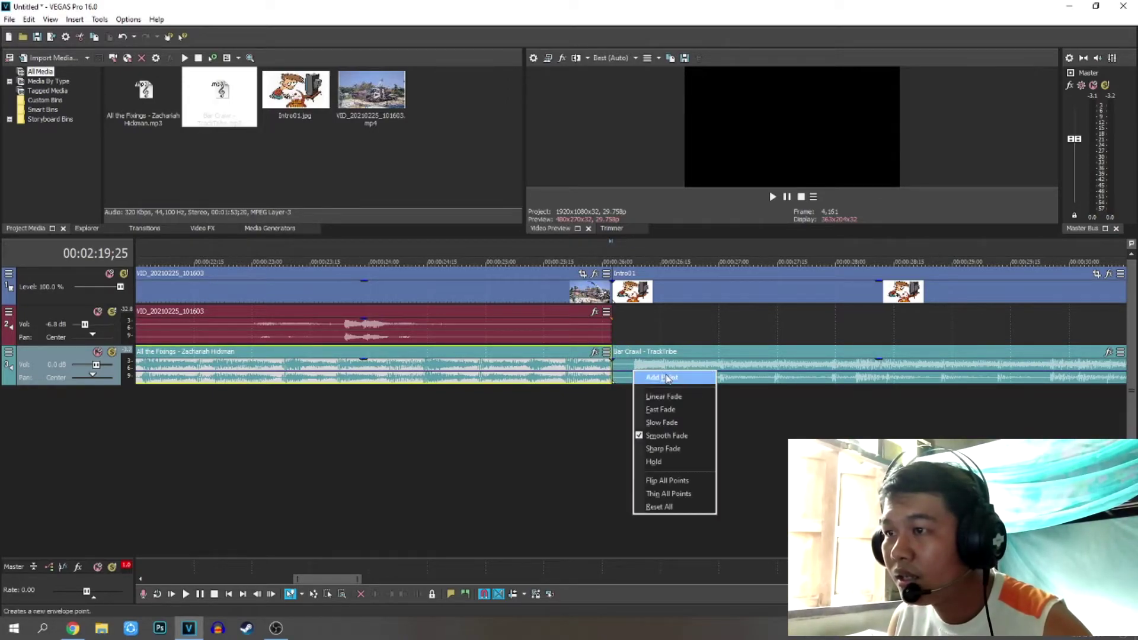
{"action": "left_click", "coordinate": [664, 379]}
{"action": "right_click", "coordinate": [598, 376]}
{"action": "left_click", "coordinate": [653, 379]}
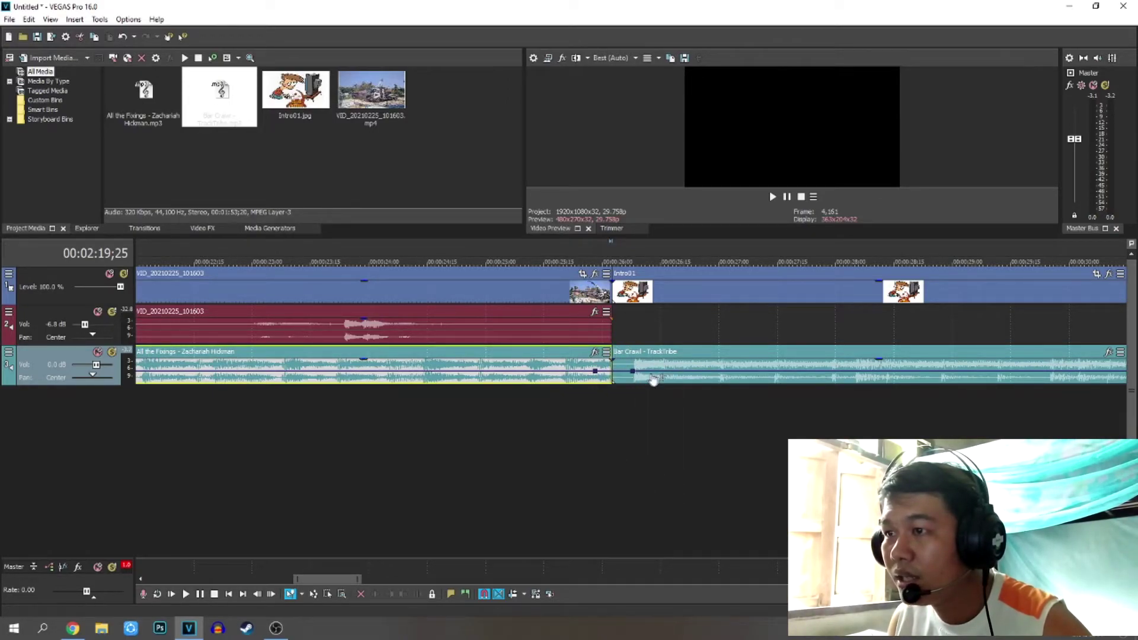
{"action": "left_click_drag", "start_coordinate": [659, 376], "coordinate": [660, 384]}
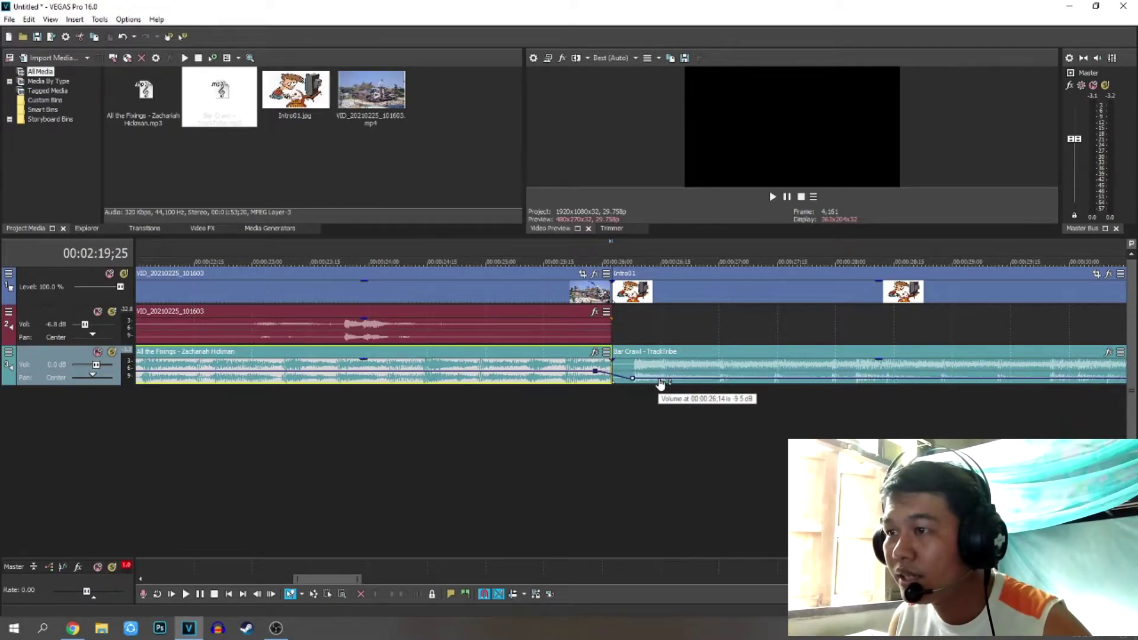
Step: Play across the join between the two music clips to check the volume change, and pause at 00:00:29;13
{"action": "left_click", "coordinate": [542, 496]}
{"action": "key", "text": "space"}
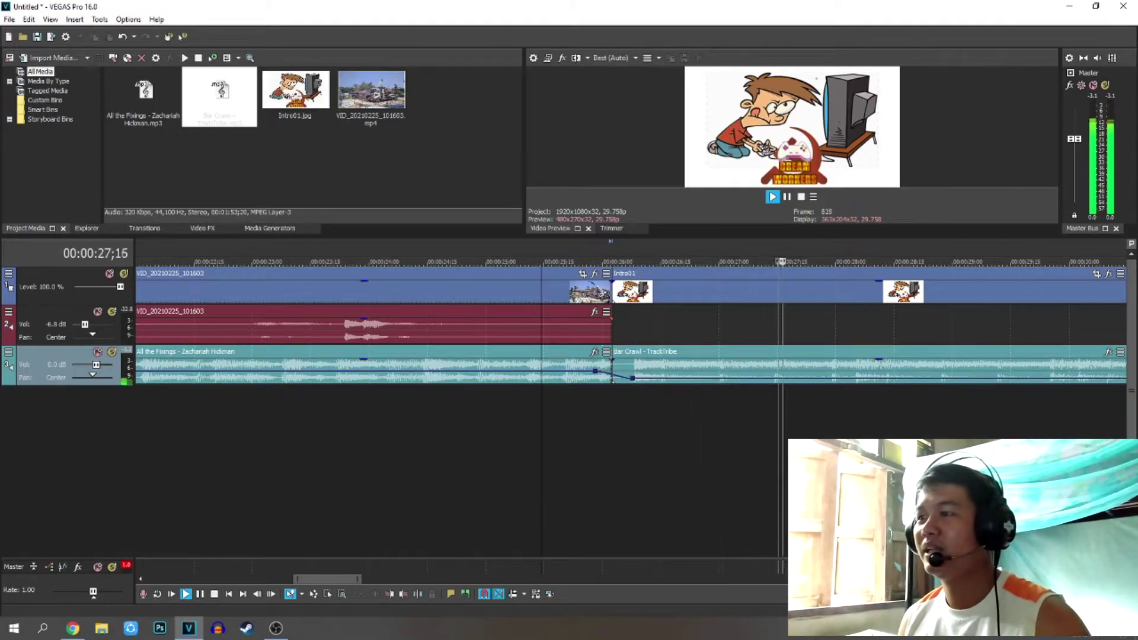
{"action": "key", "text": "Return"}
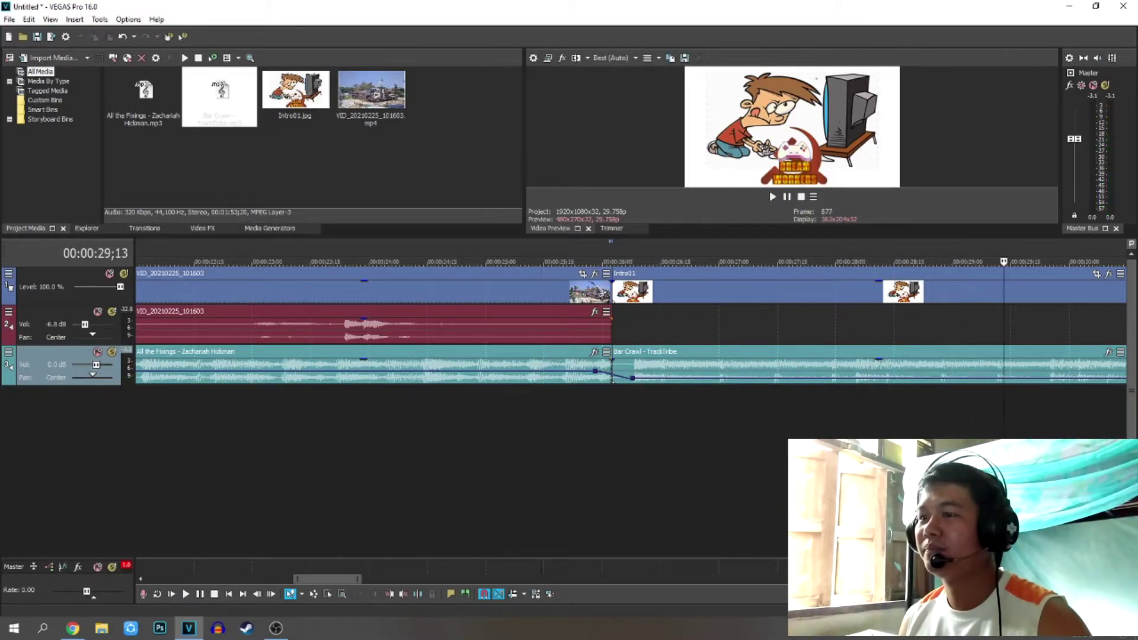
{"action": "left_click_drag", "start_coordinate": [335, 578], "coordinate": [341, 584]}
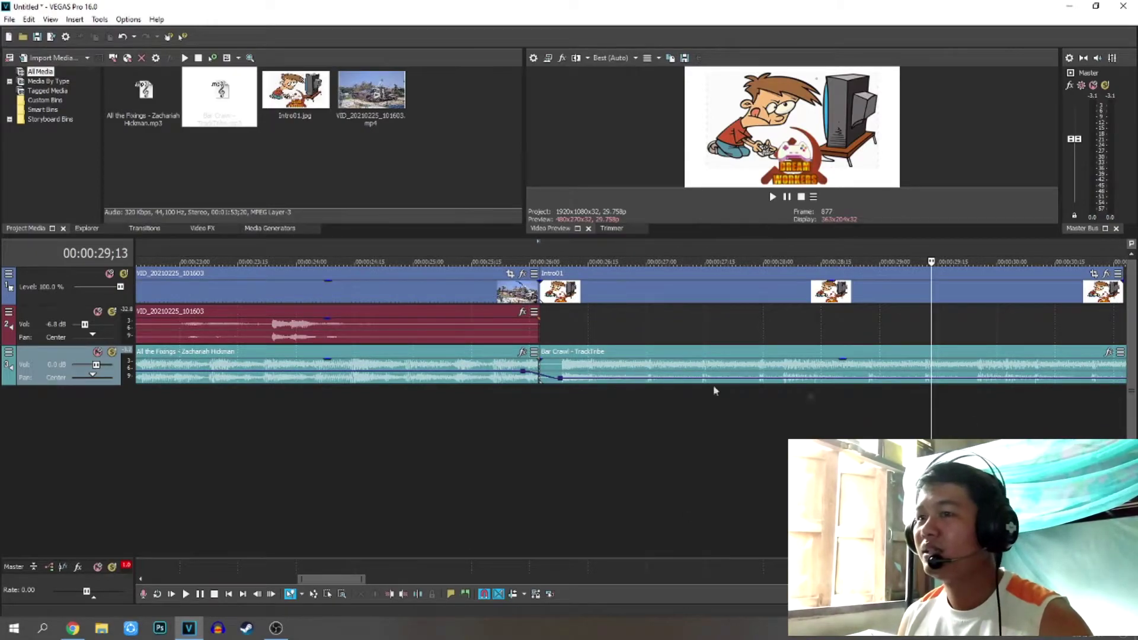
Step: Place the playhead at 00:00:23;14 and add an empty video track to the project
{"action": "left_click_drag", "start_coordinate": [932, 394], "coordinate": [540, 502]}
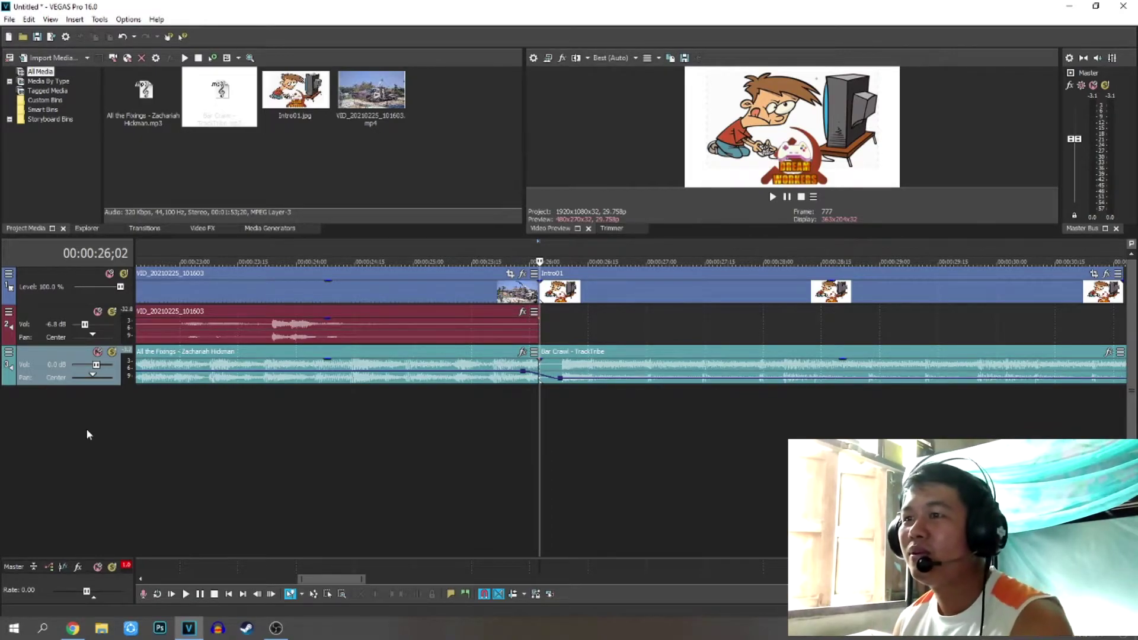
{"action": "right_click", "coordinate": [89, 451]}
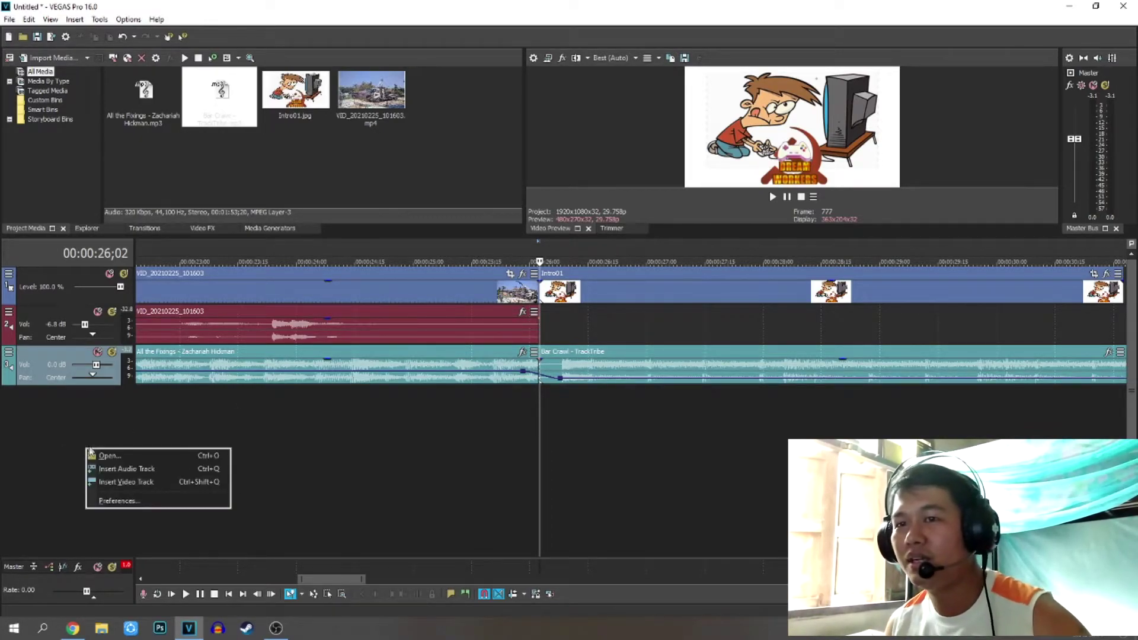
{"action": "left_click", "coordinate": [66, 425]}
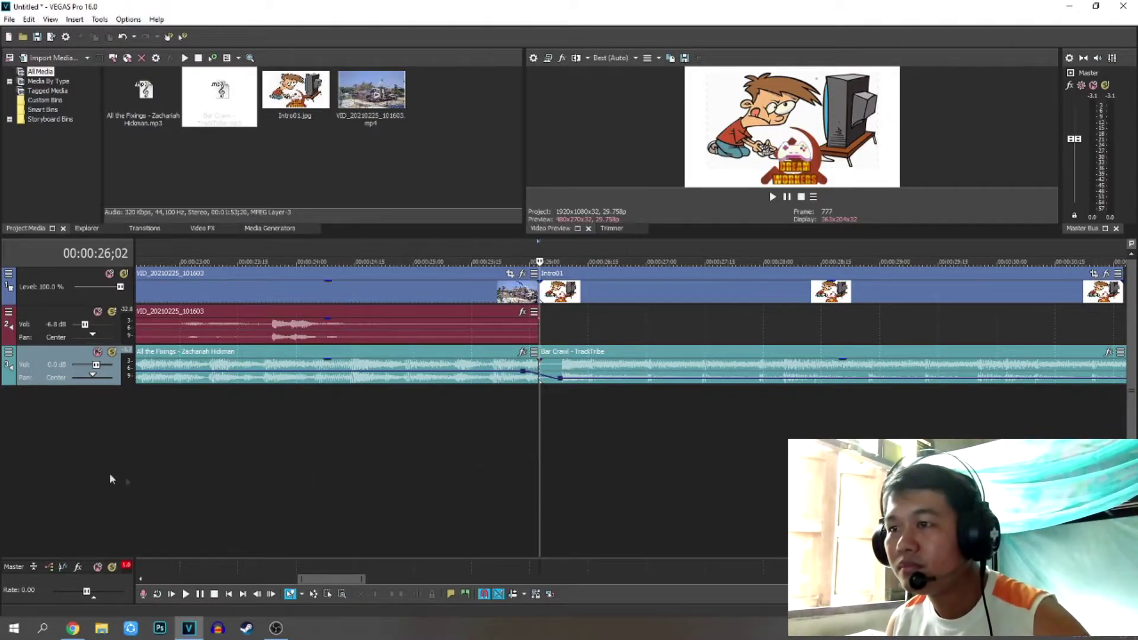
{"action": "left_click_drag", "start_coordinate": [541, 471], "coordinate": [238, 525]}
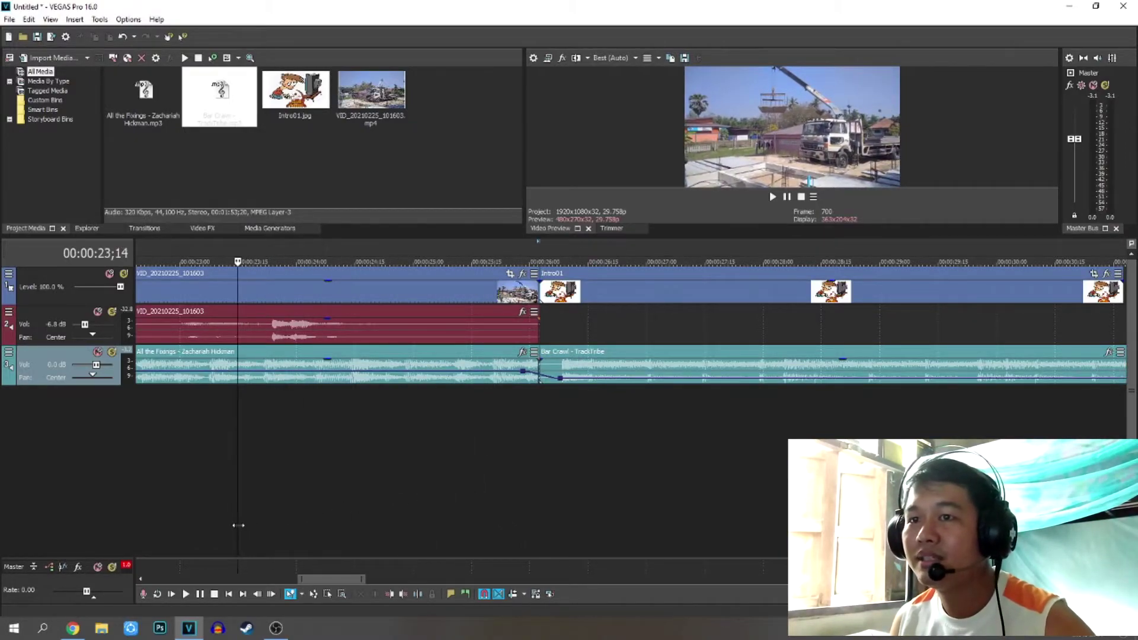
{"action": "right_click", "coordinate": [69, 418]}
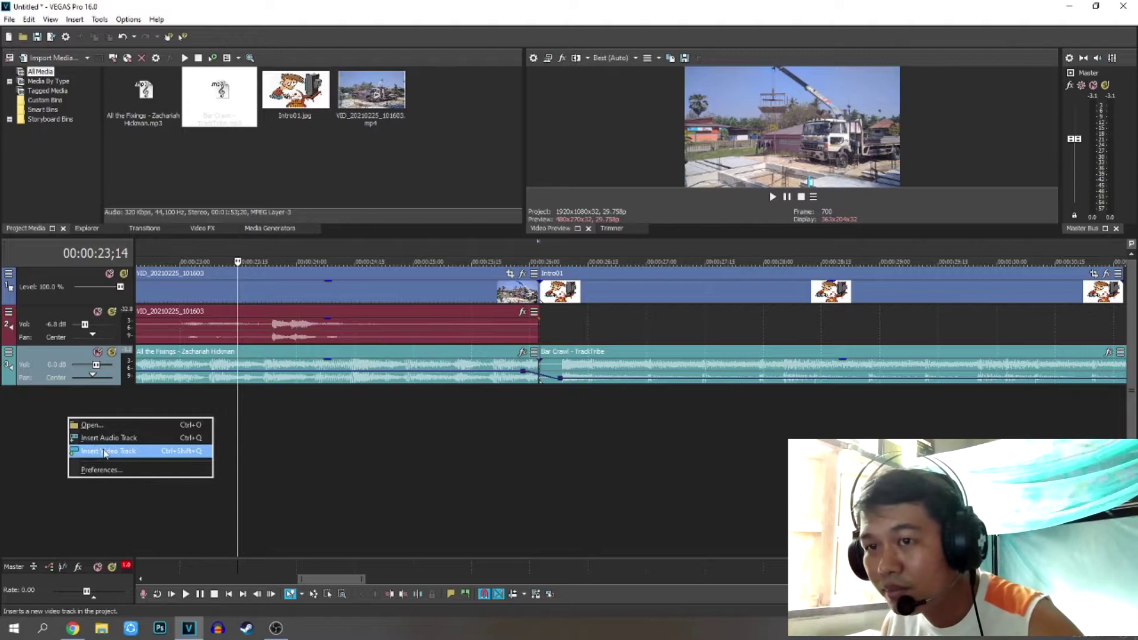
{"action": "left_click", "coordinate": [134, 453]}
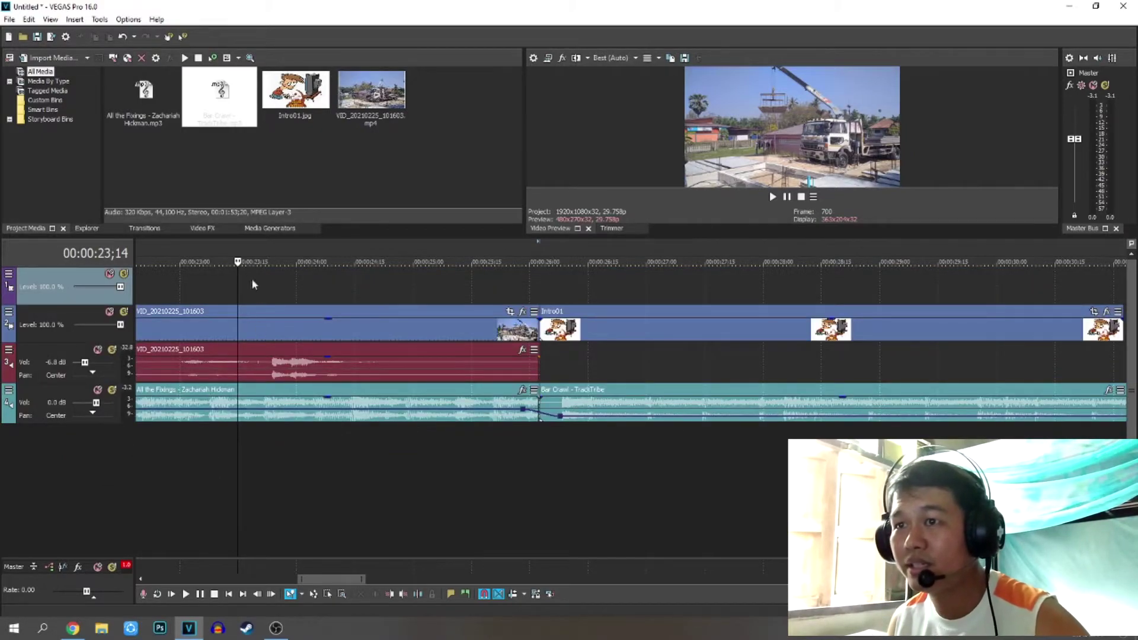
Step: Insert the Gife หมาตลก2 video from the GIFE folder in Videos on the new track at 00:00:23;14
{"action": "left_click", "coordinate": [461, 156]}
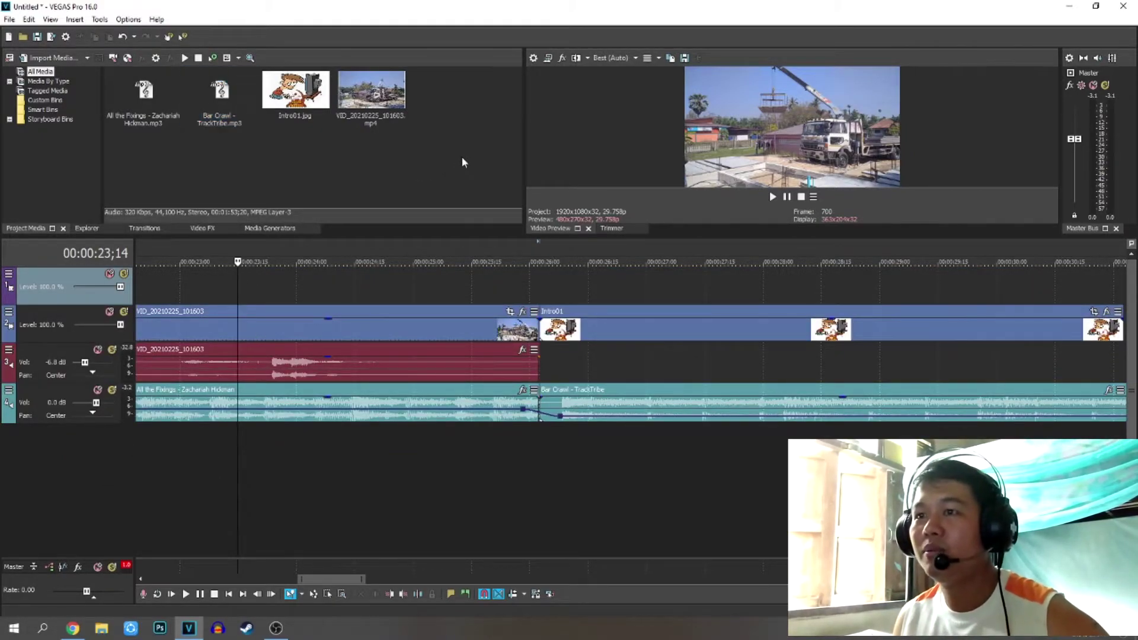
{"action": "double_click", "coordinate": [435, 158]}
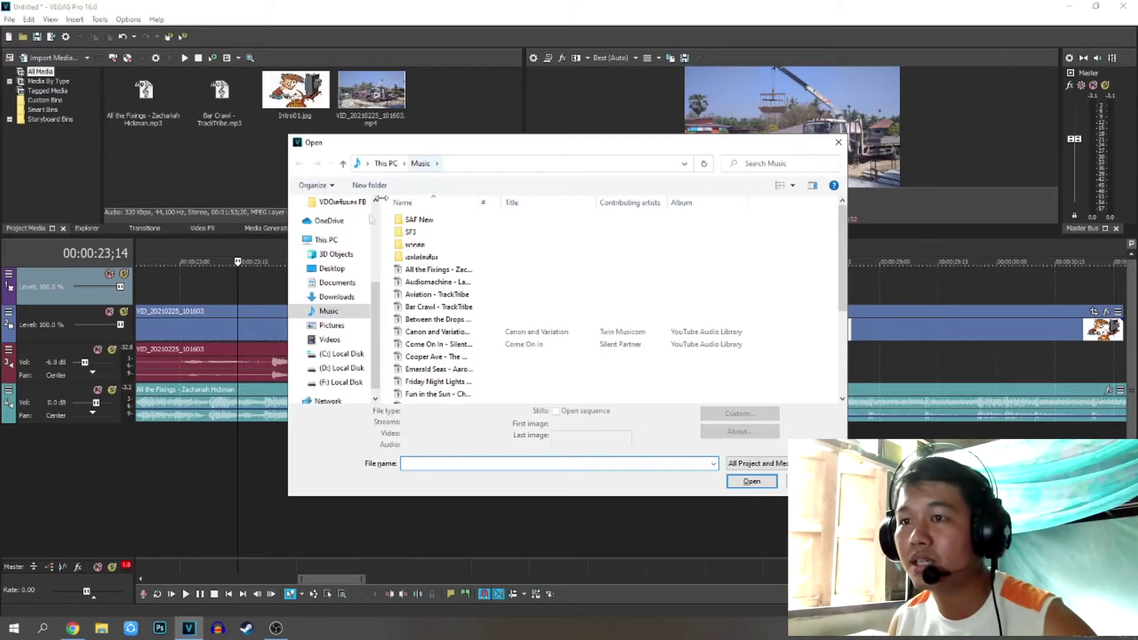
{"action": "left_click", "coordinate": [341, 339]}
{"action": "double_click", "coordinate": [483, 237]}
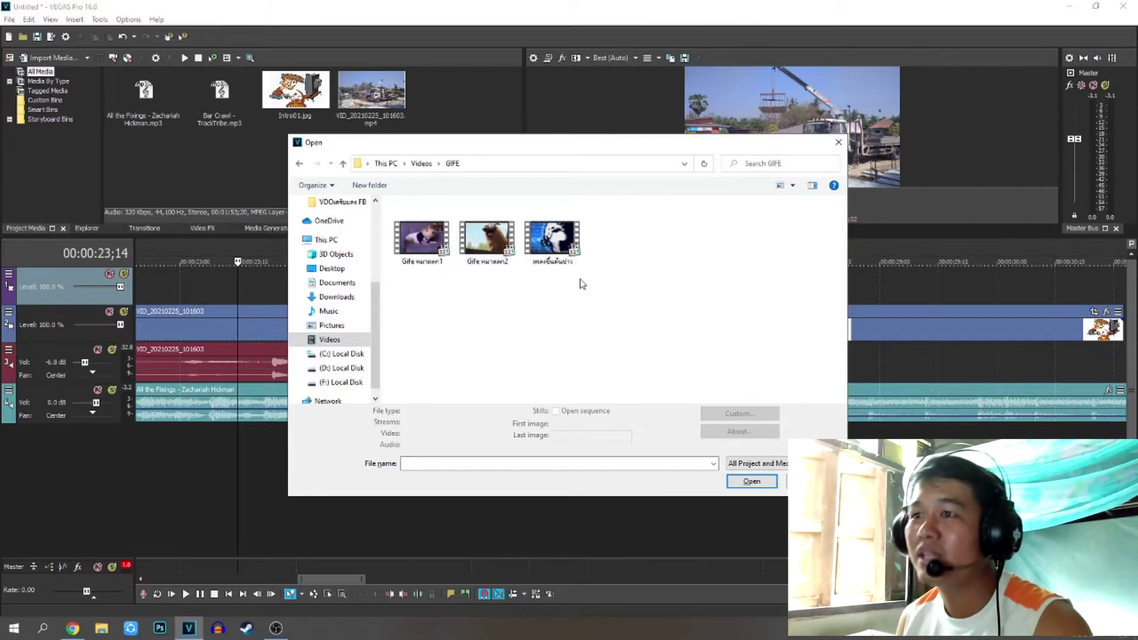
{"action": "left_click", "coordinate": [496, 245]}
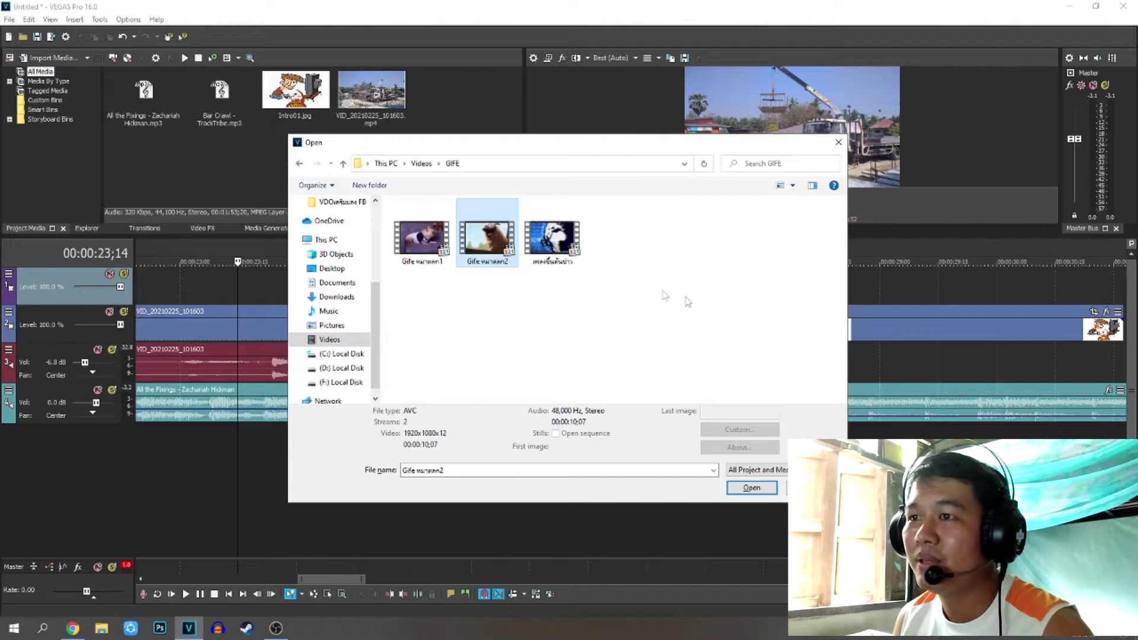
{"action": "left_click", "coordinate": [752, 488]}
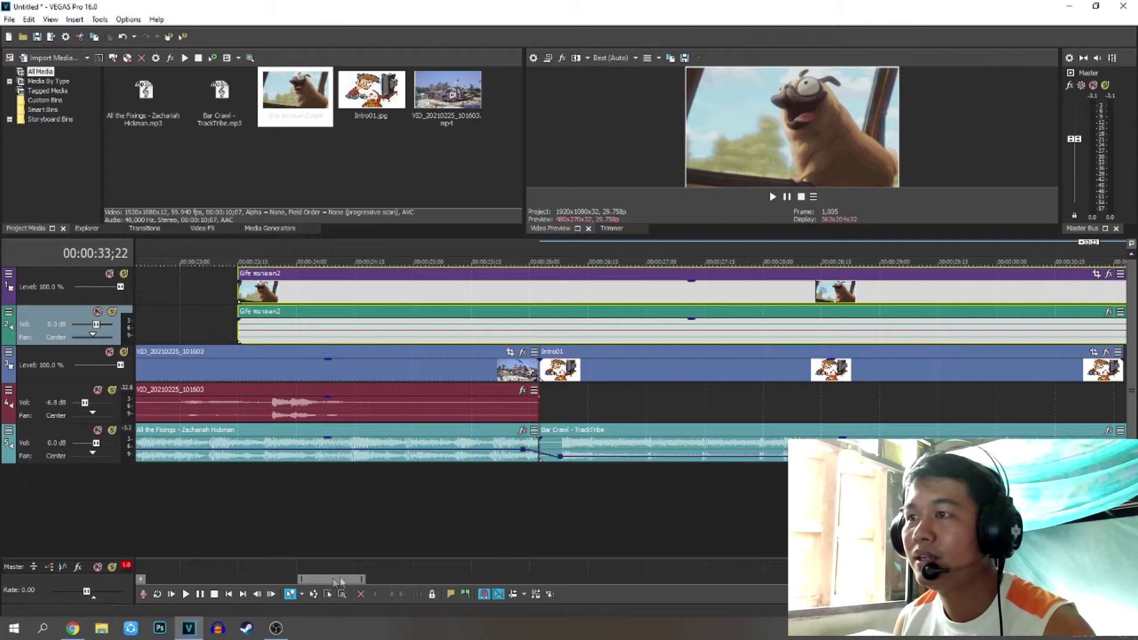
Step: Split the Gife หมาตลก2 clip at 00:00:26;02, where the main video clip ends, and delete the part after the cut
{"action": "left_click", "coordinate": [547, 399]}
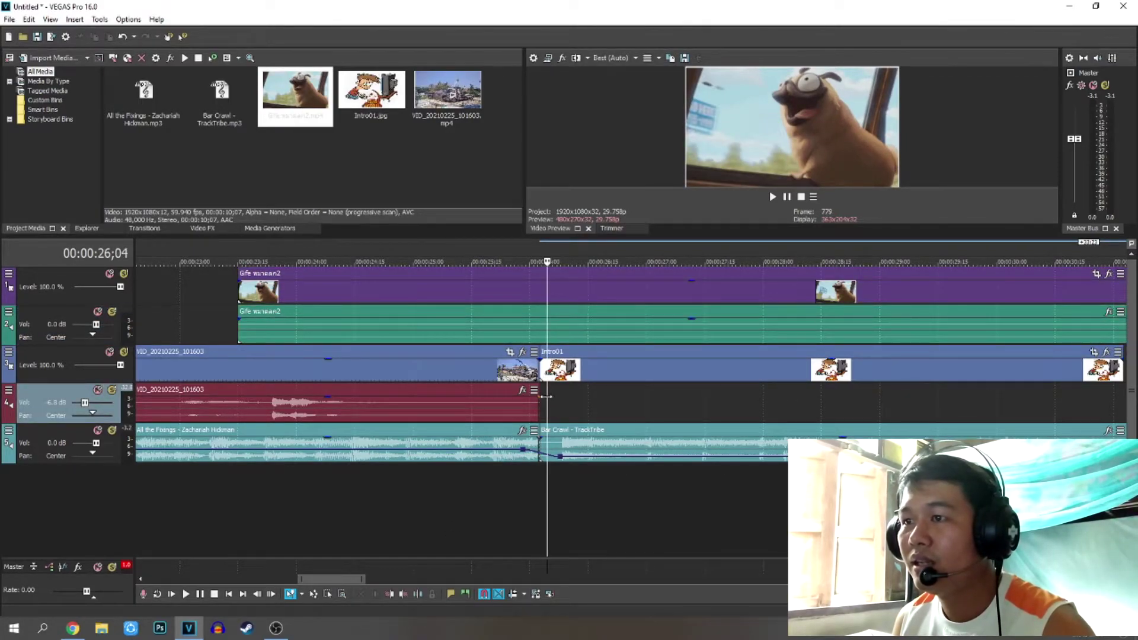
{"action": "left_click", "coordinate": [540, 396]}
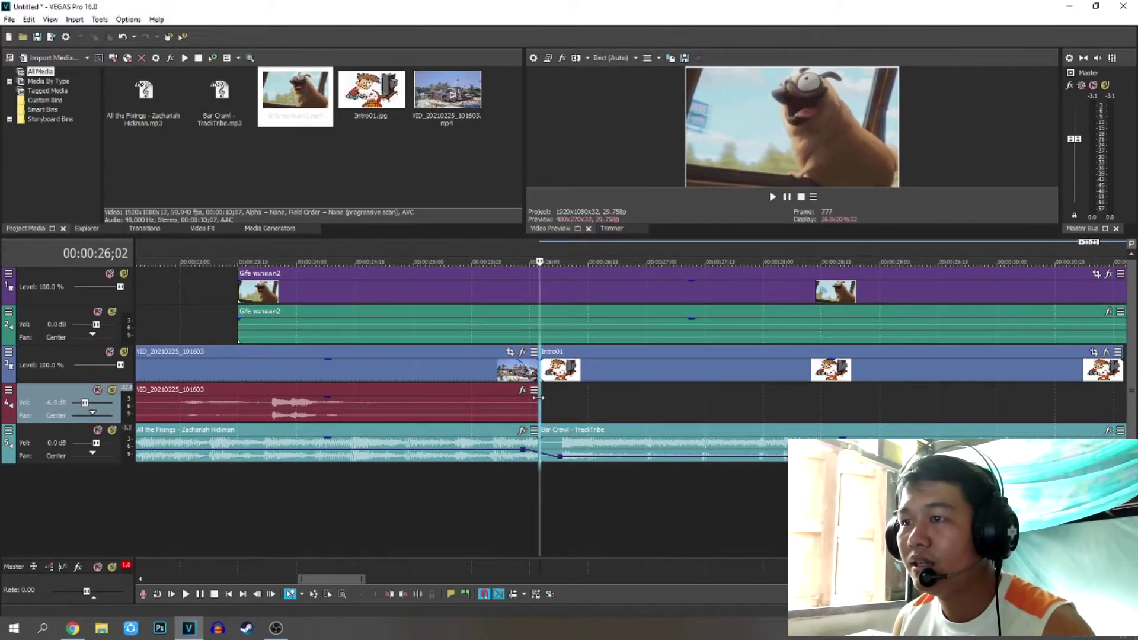
{"action": "left_click", "coordinate": [541, 297]}
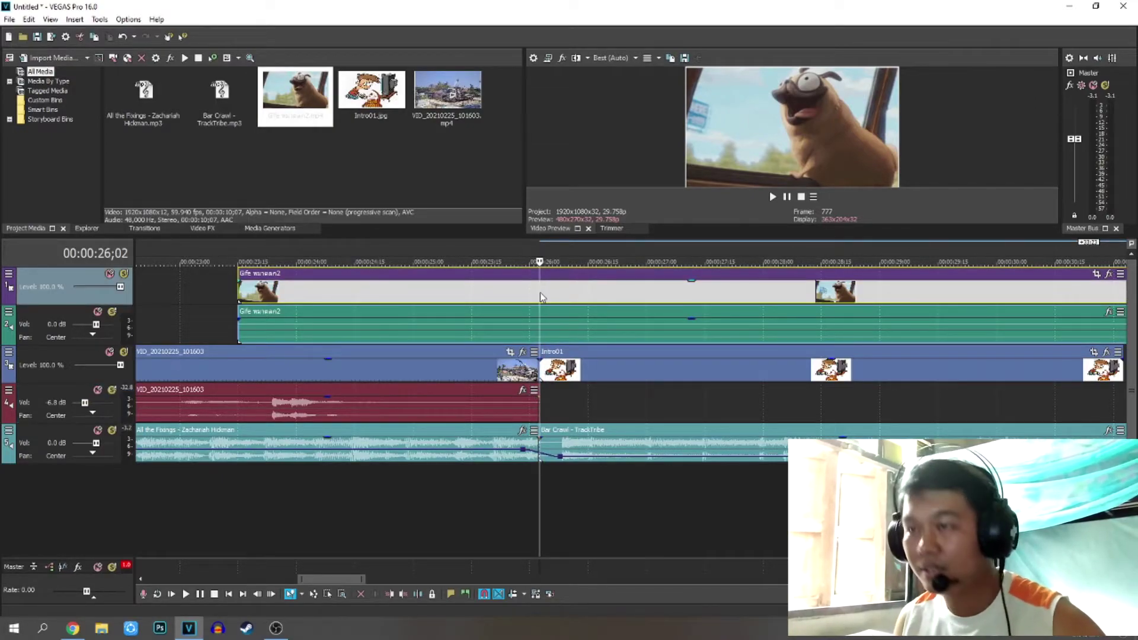
{"action": "key", "text": "s"}
{"action": "left_click", "coordinate": [670, 291]}
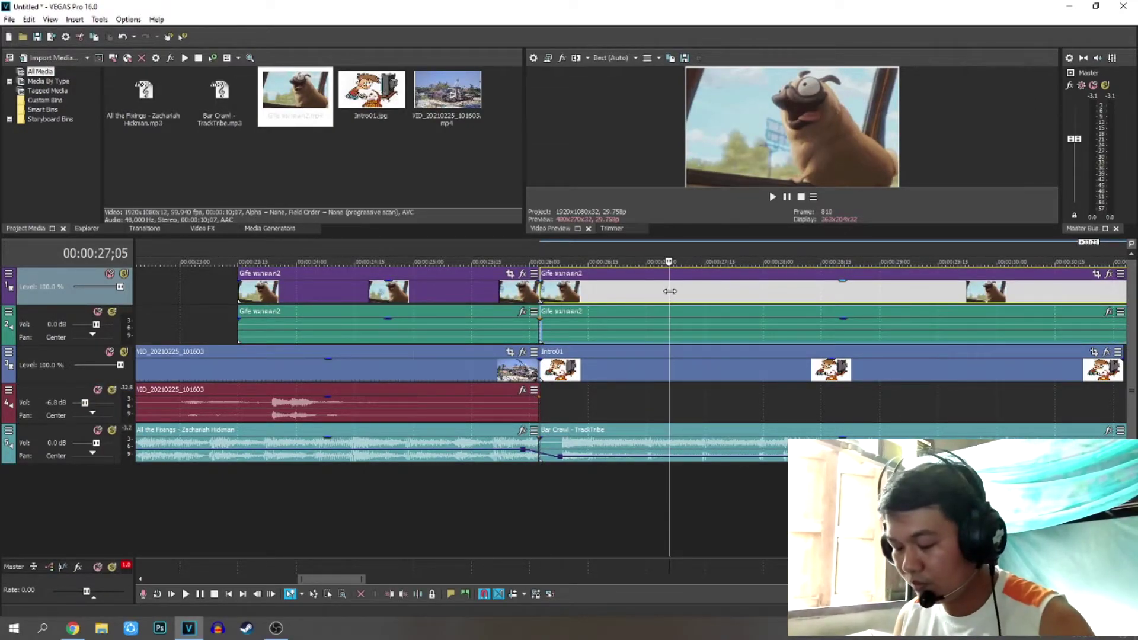
{"action": "key", "text": "Delete"}
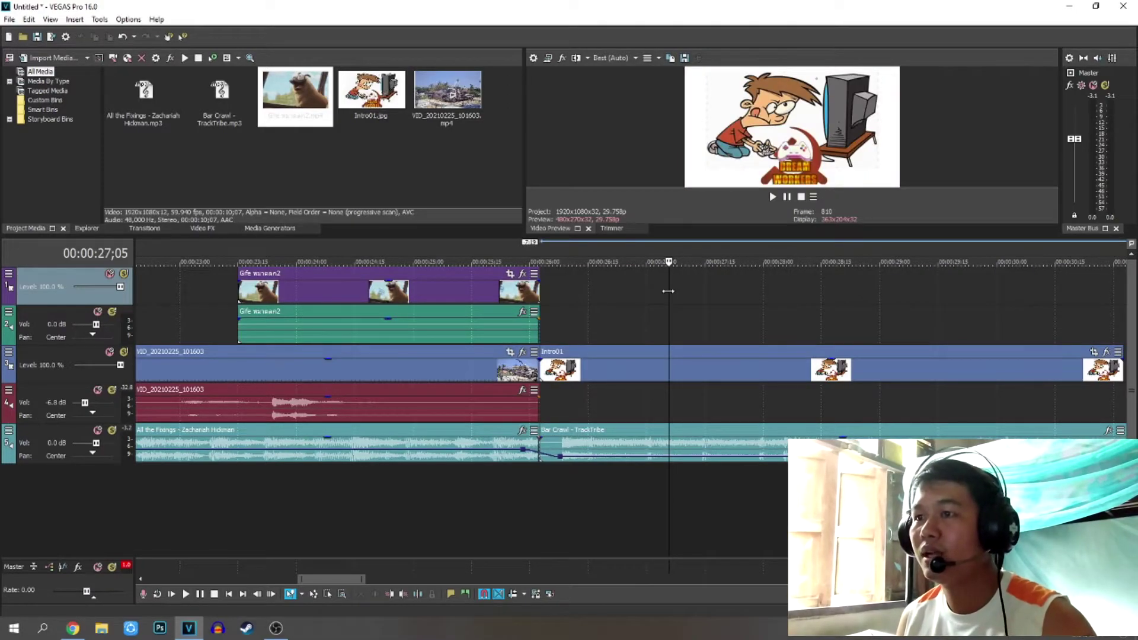
Step: Shrink the Gife หมาตลก2 clip into the frame's lower-right corner with Pan/Crop, enlarging the crop area to about 4,423 × 2,471.6
{"action": "left_click", "coordinate": [461, 525]}
{"action": "left_click", "coordinate": [208, 508]}
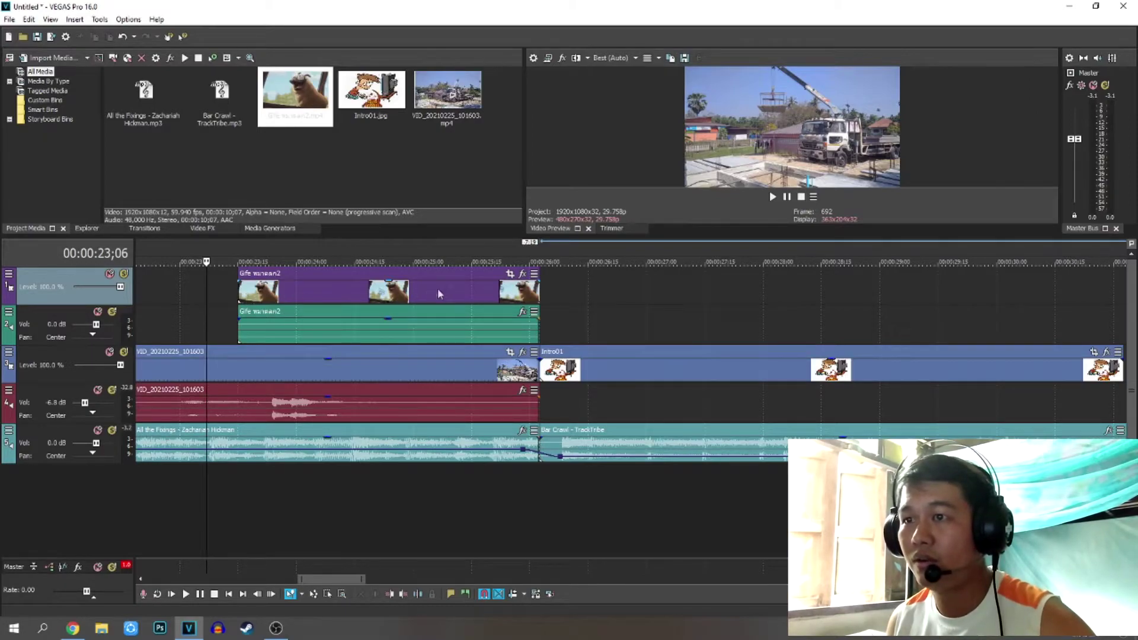
{"action": "left_click", "coordinate": [230, 511]}
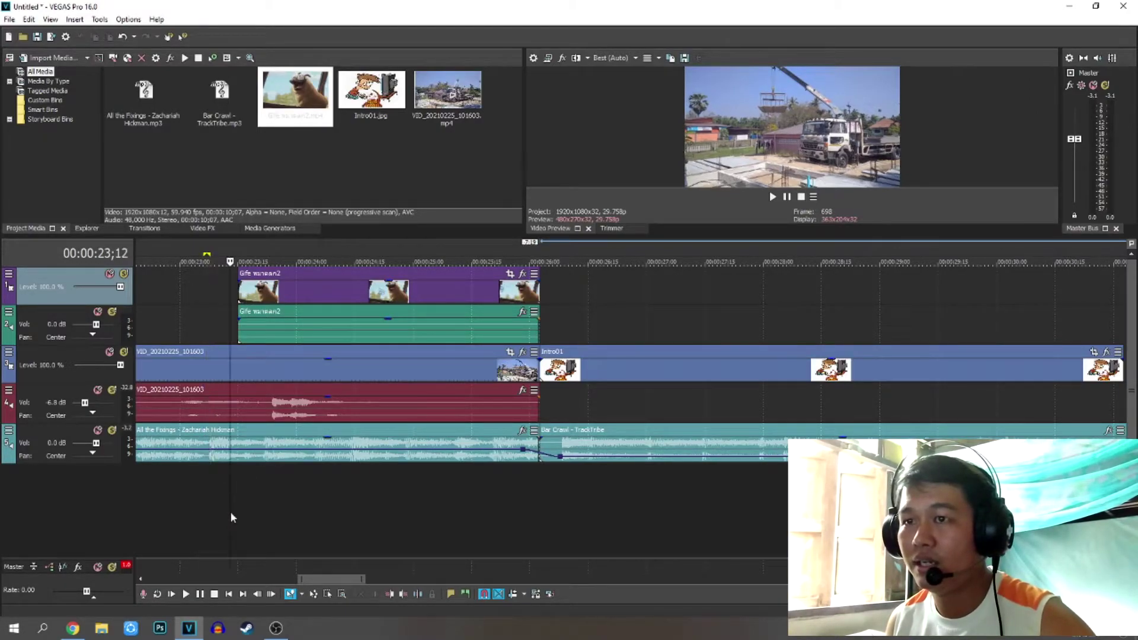
{"action": "left_click", "coordinate": [509, 275]}
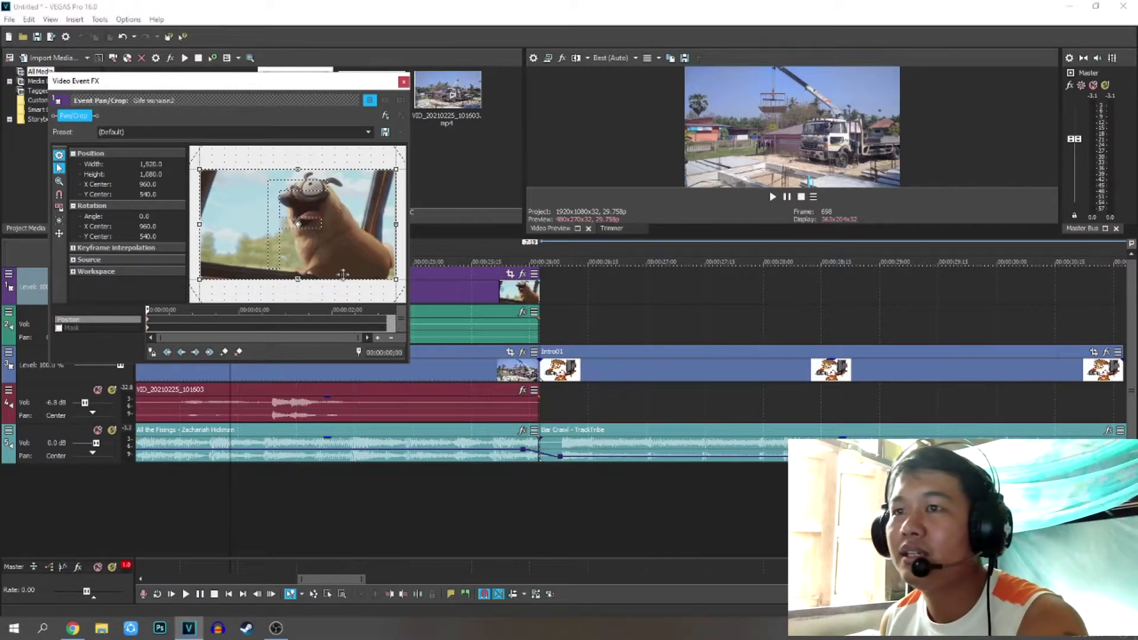
{"action": "scroll", "coordinate": [332, 221], "scroll_direction": "down", "scroll_amount": 4}
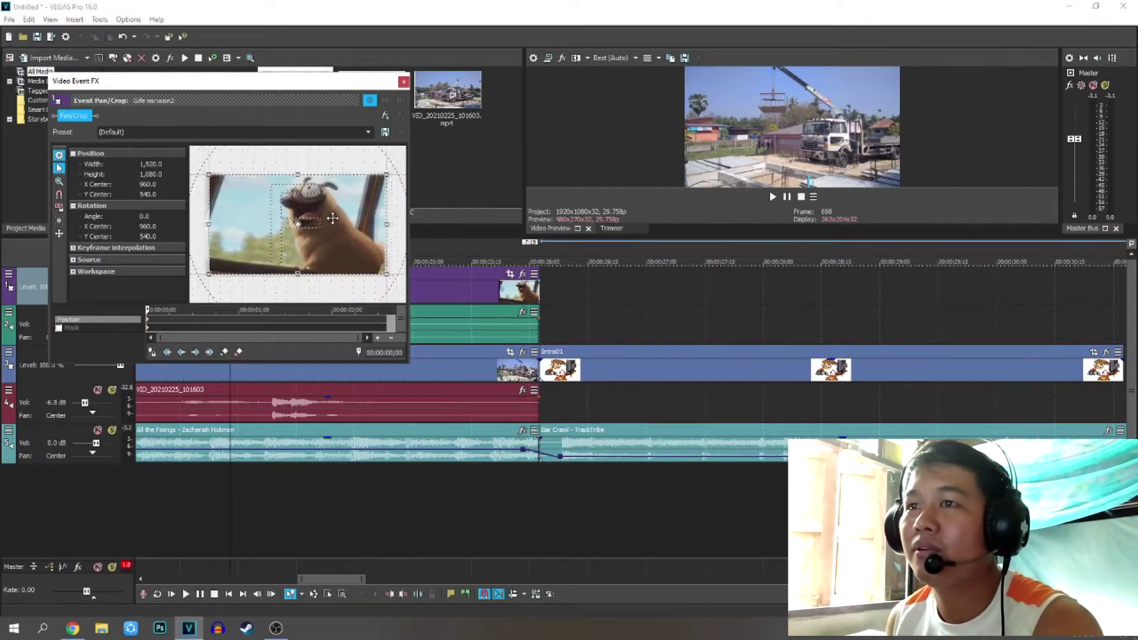
{"action": "left_click", "coordinate": [228, 503]}
{"action": "key", "text": "space"}
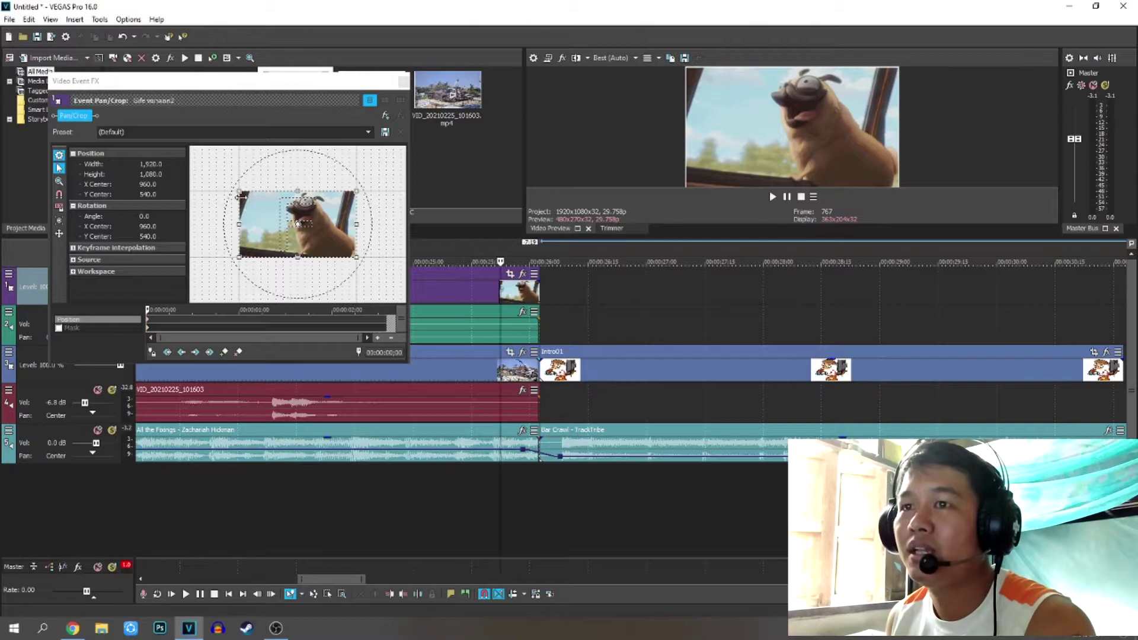
{"action": "left_click_drag", "start_coordinate": [240, 192], "coordinate": [88, 106]}
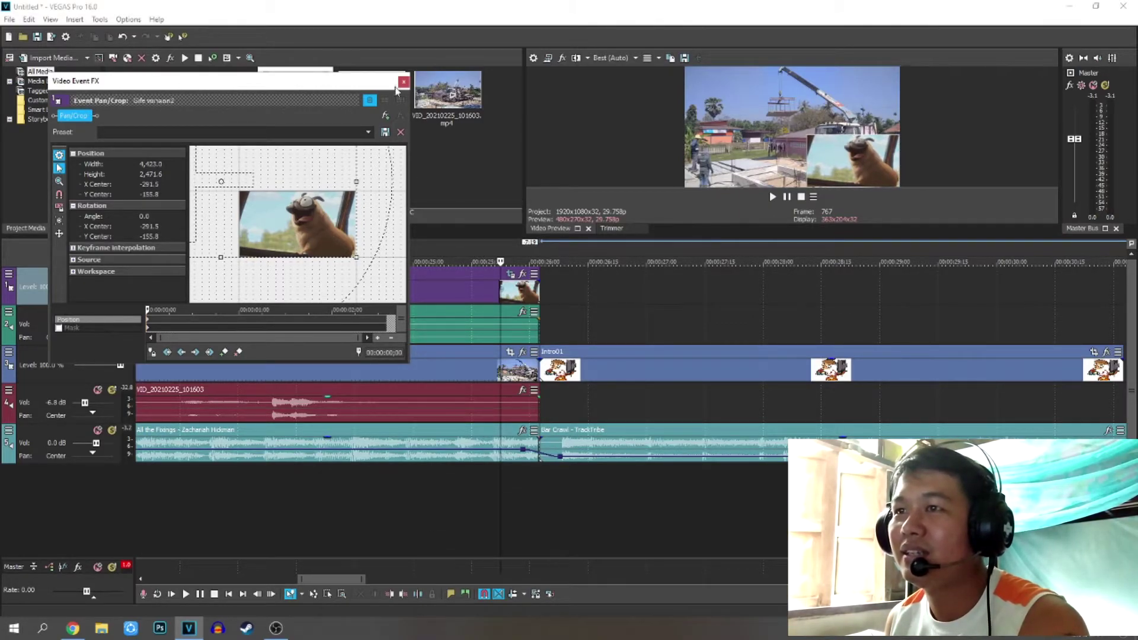
Step: Close the Pan/Crop window and play back the Gife หมาตลก2 section to check the picture-in-picture overlay
{"action": "left_click", "coordinate": [298, 523]}
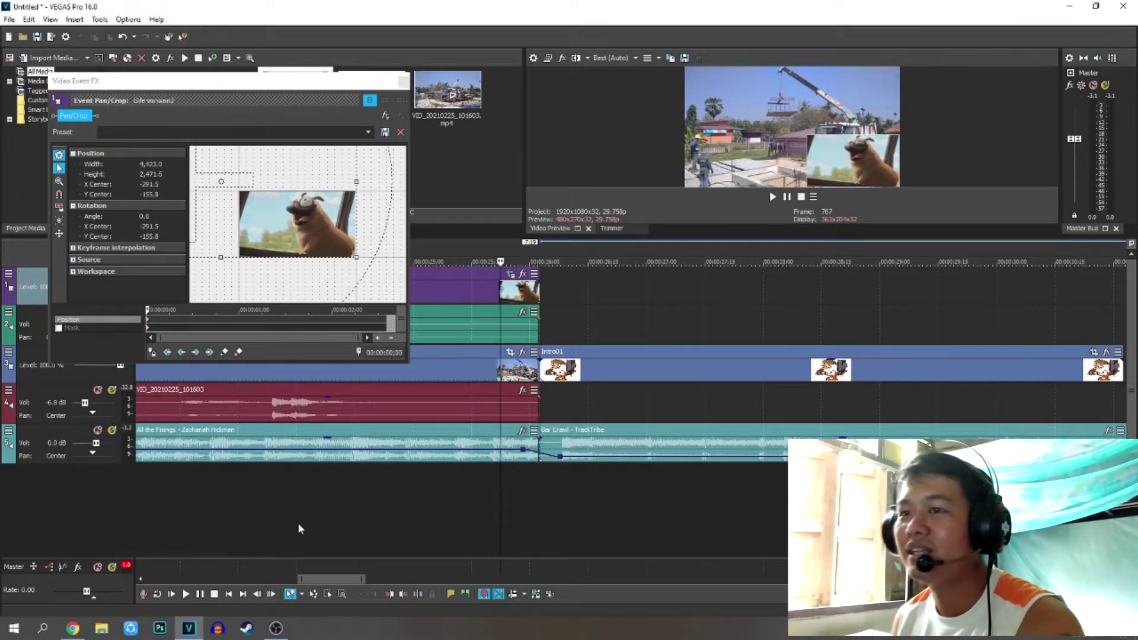
{"action": "key", "text": "space"}
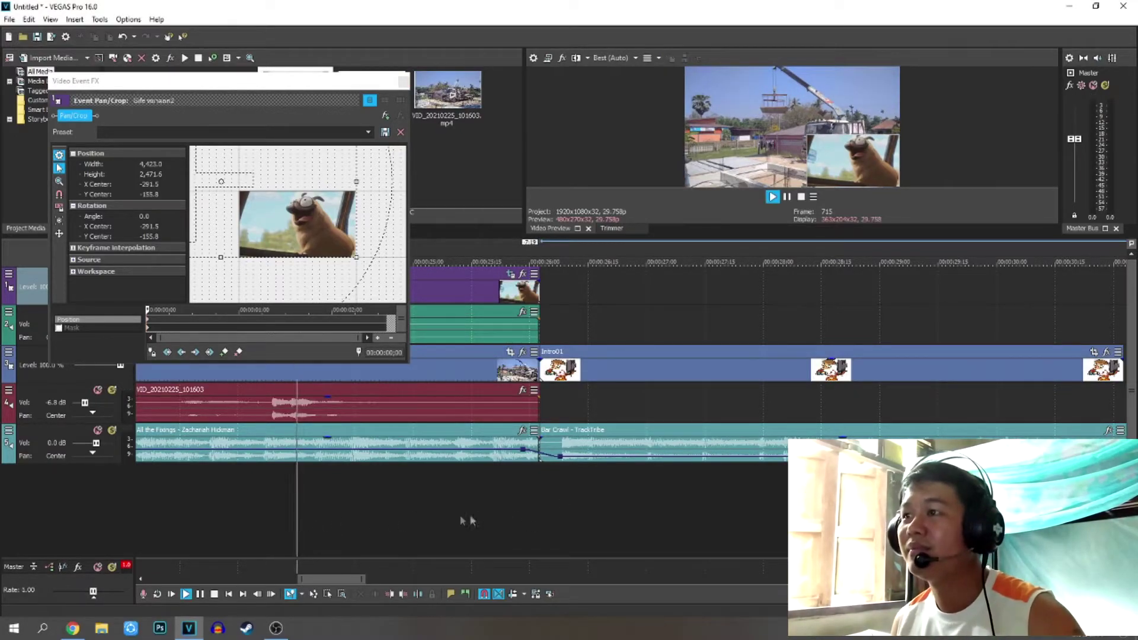
{"action": "key", "text": "Return"}
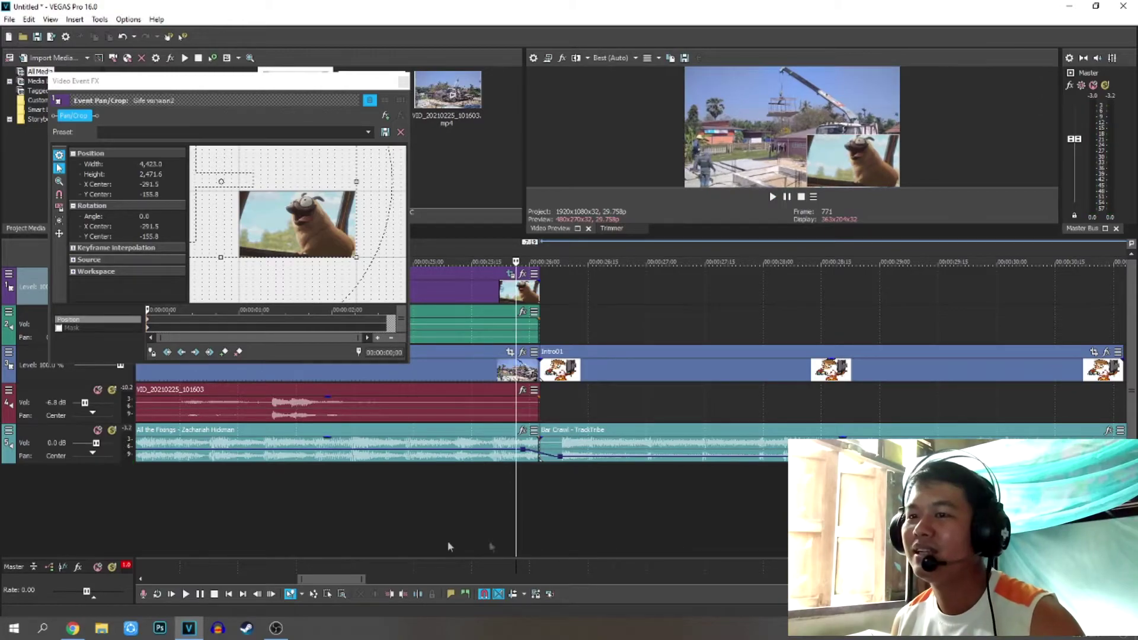
{"action": "left_click", "coordinate": [402, 85]}
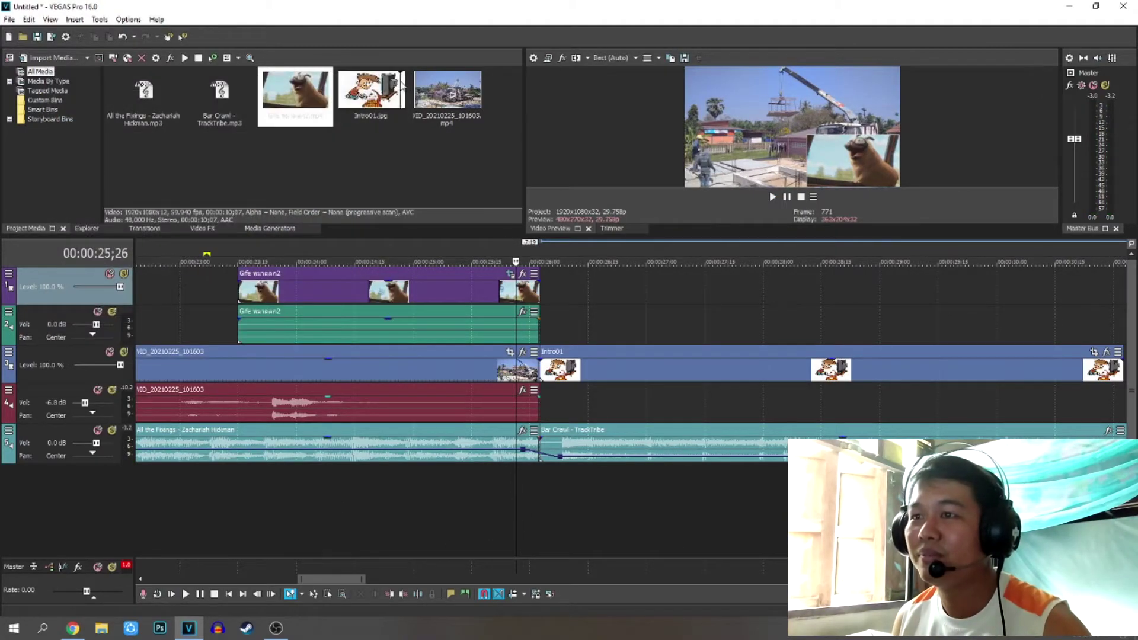
{"action": "left_click", "coordinate": [220, 515]}
{"action": "key", "text": "space"}
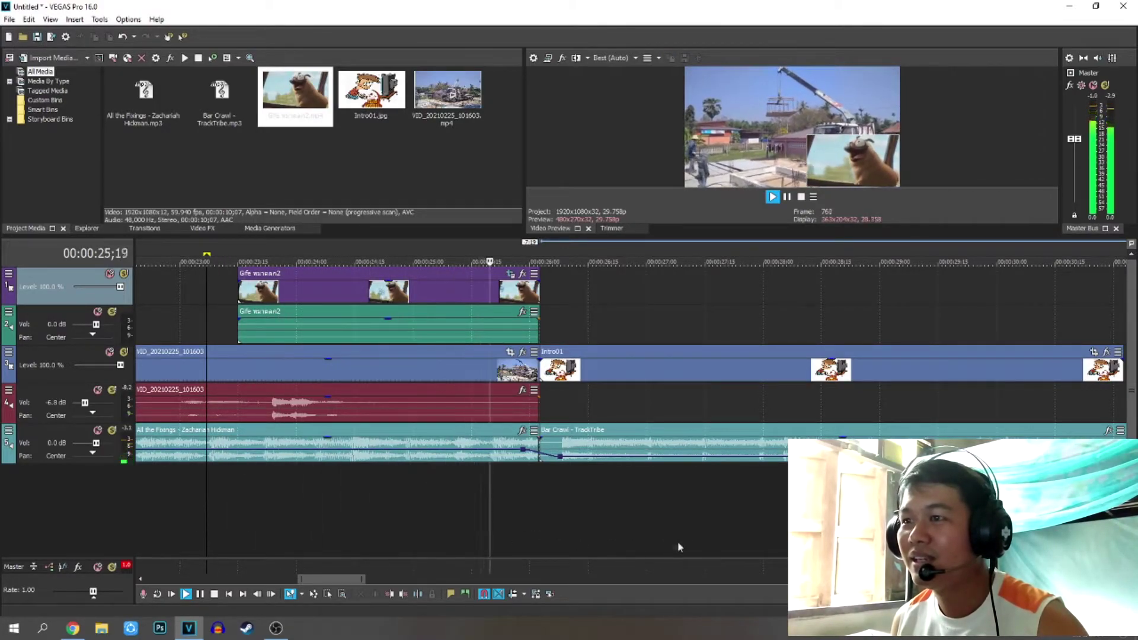
{"action": "key", "text": "space"}
Step: Place the playhead at 00:00:26;02 and insert the Like.Layer 1 image from the PhotoShop Imag folder in Pictures on the top video track
{"action": "left_click_drag", "start_coordinate": [537, 526], "coordinate": [539, 532]}
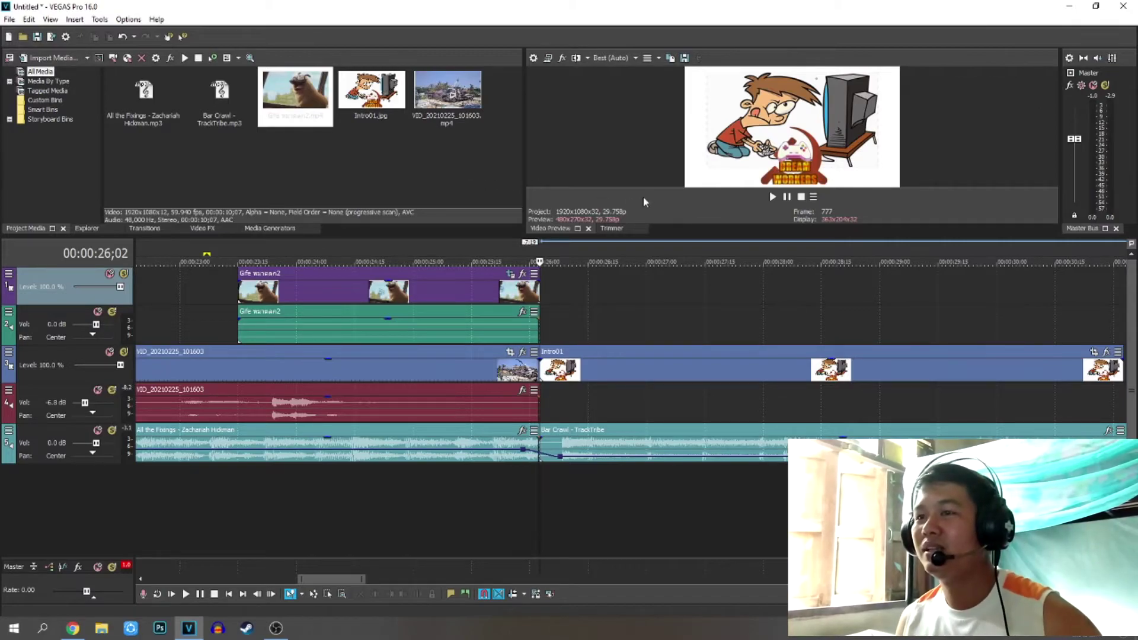
{"action": "double_click", "coordinate": [472, 177]}
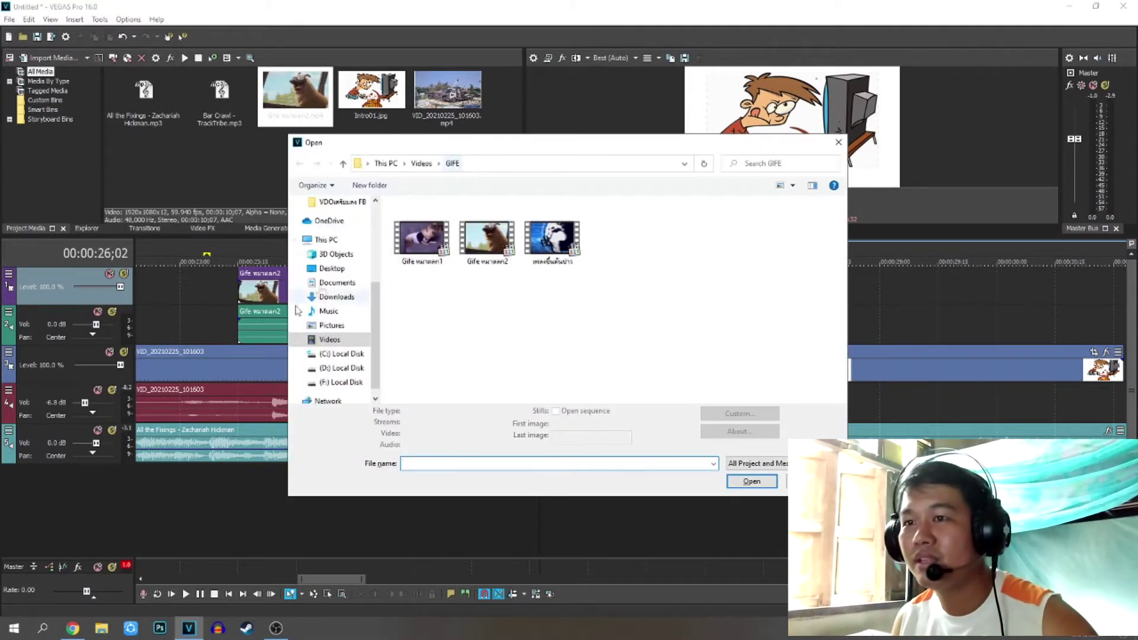
{"action": "left_click", "coordinate": [333, 325]}
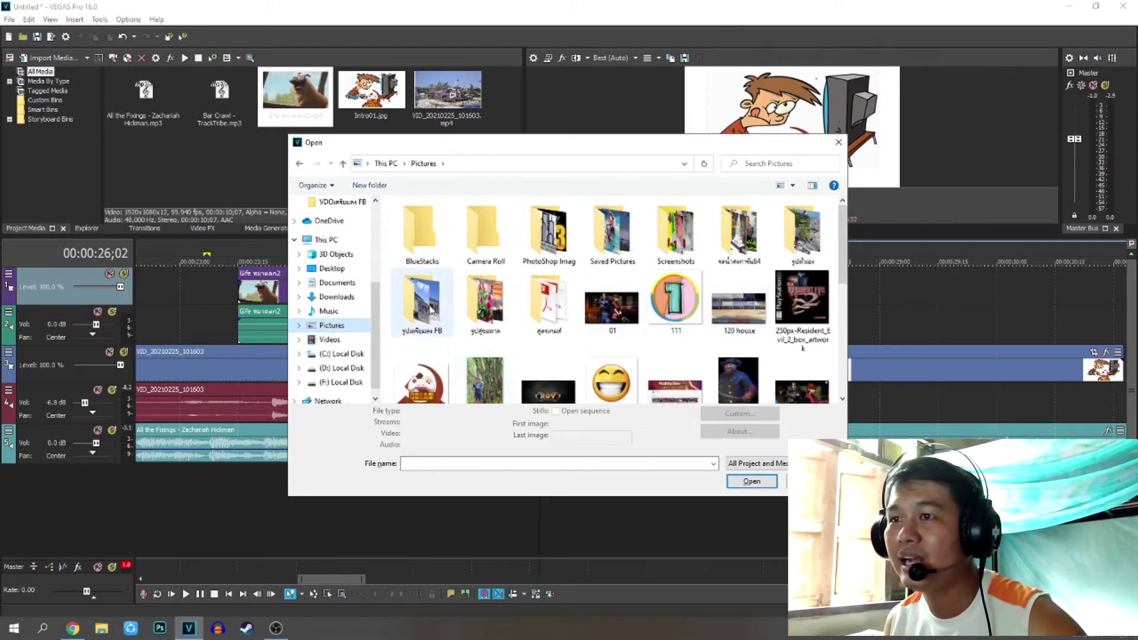
{"action": "double_click", "coordinate": [548, 231]}
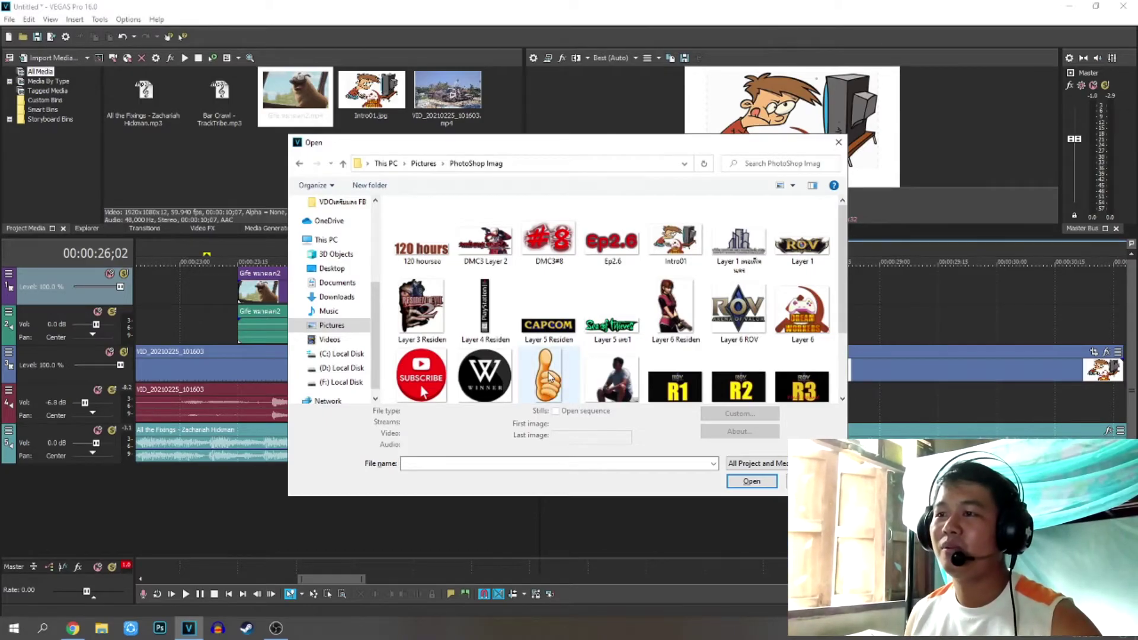
{"action": "left_click", "coordinate": [548, 377]}
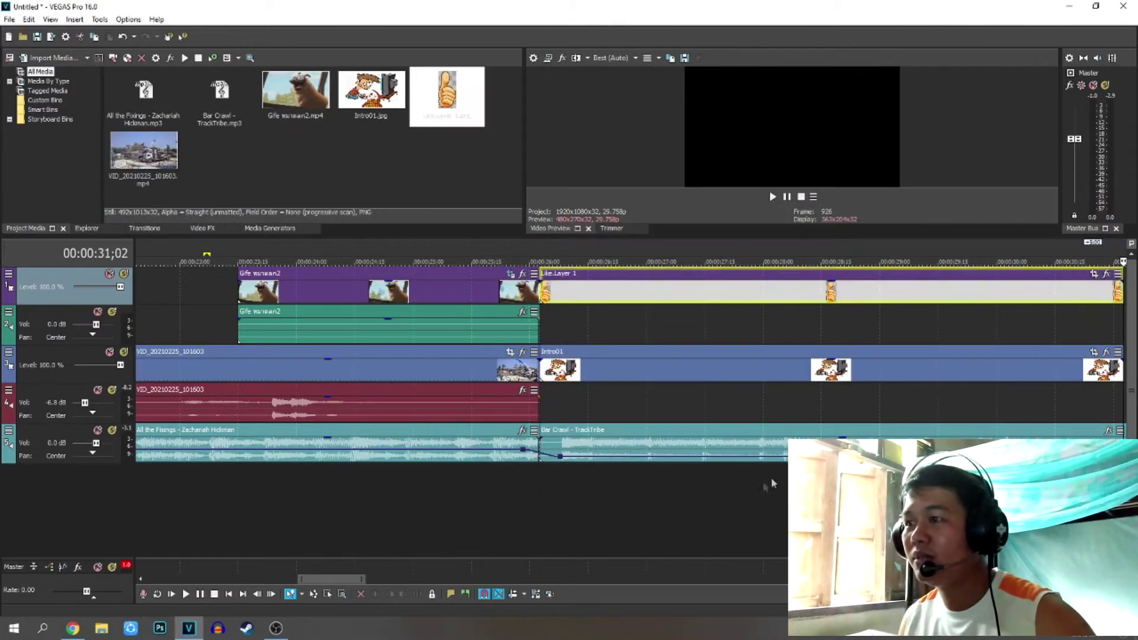
Step: Shrink the Like.Layer 1 image into the frame's lower-right corner with Pan/Crop, enlarging the crop area to about 2,362.7 × 1,783.3
{"action": "mouse_move", "coordinate": [348, 583]}
{"action": "left_mouse_down"}
{"action": "mouse_move", "coordinate": [370, 582]}
{"action": "mouse_move", "coordinate": [358, 582]}
{"action": "left_mouse_up"}
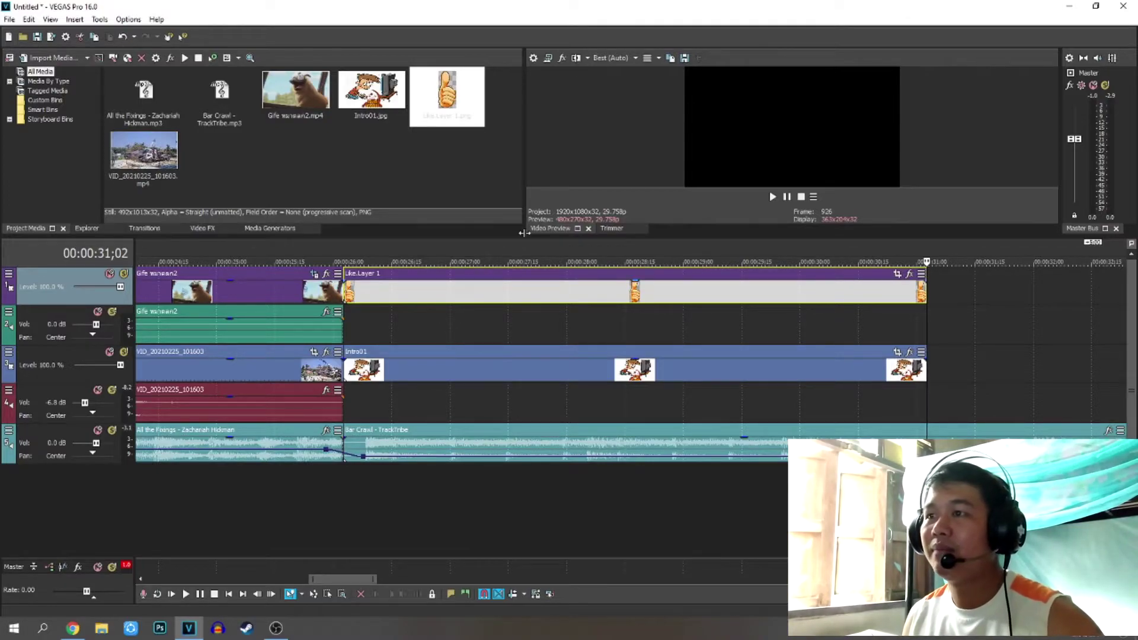
{"action": "left_click", "coordinate": [639, 513]}
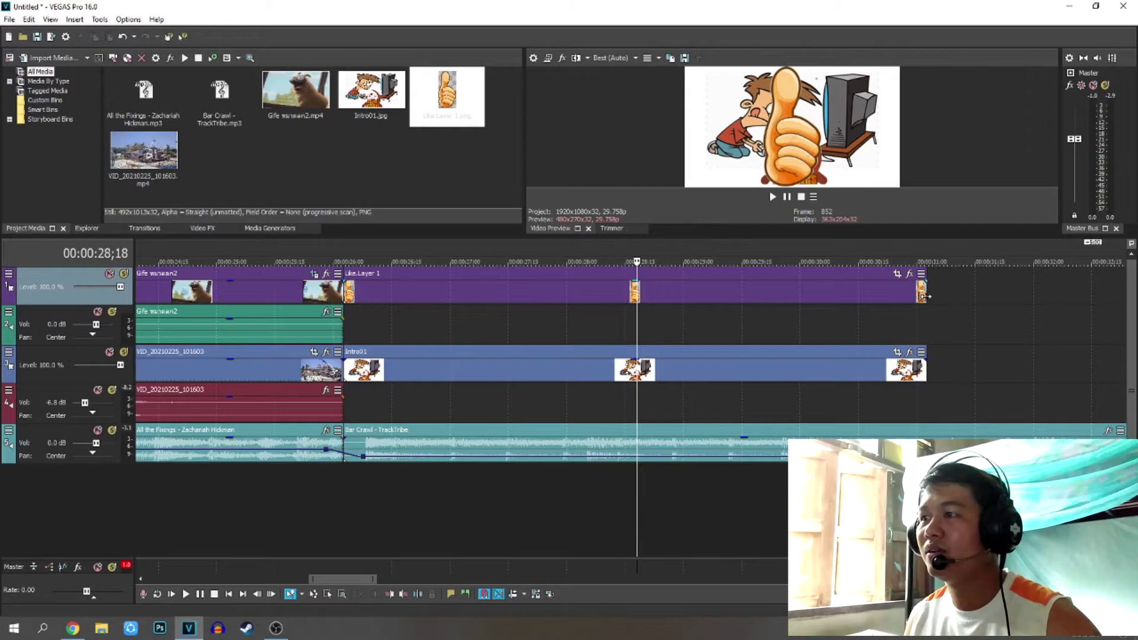
{"action": "left_click", "coordinate": [898, 274]}
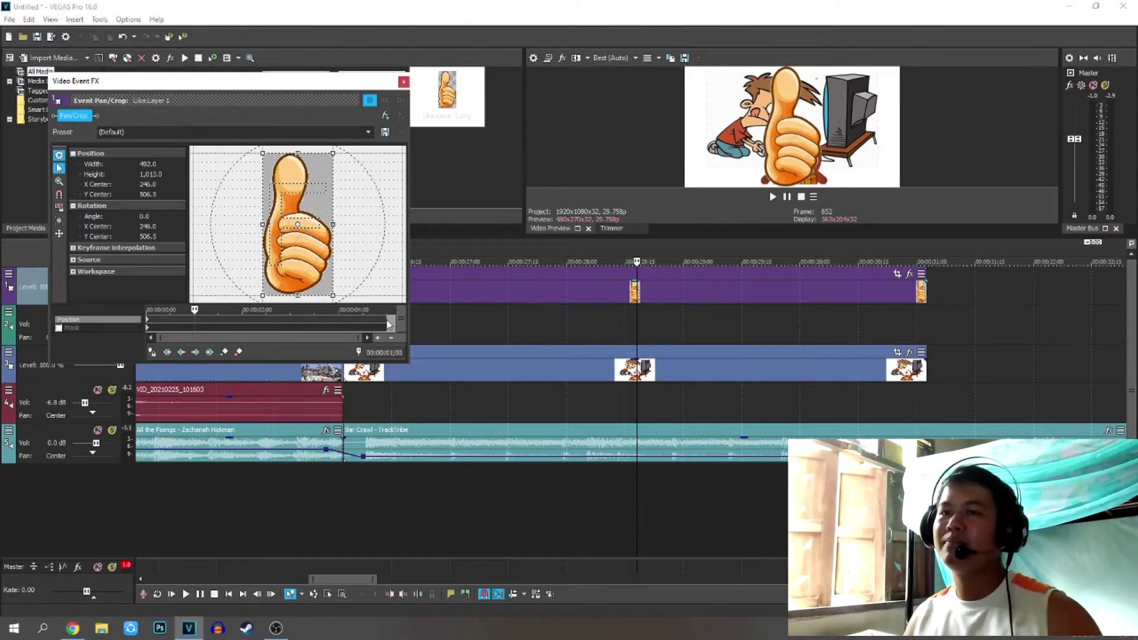
{"action": "left_click", "coordinate": [308, 365]}
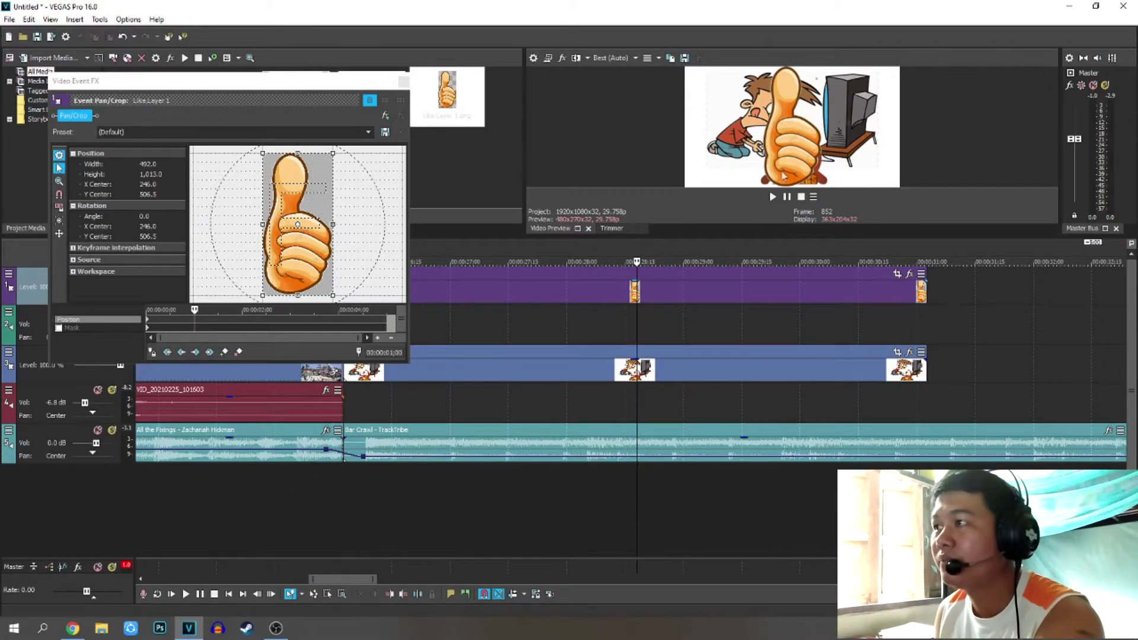
{"action": "scroll", "coordinate": [288, 181], "scroll_direction": "down", "scroll_amount": 5}
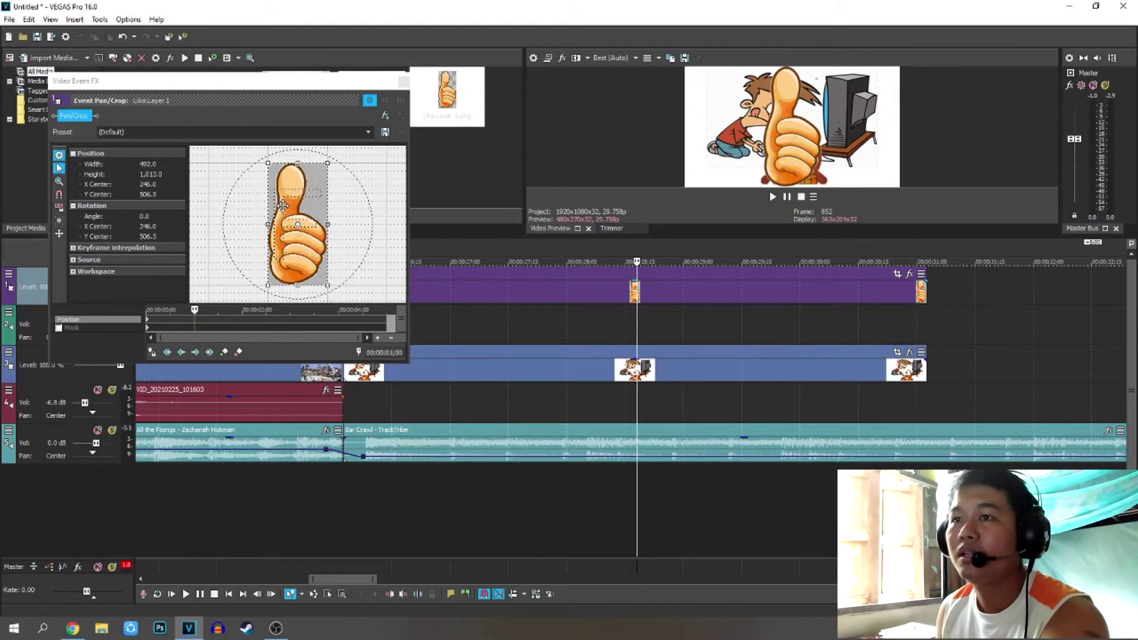
{"action": "scroll", "coordinate": [284, 208], "scroll_direction": "down", "scroll_amount": 4}
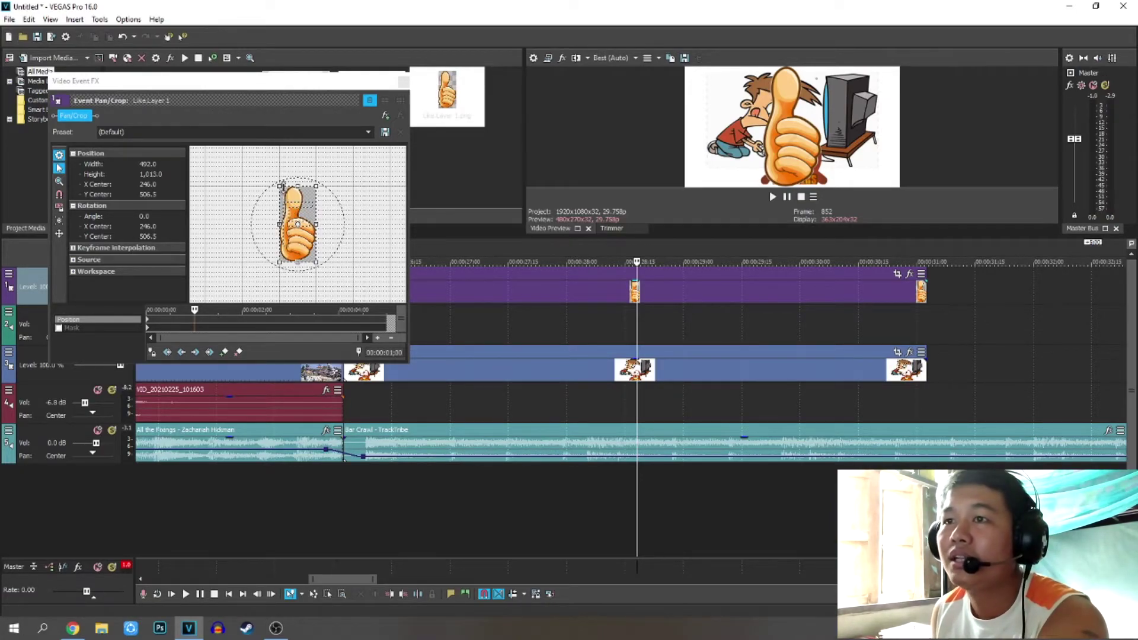
{"action": "left_click", "coordinate": [278, 184]}
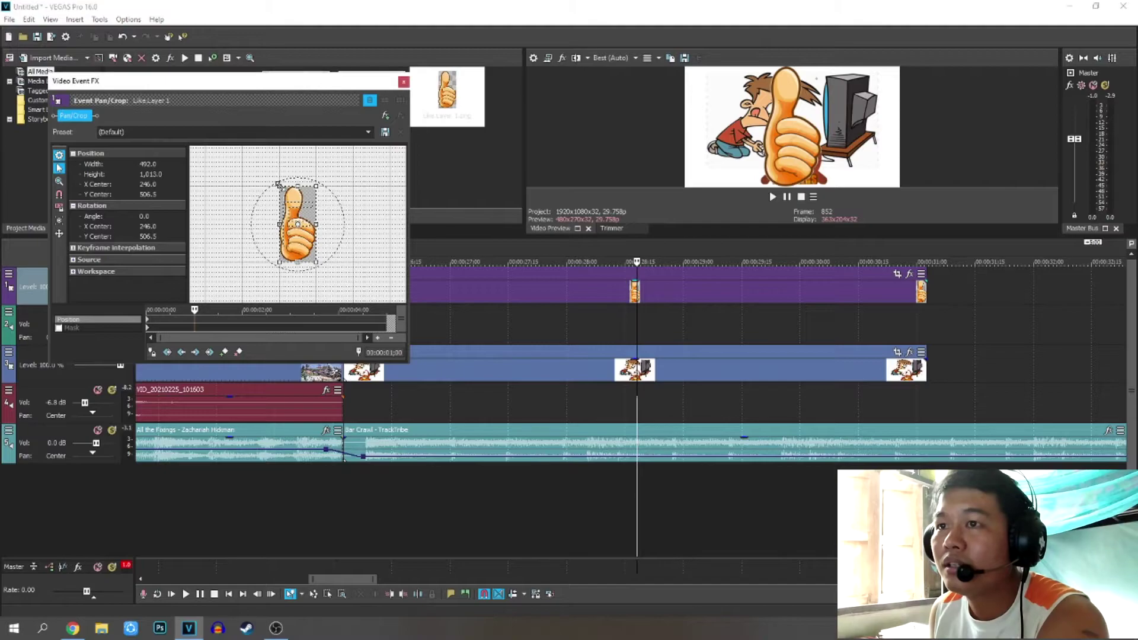
{"action": "left_click_drag", "start_coordinate": [279, 184], "coordinate": [139, 128]}
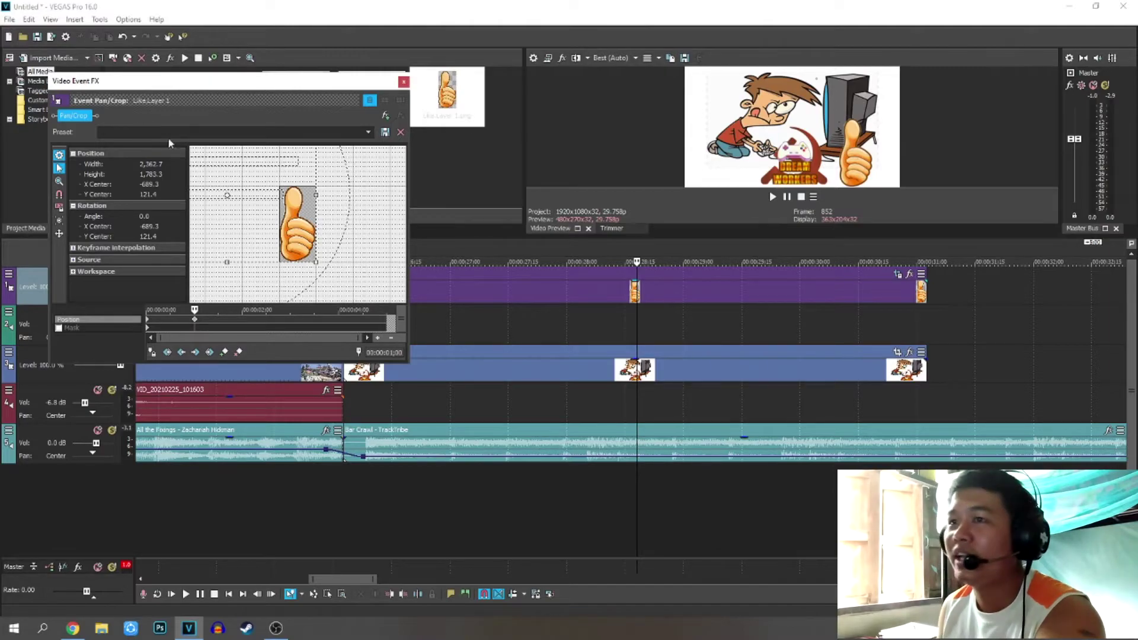
{"action": "left_click", "coordinate": [404, 81]}
Step: Play back the timeline from 00:00:25;28 through the end of the Like.Layer 1 image to check the overlay
{"action": "left_click", "coordinate": [325, 503]}
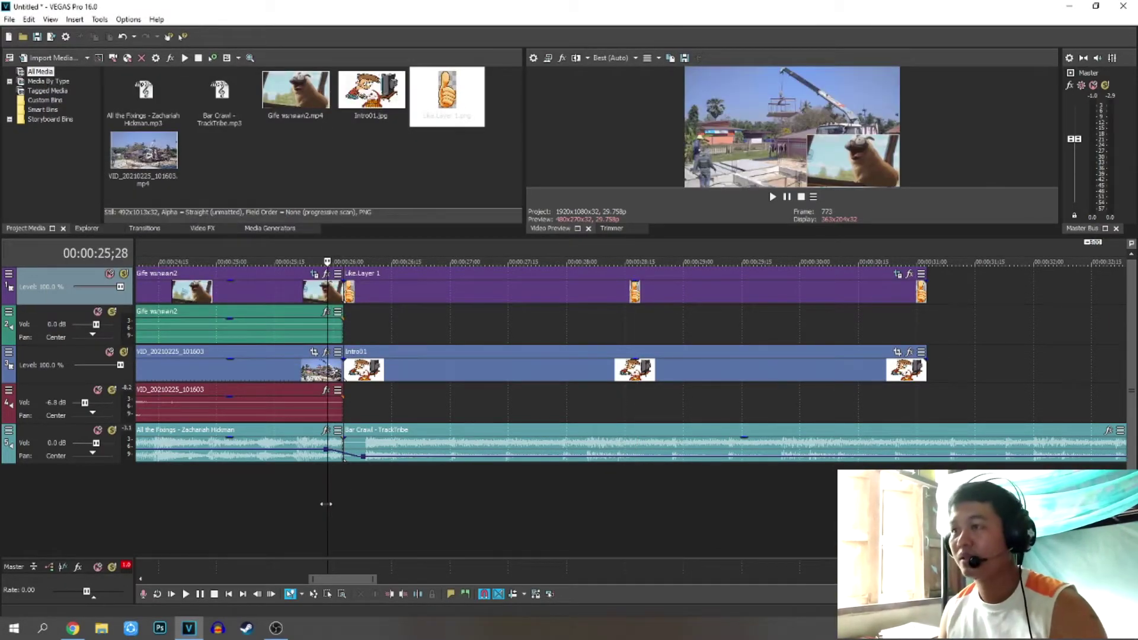
{"action": "key", "text": "space"}
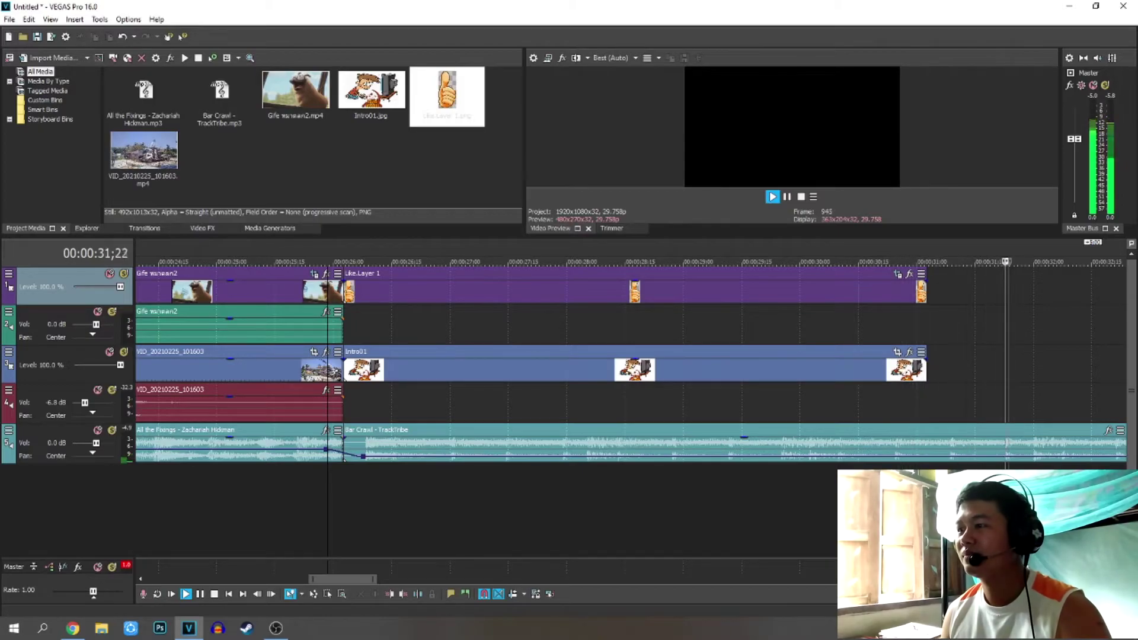
{"action": "key", "text": "space"}
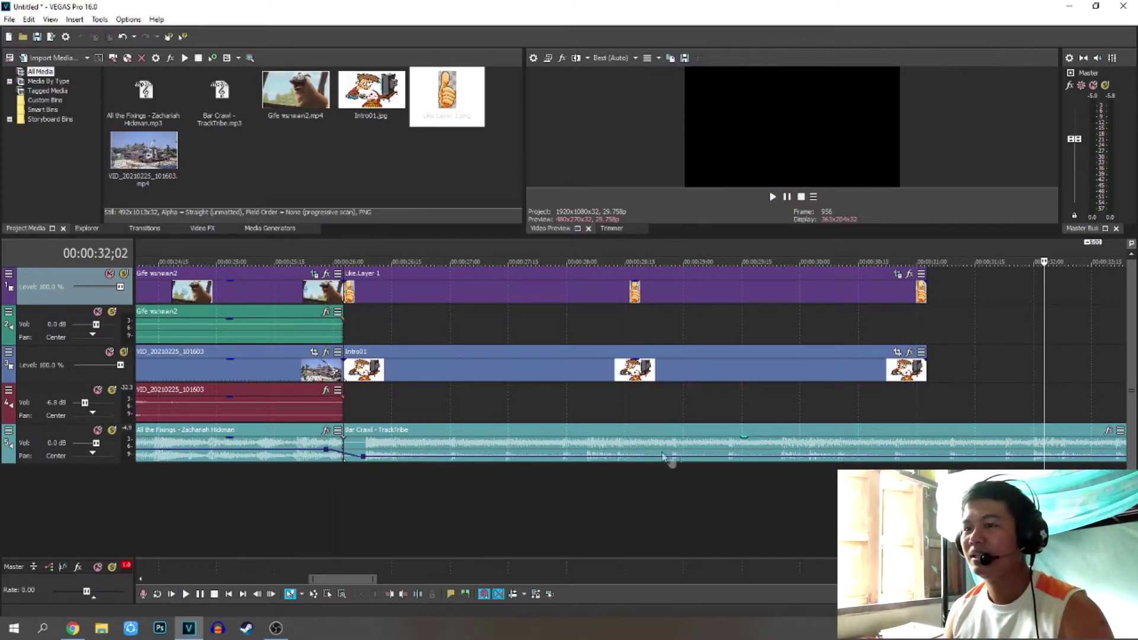
Step: Extend the end of the Intro01 image to about 00:00:34;00 and play back the lengthened section
{"action": "left_click_drag", "start_coordinate": [358, 580], "coordinate": [371, 580]}
{"action": "left_click_drag", "start_coordinate": [689, 373], "coordinate": [1029, 383]}
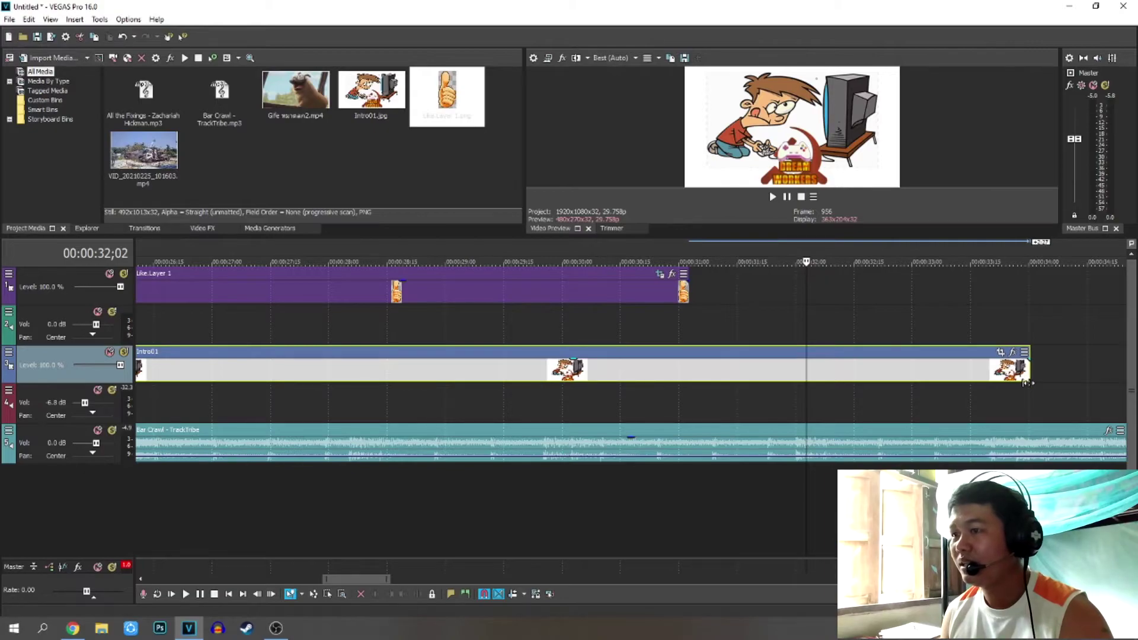
{"action": "left_click", "coordinate": [635, 546]}
{"action": "key", "text": "space"}
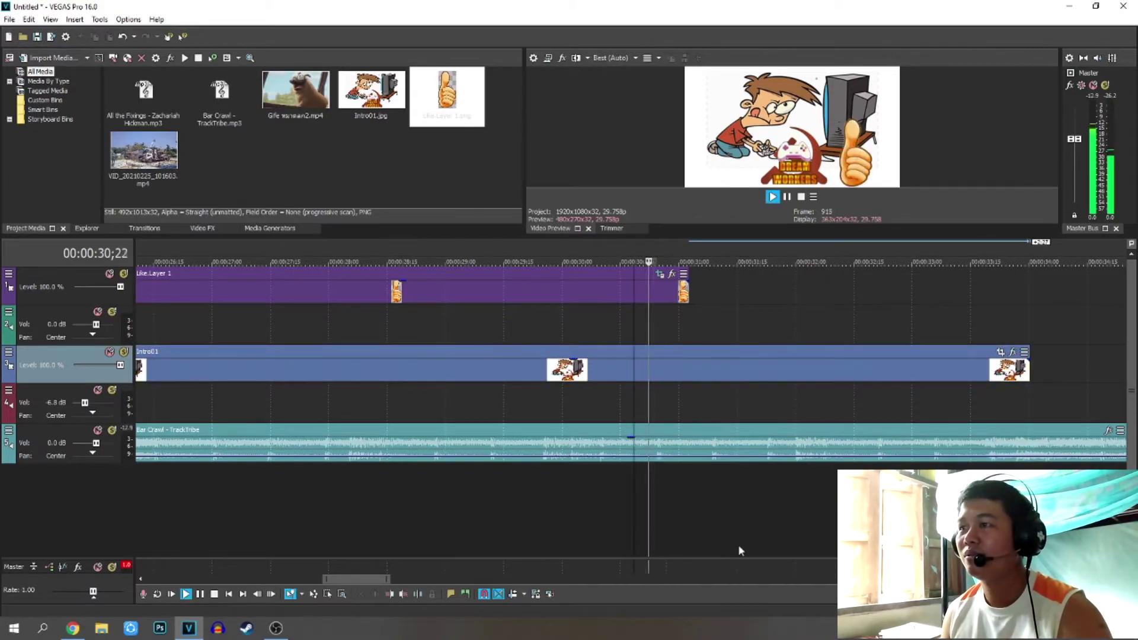
{"action": "key", "text": "Return"}
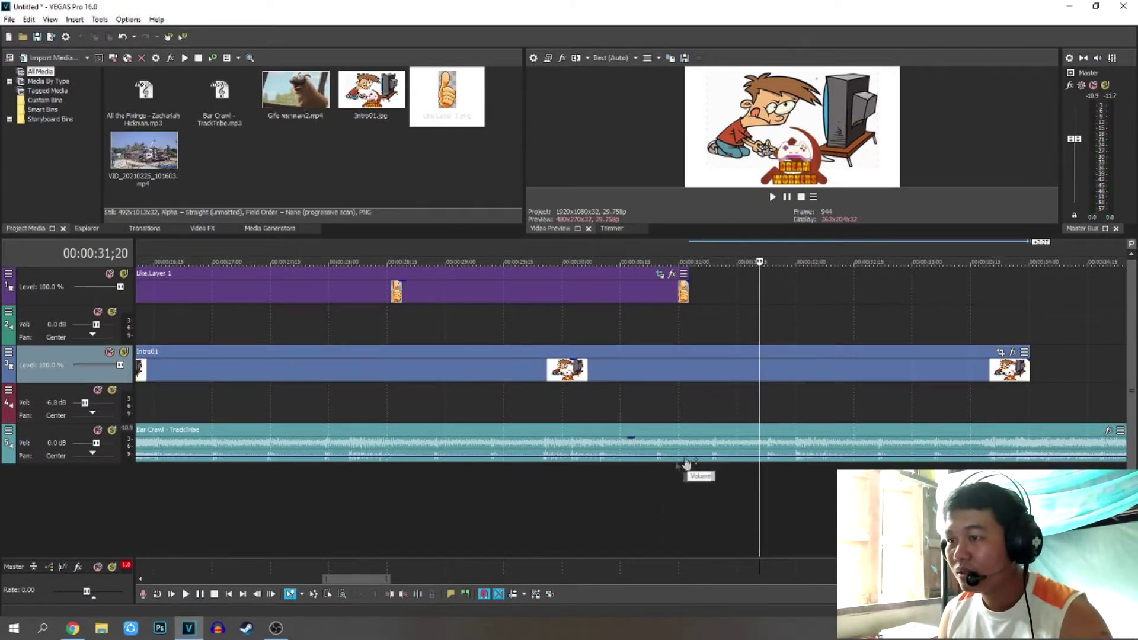
Step: Add two volume envelope points to the Bar Crawl music near 00:00:29;12 and 00:00:29;25, and raise the volume after the second point
{"action": "right_click", "coordinate": [545, 460]}
{"action": "left_click", "coordinate": [578, 470]}
{"action": "right_click", "coordinate": [495, 459]}
{"action": "left_click", "coordinate": [532, 469]}
{"action": "left_click_drag", "start_coordinate": [591, 460], "coordinate": [605, 440]}
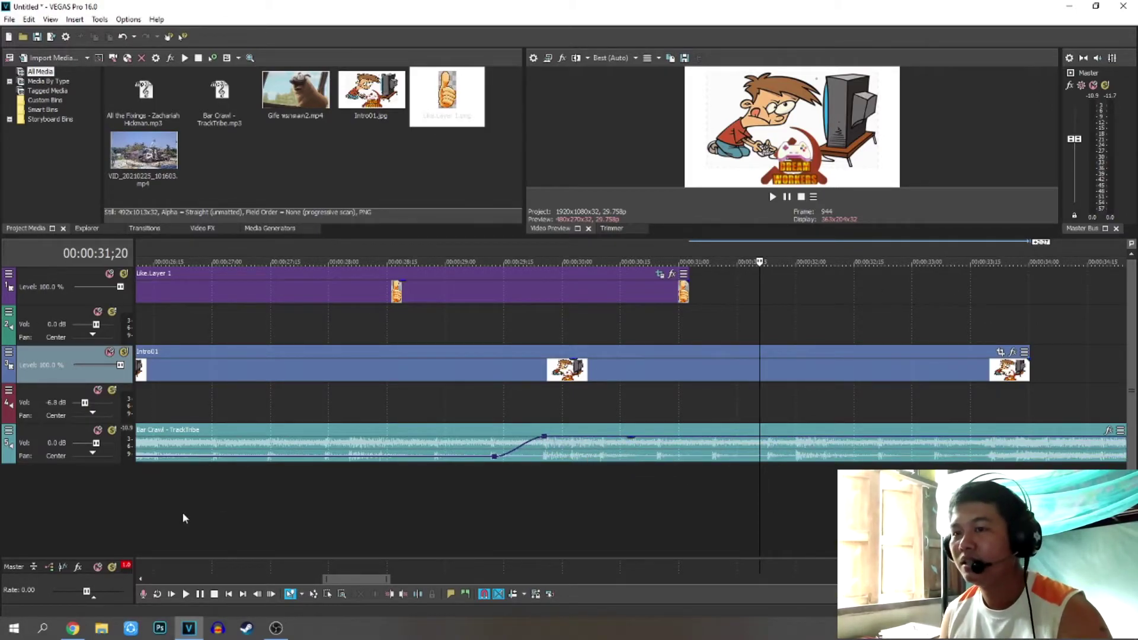
Step: Add an empty video track above the others and move the Like.Layer 1 image straight up onto it
{"action": "left_click_drag", "start_coordinate": [366, 584], "coordinate": [344, 592]}
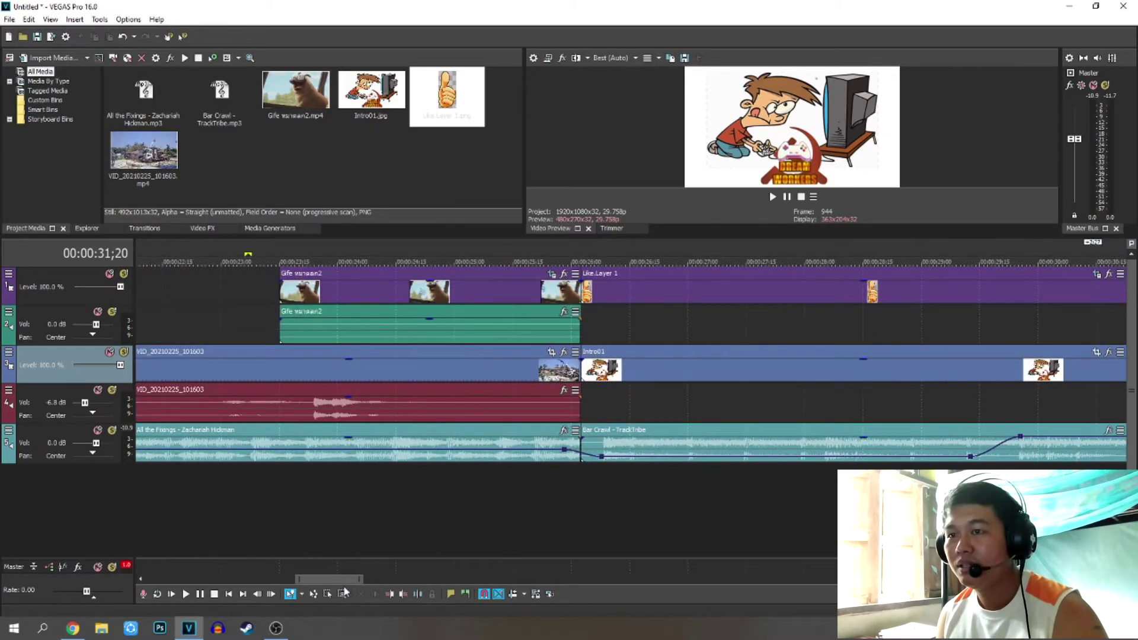
{"action": "right_click", "coordinate": [90, 505]}
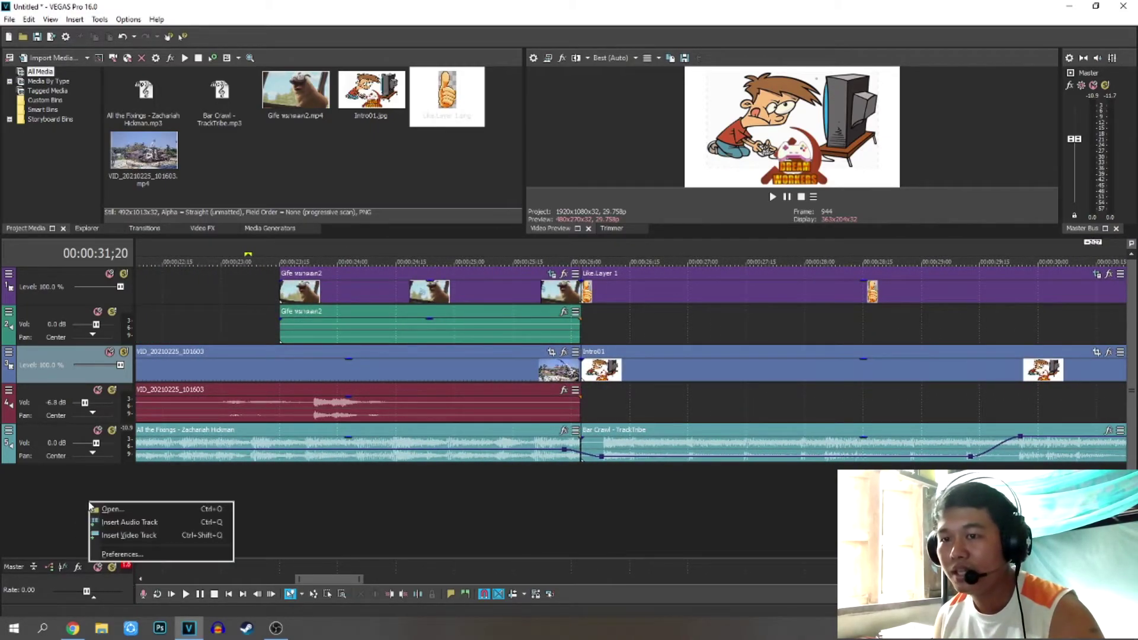
{"action": "left_click", "coordinate": [150, 538]}
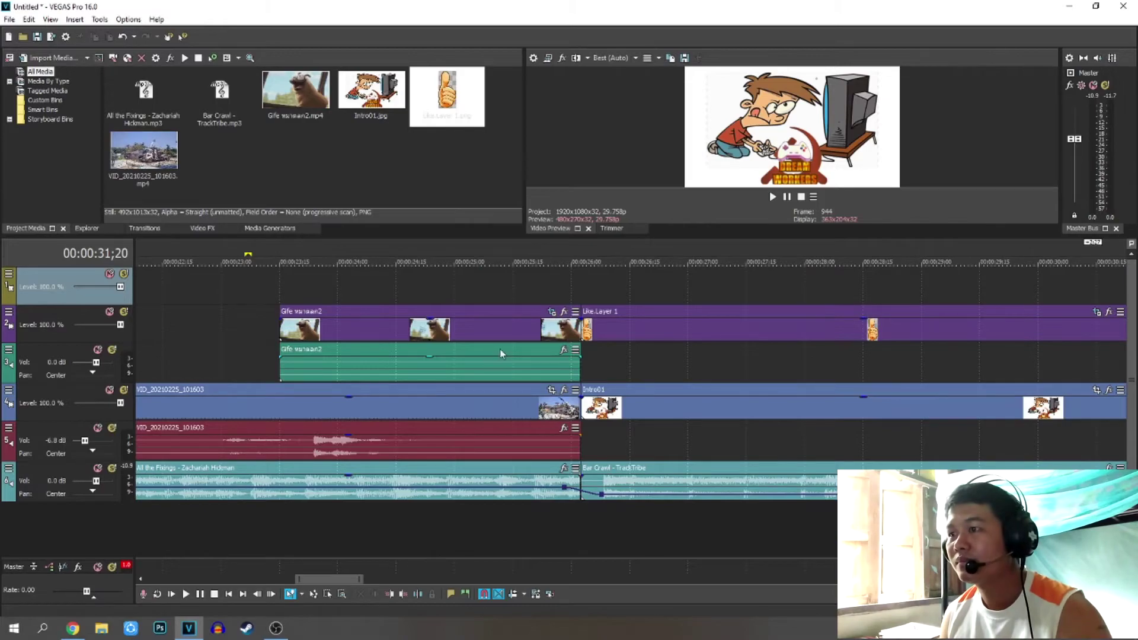
{"action": "left_click_drag", "start_coordinate": [632, 332], "coordinate": [632, 298]}
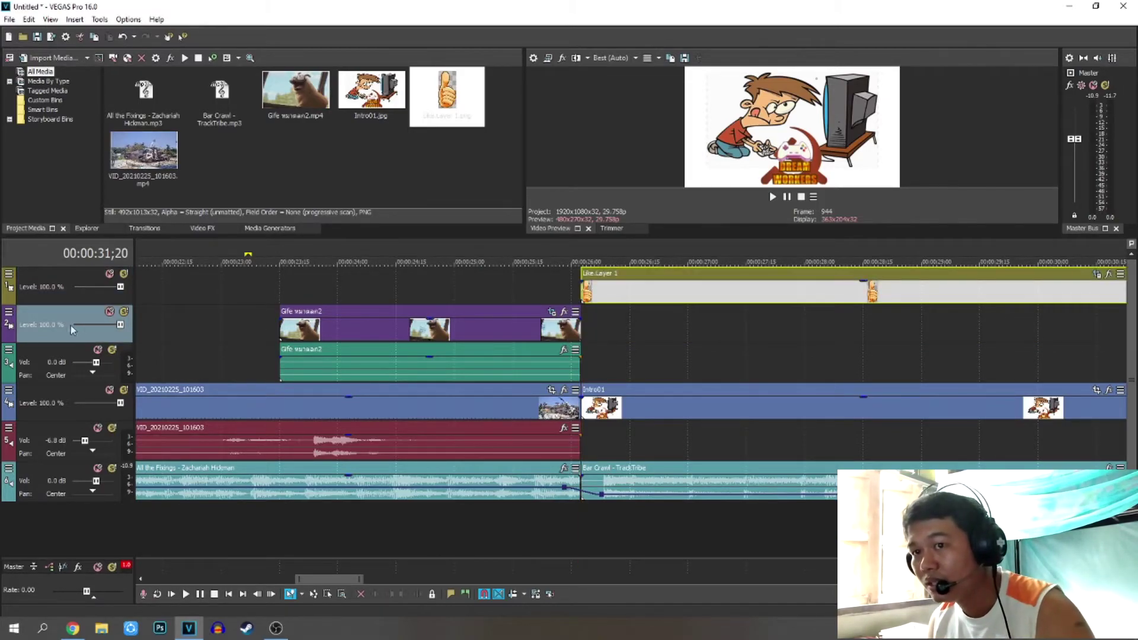
Step: Insert the Layer 7 subscribe image from PhotoShop Imag on the second track and move it directly beneath Like.Layer 1, starting at 00:00:26;02
{"action": "left_click", "coordinate": [373, 168]}
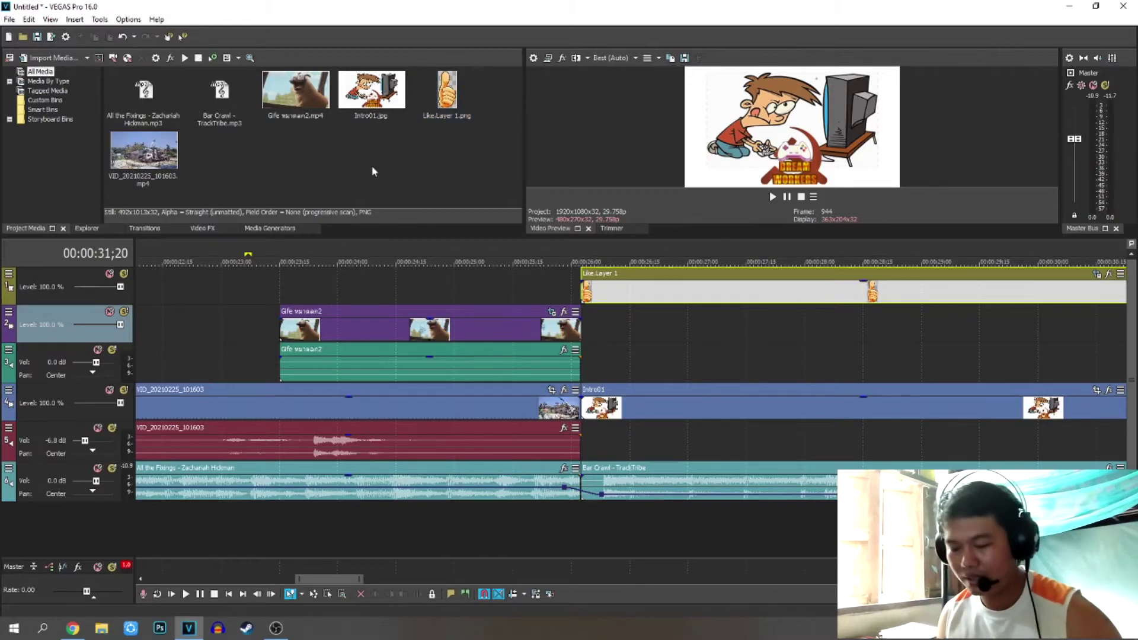
{"action": "double_click", "coordinate": [372, 165]}
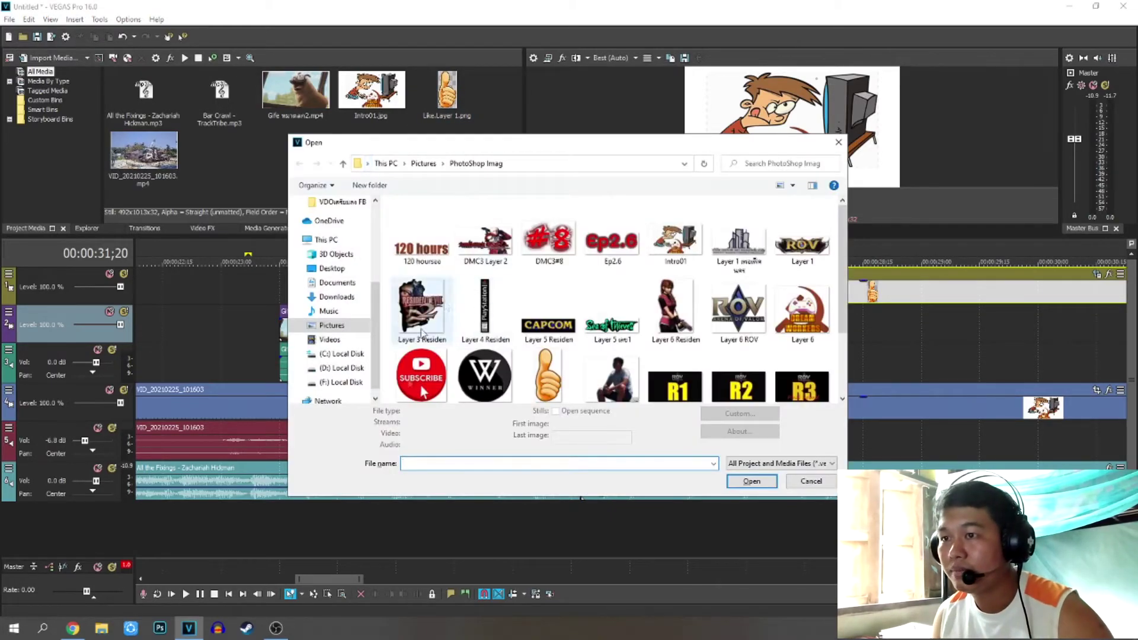
{"action": "left_click", "coordinate": [421, 373]}
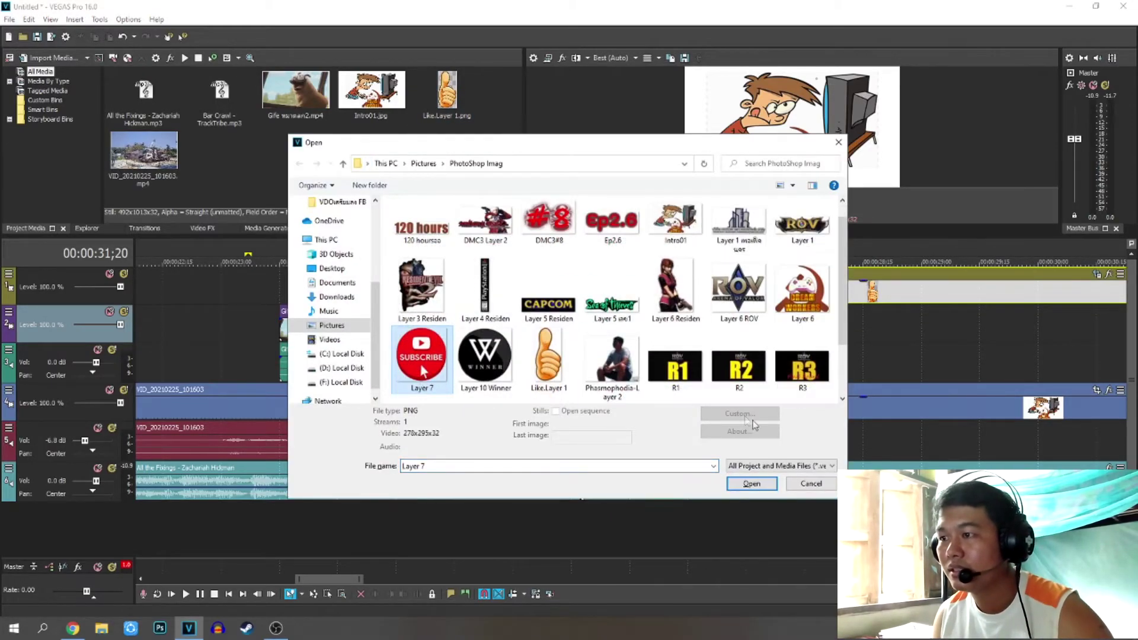
{"action": "left_click", "coordinate": [751, 483]}
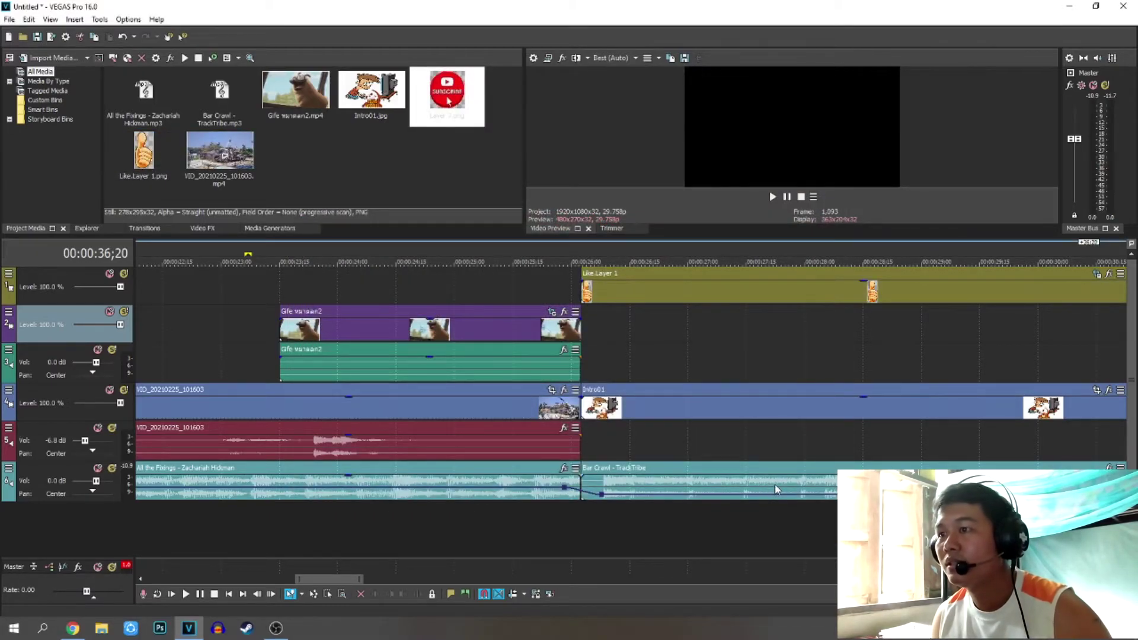
{"action": "left_click_drag", "start_coordinate": [329, 581], "coordinate": [361, 584]}
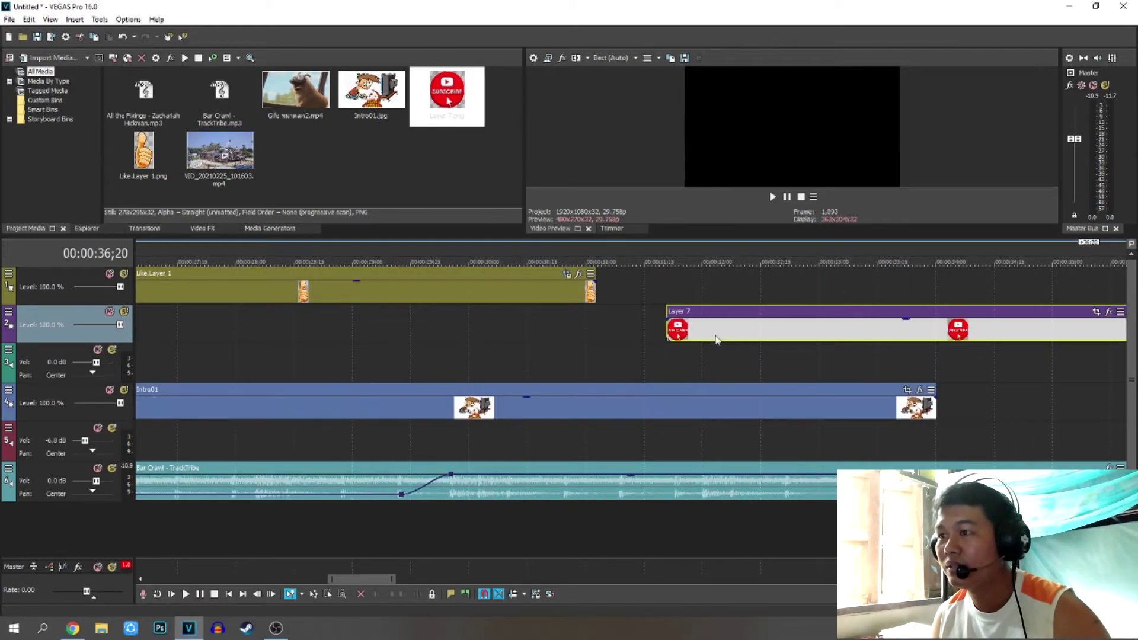
{"action": "left_click_drag", "start_coordinate": [724, 320], "coordinate": [527, 336]}
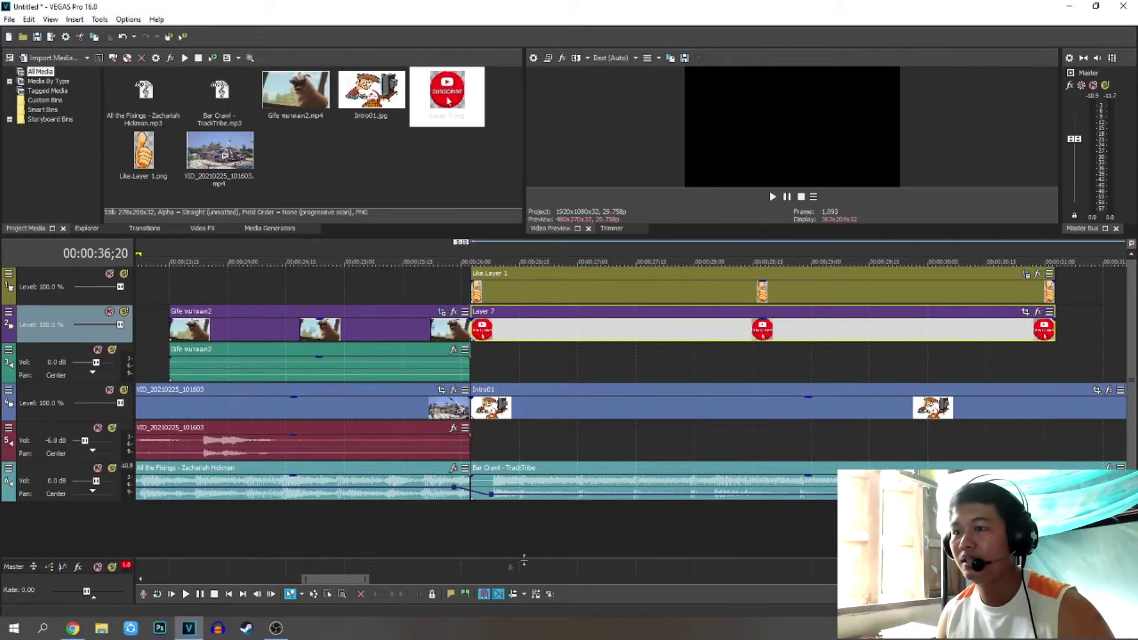
Step: Shrink and lower the Layer 7 subscribe graphic with Pan/Crop, framing it about 287 wide by 558 high, centred near X 134, Y 16
{"action": "left_click", "coordinate": [481, 539]}
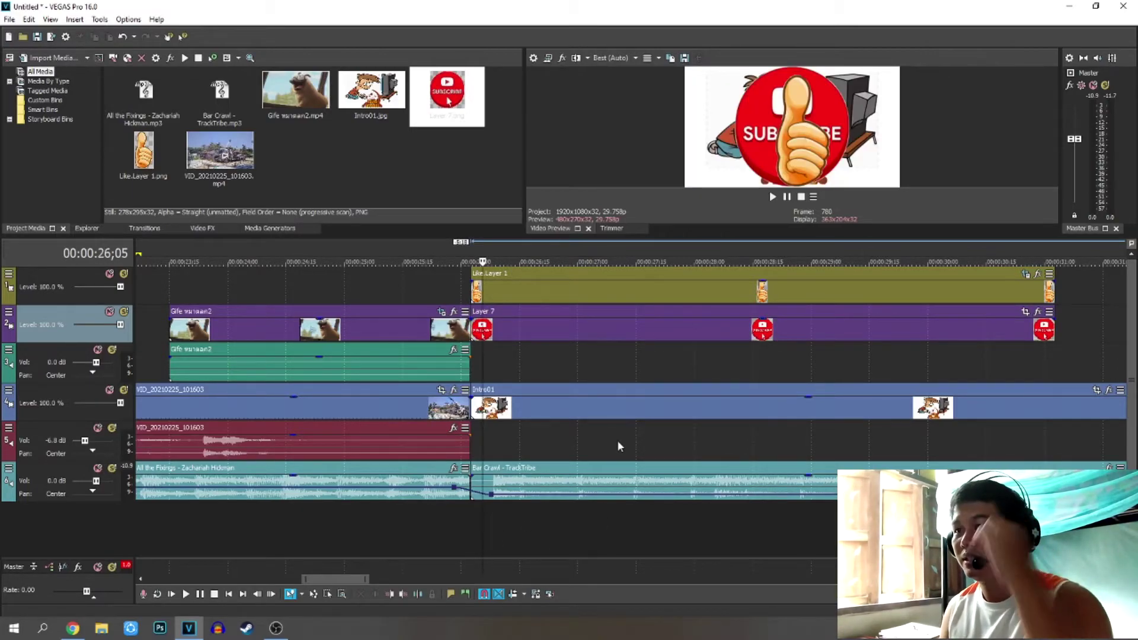
{"action": "left_click", "coordinate": [1025, 312]}
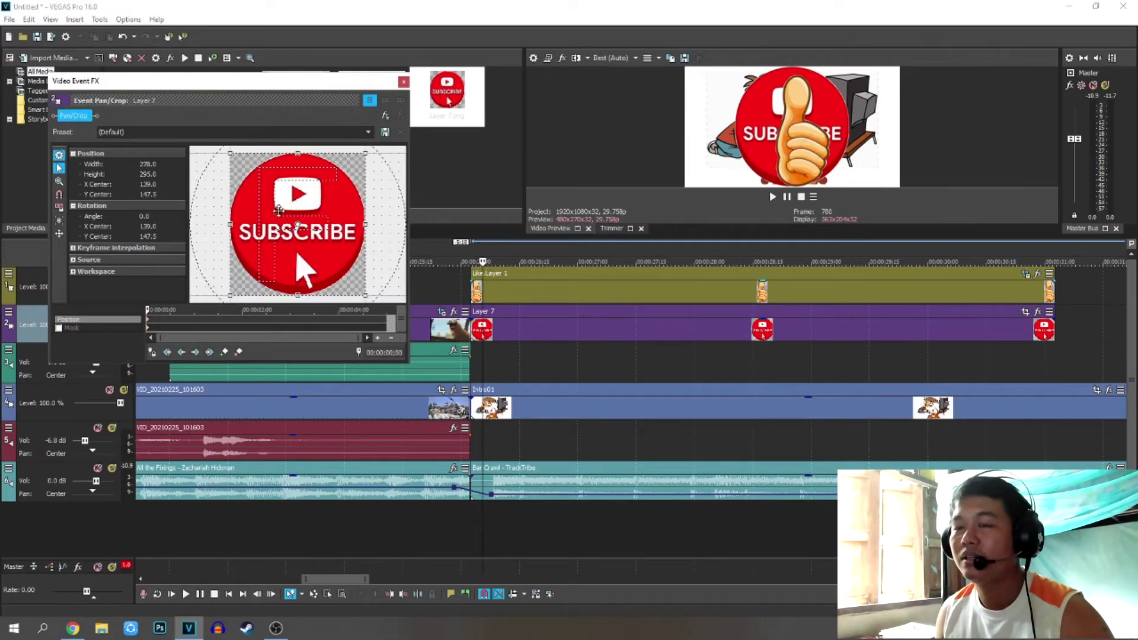
{"action": "scroll", "coordinate": [283, 208], "scroll_direction": "down", "scroll_amount": 3}
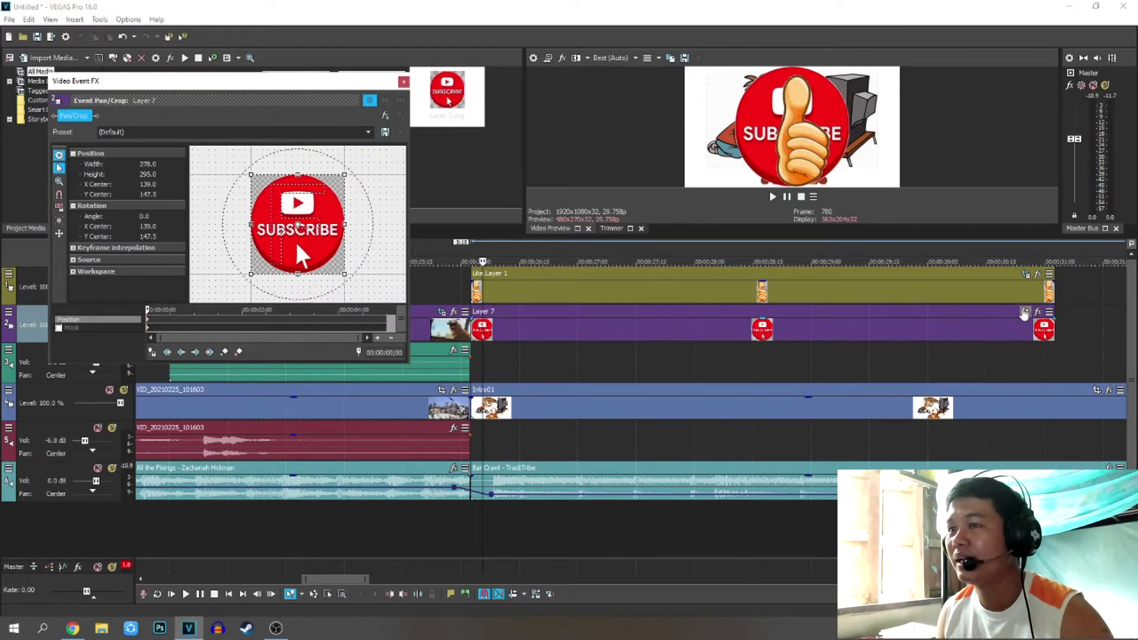
{"action": "scroll", "coordinate": [347, 221], "scroll_direction": "down", "scroll_amount": 4}
{"action": "scroll", "coordinate": [285, 205], "scroll_direction": "up", "scroll_amount": 2}
{"action": "left_click_drag", "start_coordinate": [271, 196], "coordinate": [259, 142]}
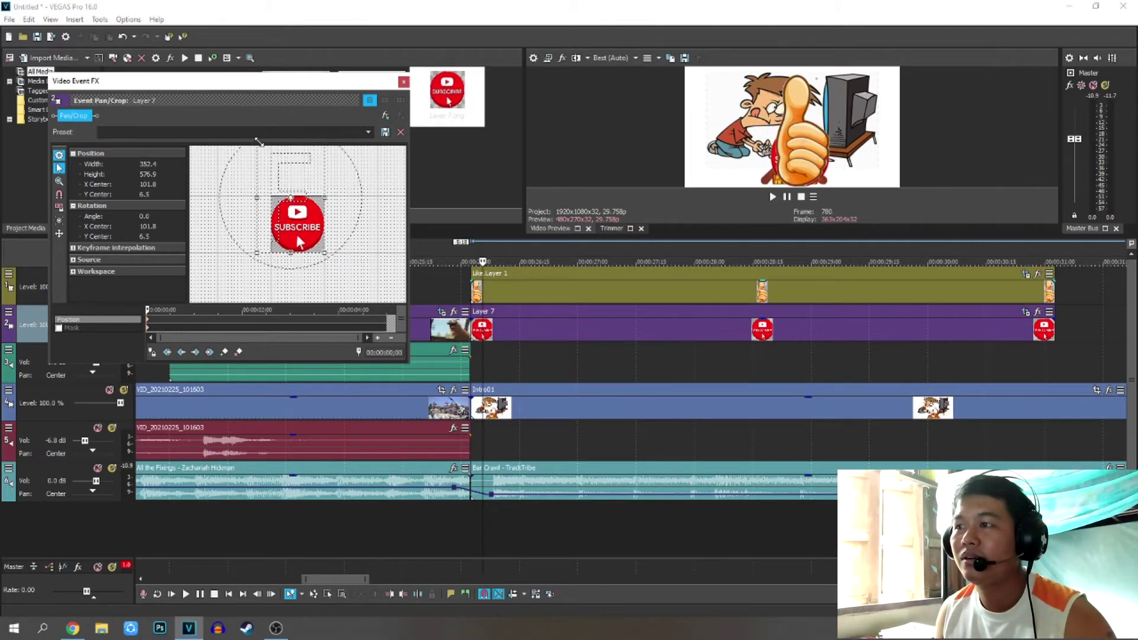
{"action": "left_click_drag", "start_coordinate": [258, 142], "coordinate": [270, 145]}
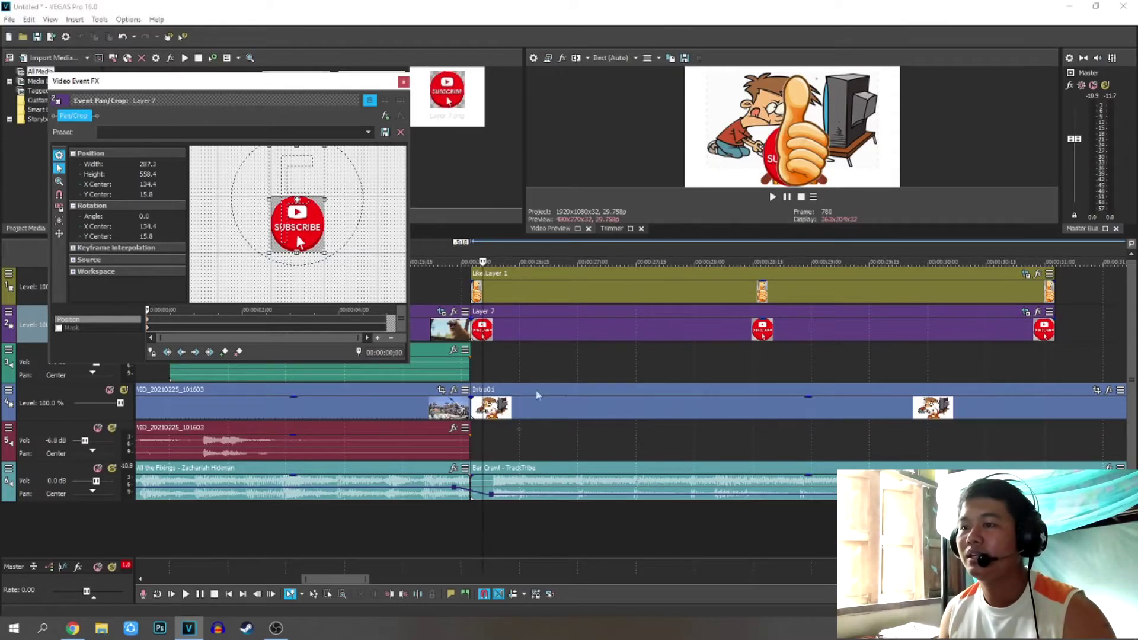
{"action": "left_click", "coordinate": [403, 84]}
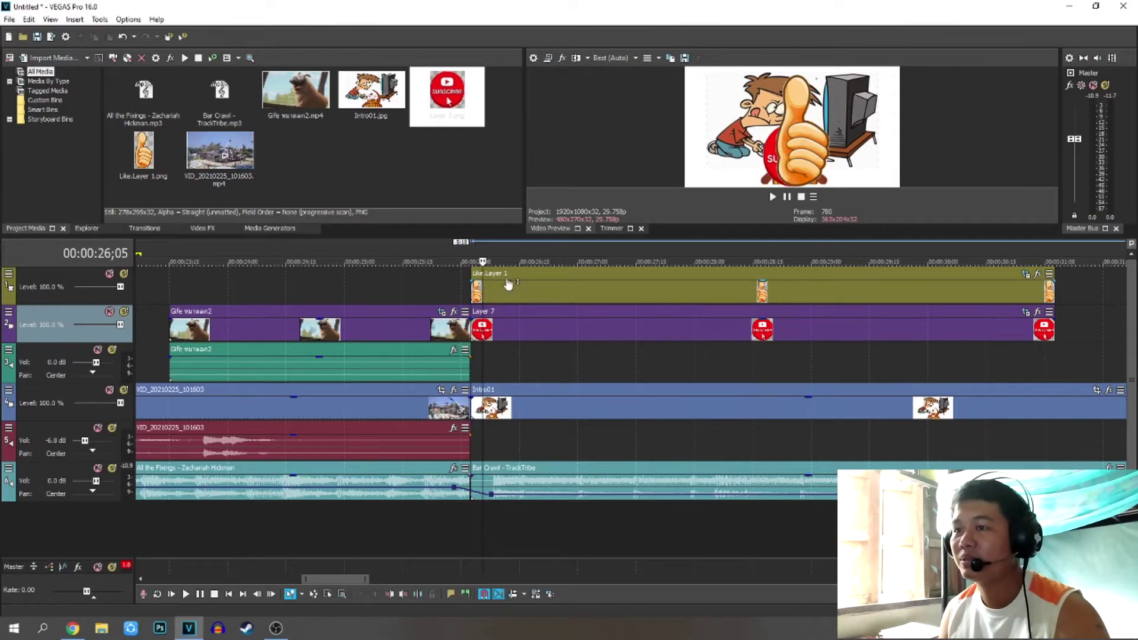
Step: Split the Bar Crawl music at 00:00:34;23, delete the part after it, and extend the Intro01 image to the same end point
{"action": "left_click", "coordinate": [451, 533]}
{"action": "key", "text": "space"}
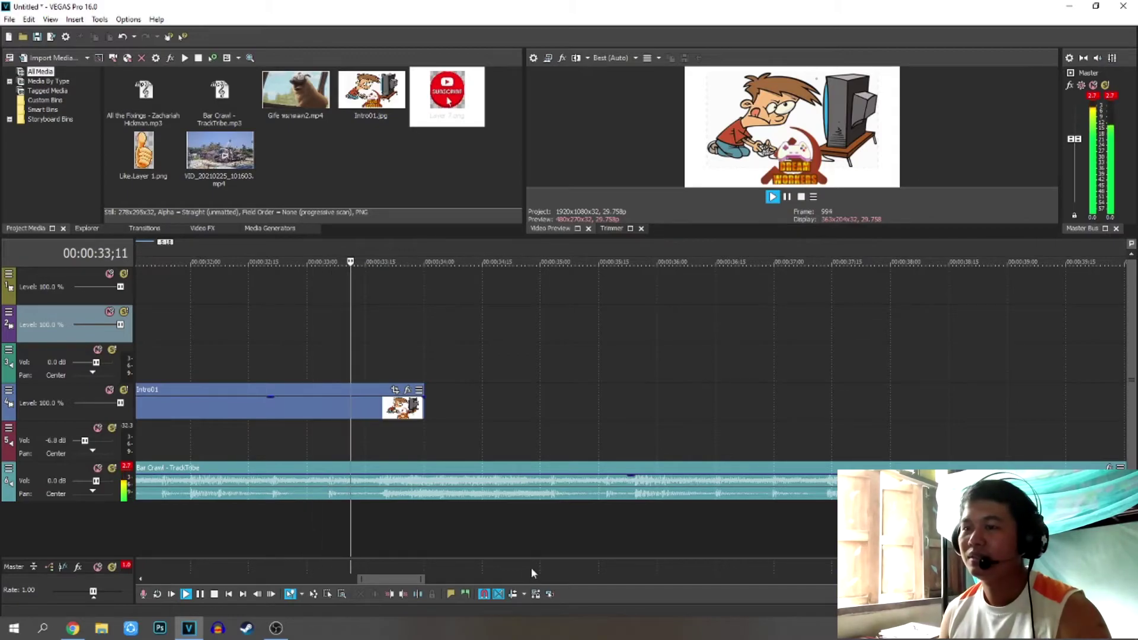
{"action": "key", "text": "space"}
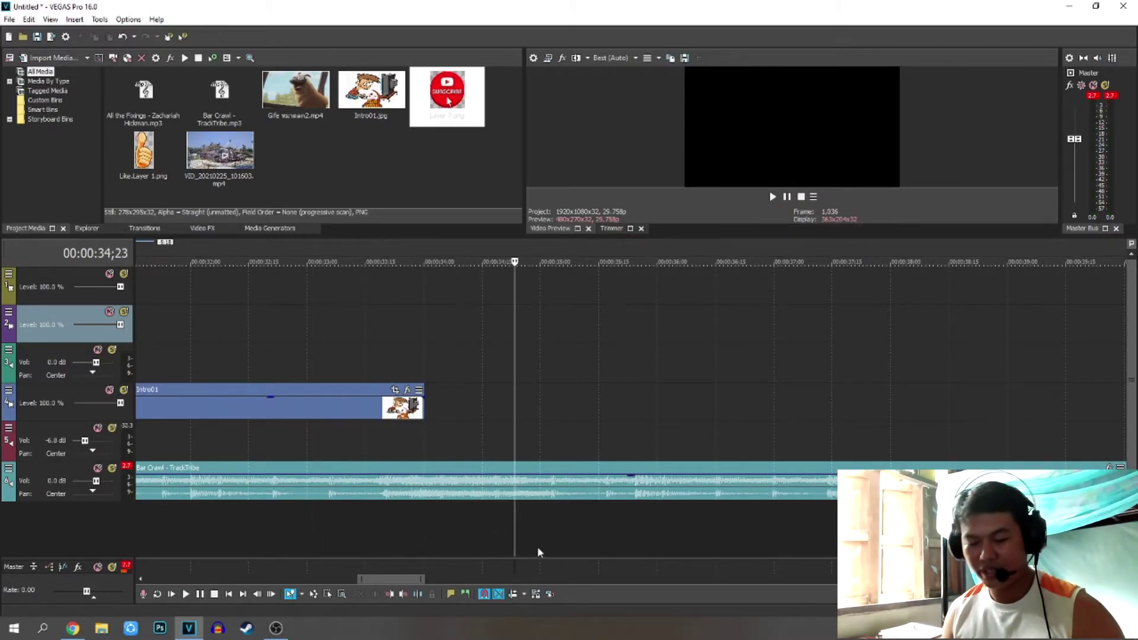
{"action": "key", "text": "s"}
{"action": "left_click", "coordinate": [554, 483]}
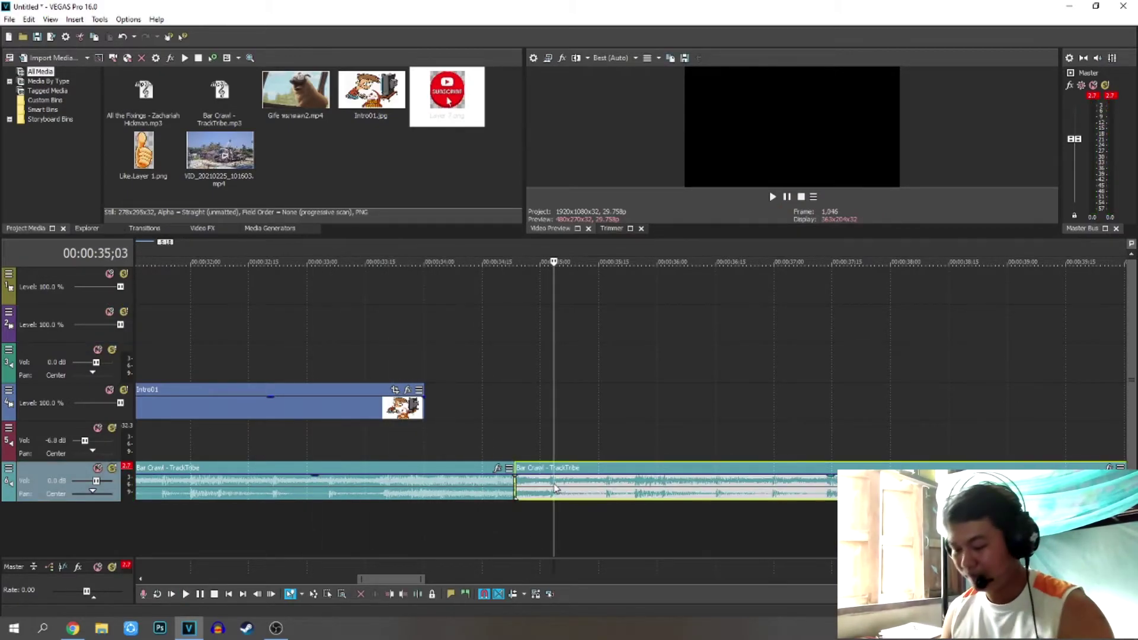
{"action": "key", "text": "Delete"}
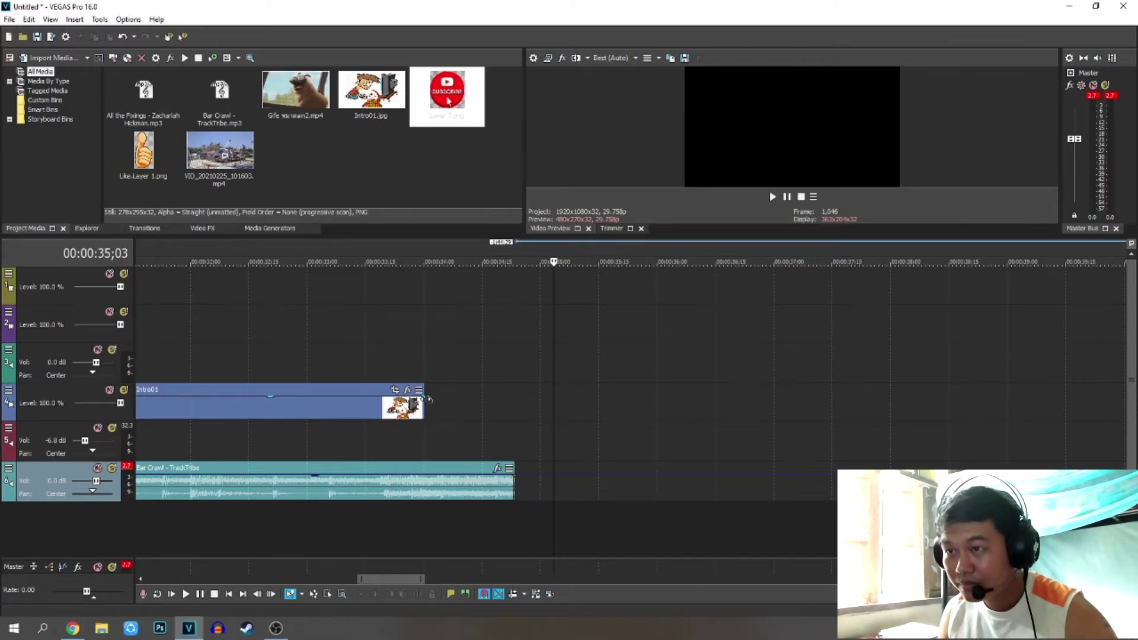
{"action": "left_click_drag", "start_coordinate": [425, 402], "coordinate": [514, 410]}
Step: Delete the audio event beneath the Gife picture-in-picture clip, keeping its video
{"action": "left_click_drag", "start_coordinate": [413, 585], "coordinate": [344, 584]}
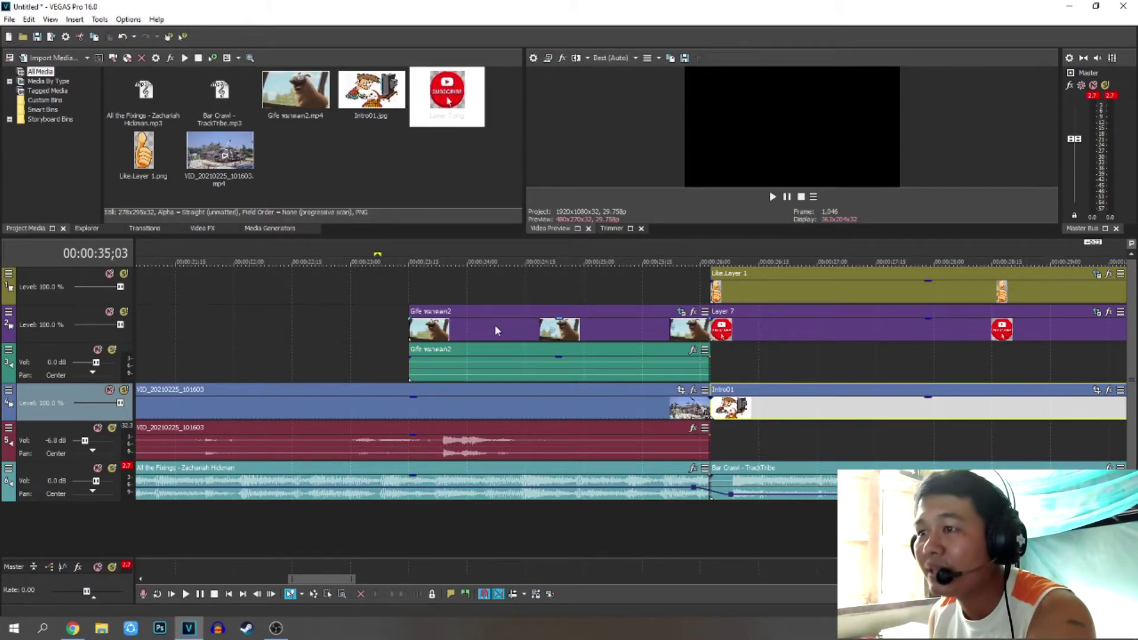
{"action": "mouse_move", "coordinate": [509, 336]}
{"action": "left_mouse_down"}
{"action": "mouse_move", "coordinate": [481, 337]}
{"action": "mouse_move", "coordinate": [508, 337]}
{"action": "left_mouse_up"}
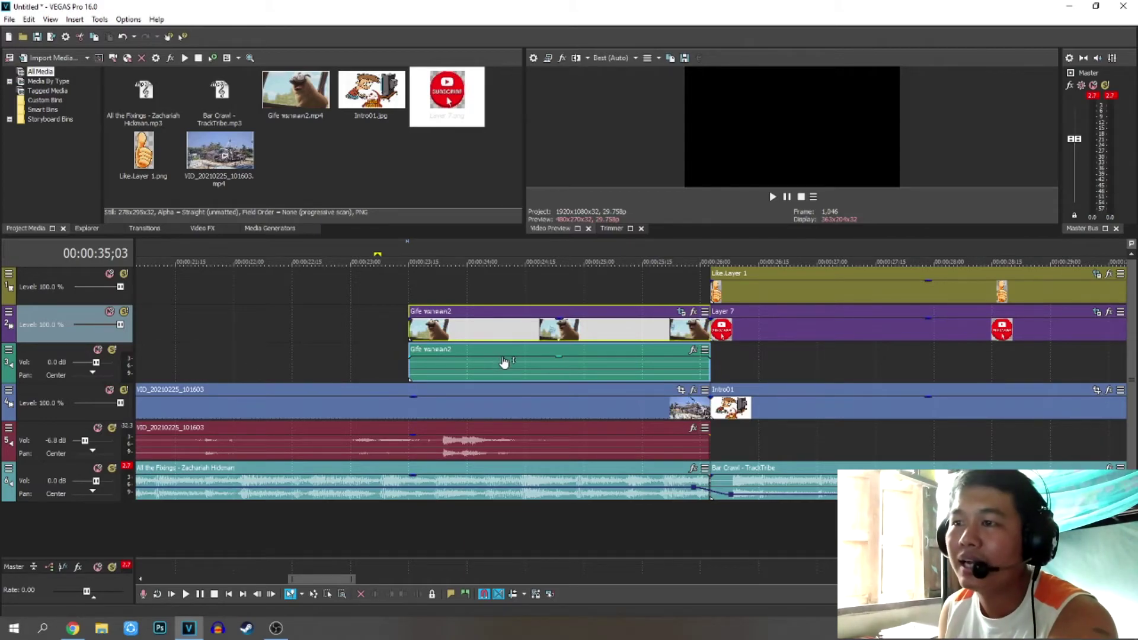
{"action": "left_click", "coordinate": [545, 363]}
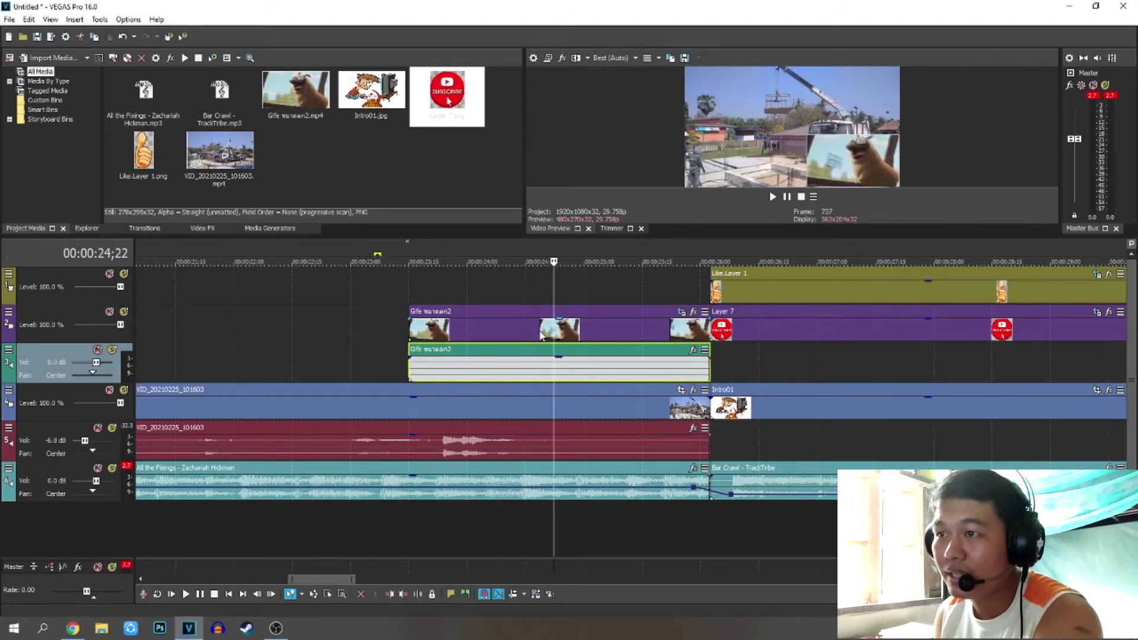
{"action": "left_click", "coordinate": [526, 365]}
{"action": "mouse_move", "coordinate": [506, 373]}
{"action": "left_mouse_down"}
{"action": "mouse_move", "coordinate": [448, 374]}
{"action": "mouse_move", "coordinate": [593, 377]}
{"action": "mouse_move", "coordinate": [488, 386]}
{"action": "mouse_move", "coordinate": [541, 379]}
{"action": "mouse_move", "coordinate": [510, 379]}
{"action": "left_mouse_up"}
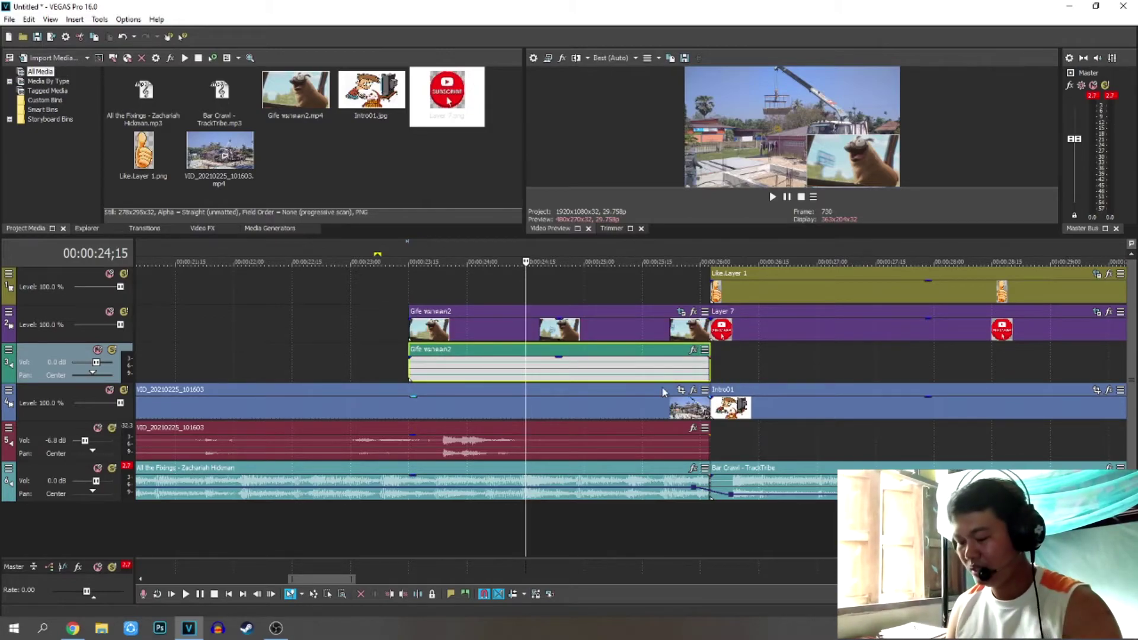
{"action": "key", "text": "Delete"}
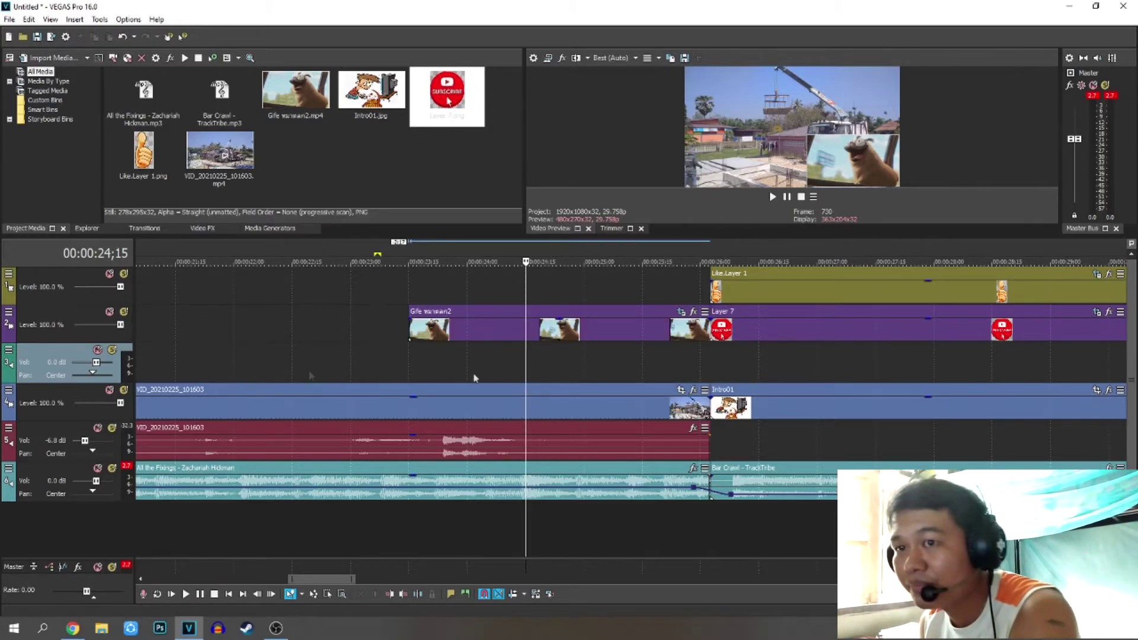
Step: Delete the emptied audio track 3 from the project
{"action": "left_click_drag", "start_coordinate": [333, 578], "coordinate": [311, 577]}
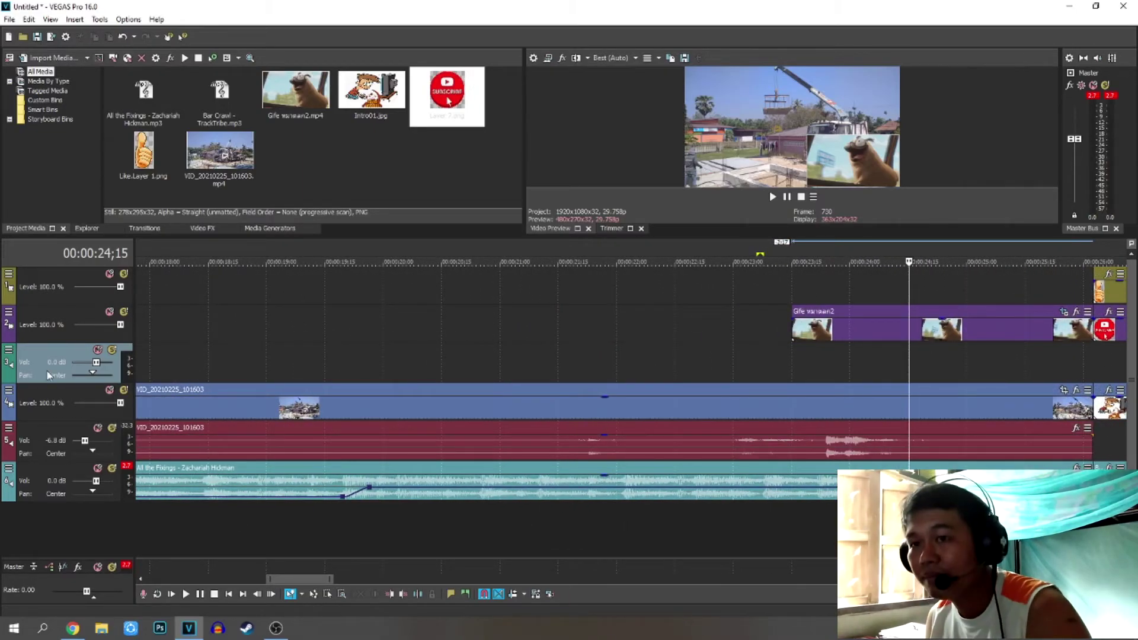
{"action": "right_click", "coordinate": [55, 368]}
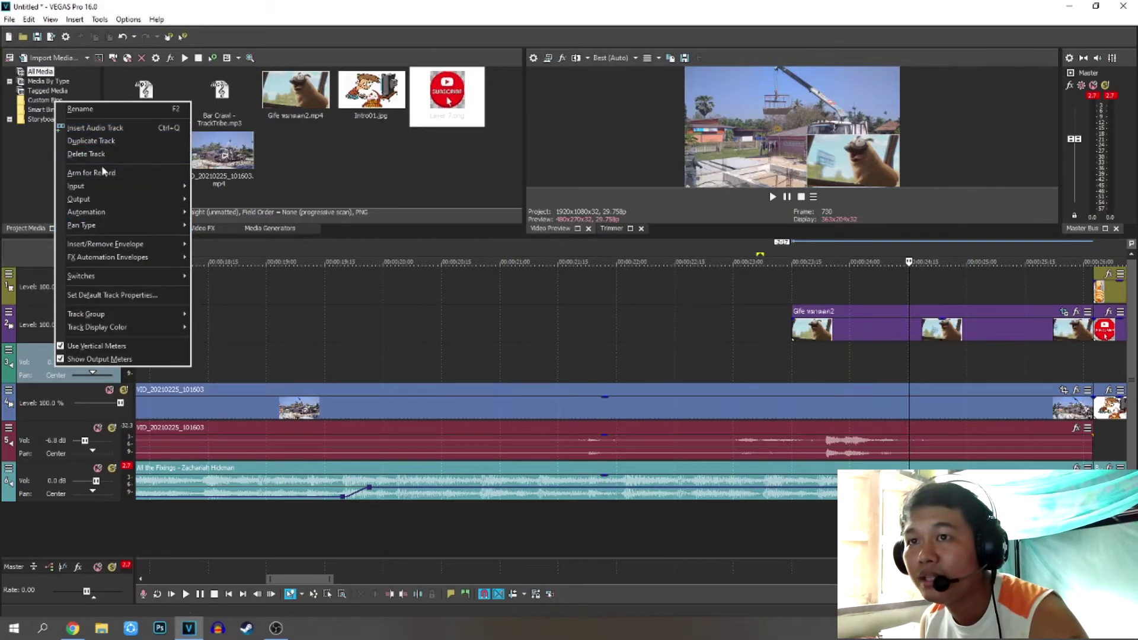
{"action": "left_click", "coordinate": [85, 154]}
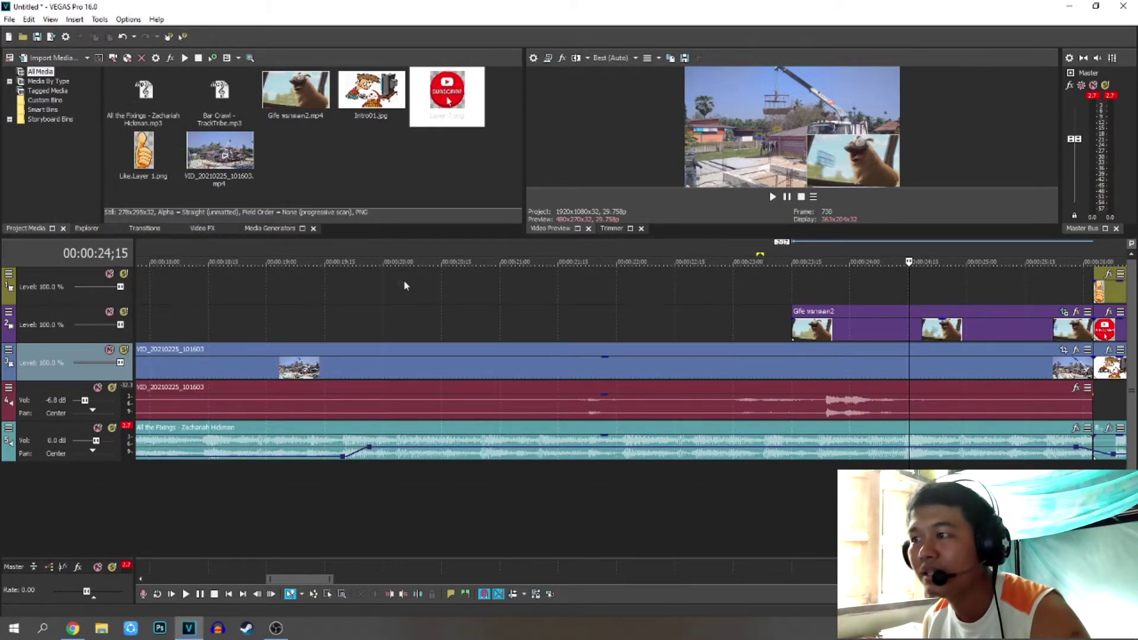
Step: Play back the complete edit from 00:00:00;00 through the end of the last event
{"action": "left_click_drag", "start_coordinate": [311, 578], "coordinate": [172, 597]}
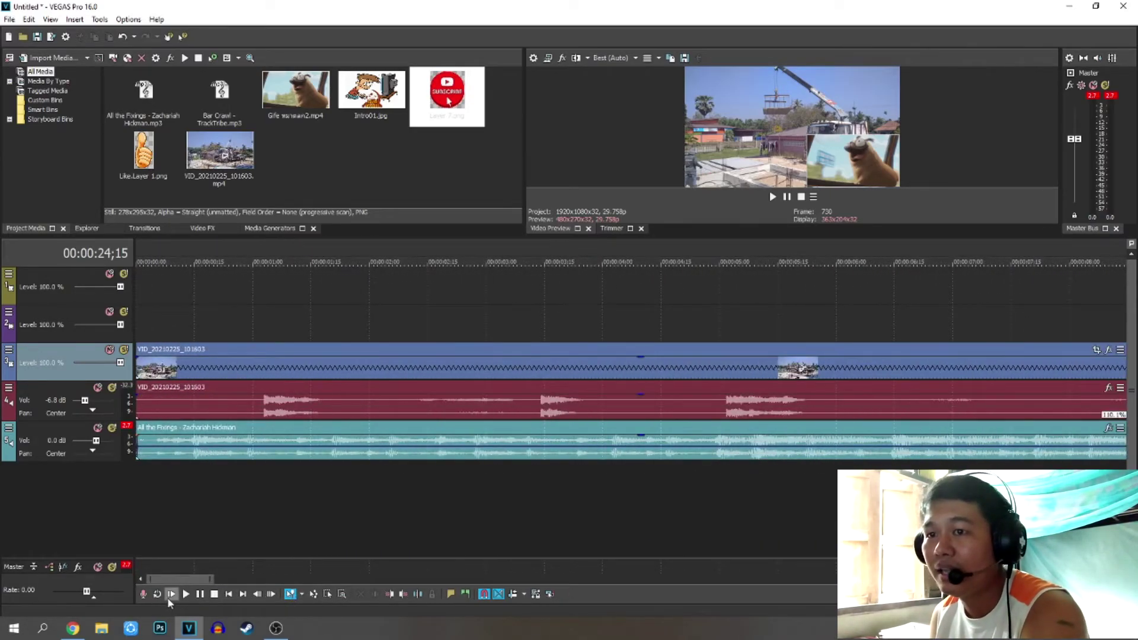
{"action": "left_click", "coordinate": [187, 493]}
{"action": "key", "text": "Home"}
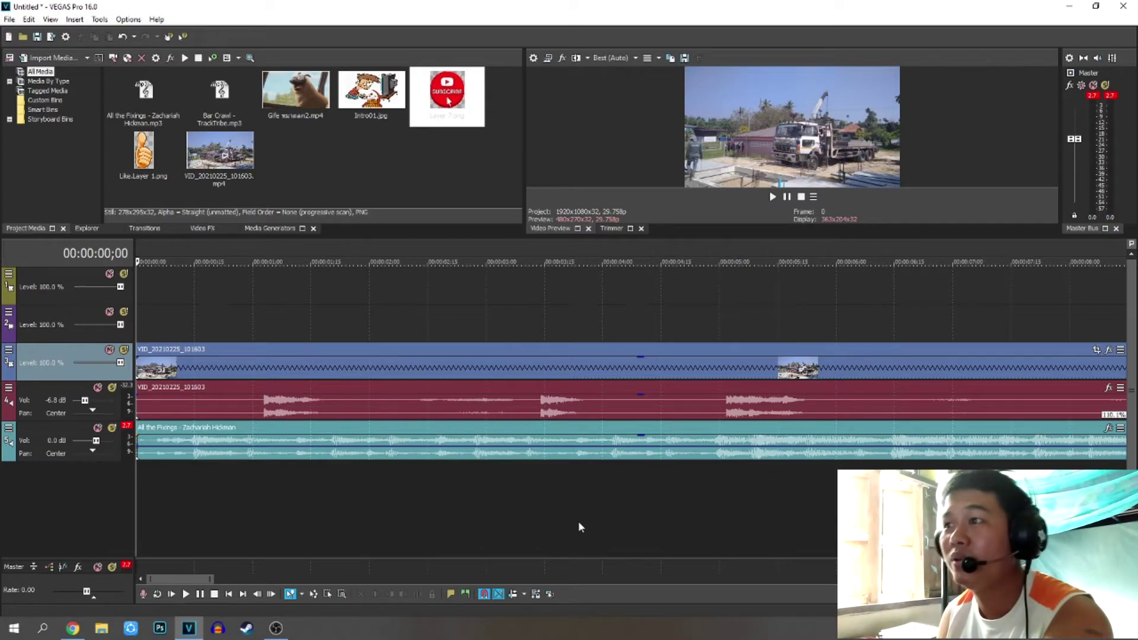
{"action": "key", "text": "space"}
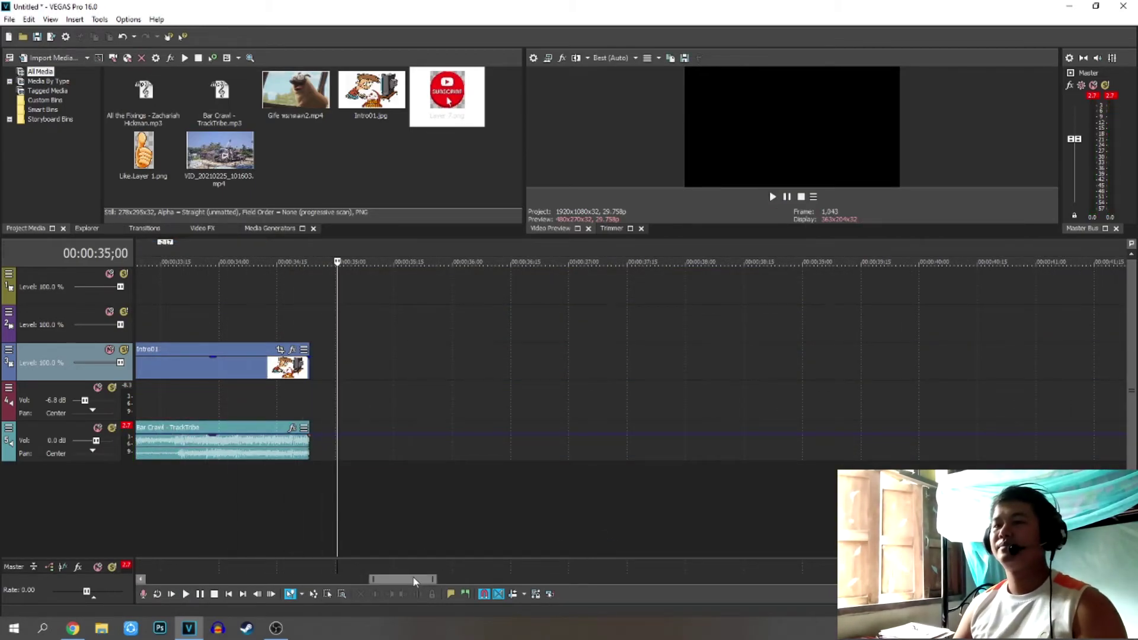
Step: Select the whole project's time range from 00:00:00;00 to 00:00:34;23 for rendering
{"action": "left_click_drag", "start_coordinate": [415, 581], "coordinate": [345, 592]}
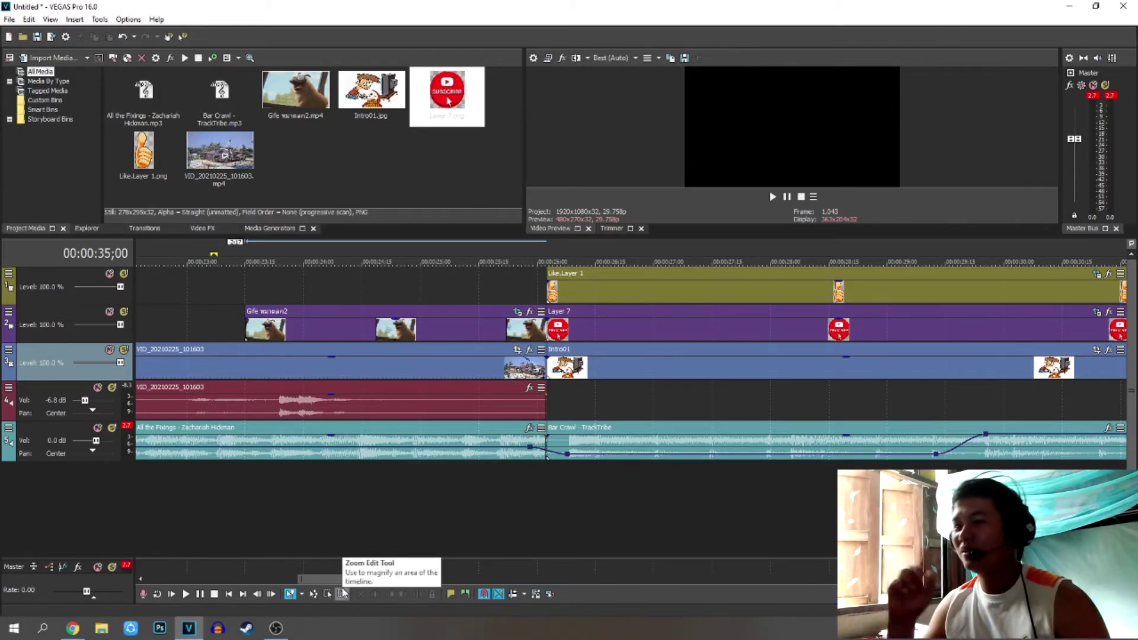
{"action": "left_click_drag", "start_coordinate": [343, 579], "coordinate": [391, 578]}
{"action": "left_click", "coordinate": [728, 509]}
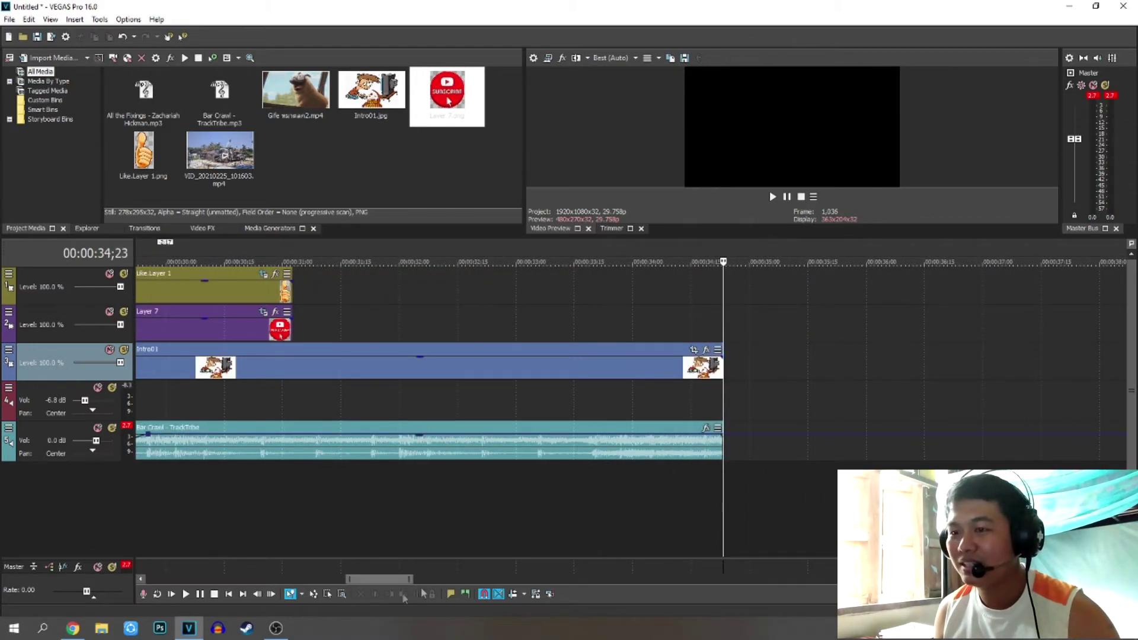
{"action": "left_click_drag", "start_coordinate": [347, 579], "coordinate": [147, 579]}
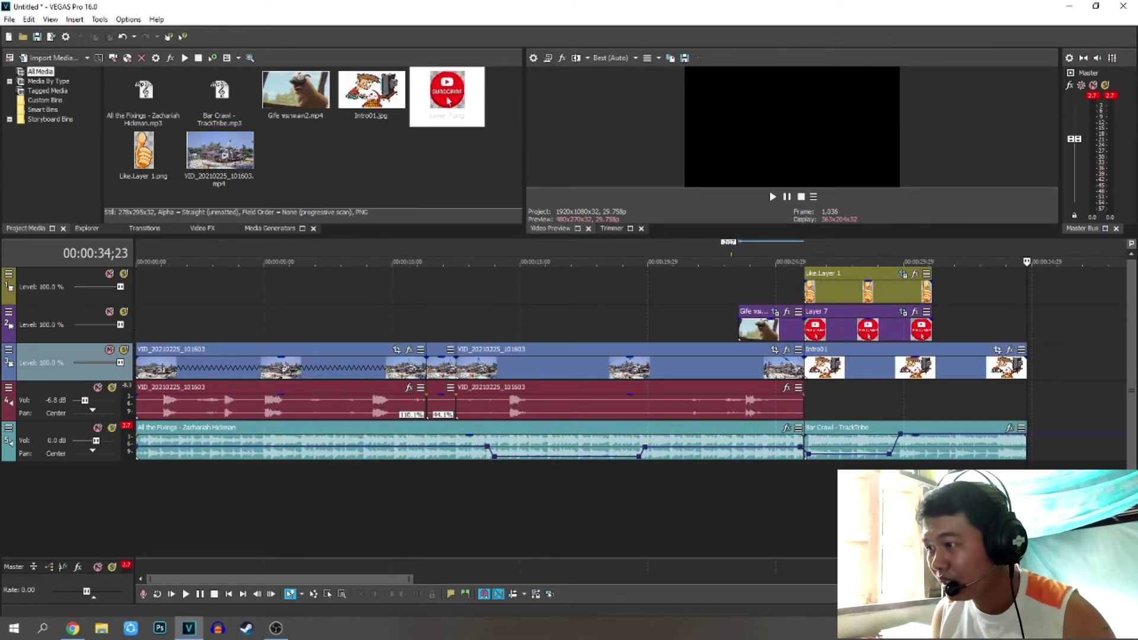
{"action": "left_click_drag", "start_coordinate": [1033, 499], "coordinate": [74, 499]}
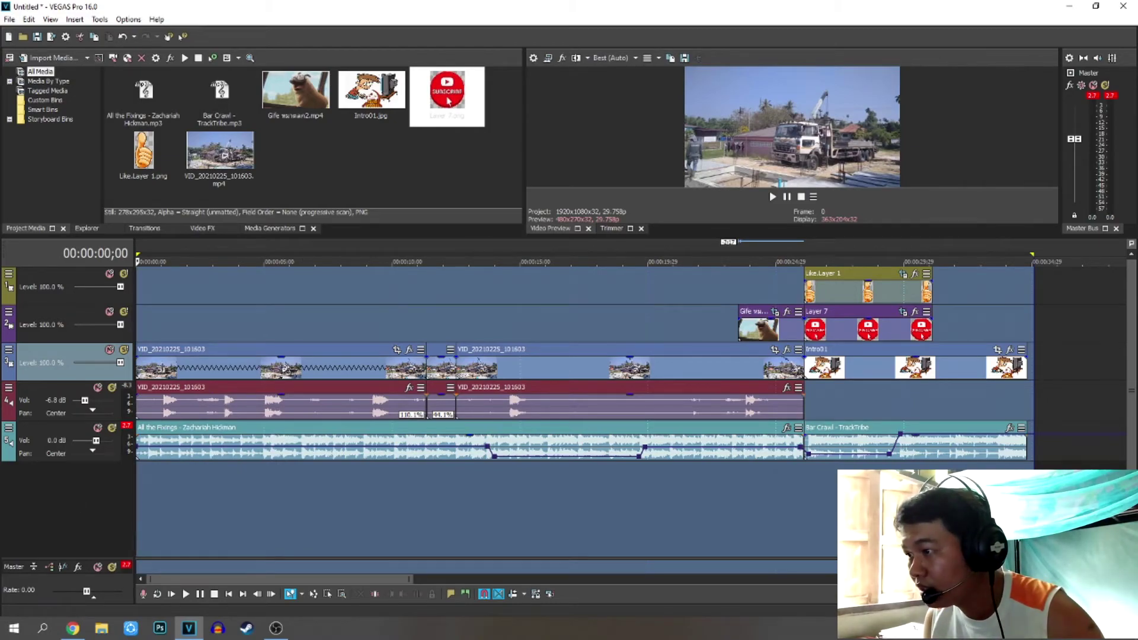
{"action": "key", "text": "End"}
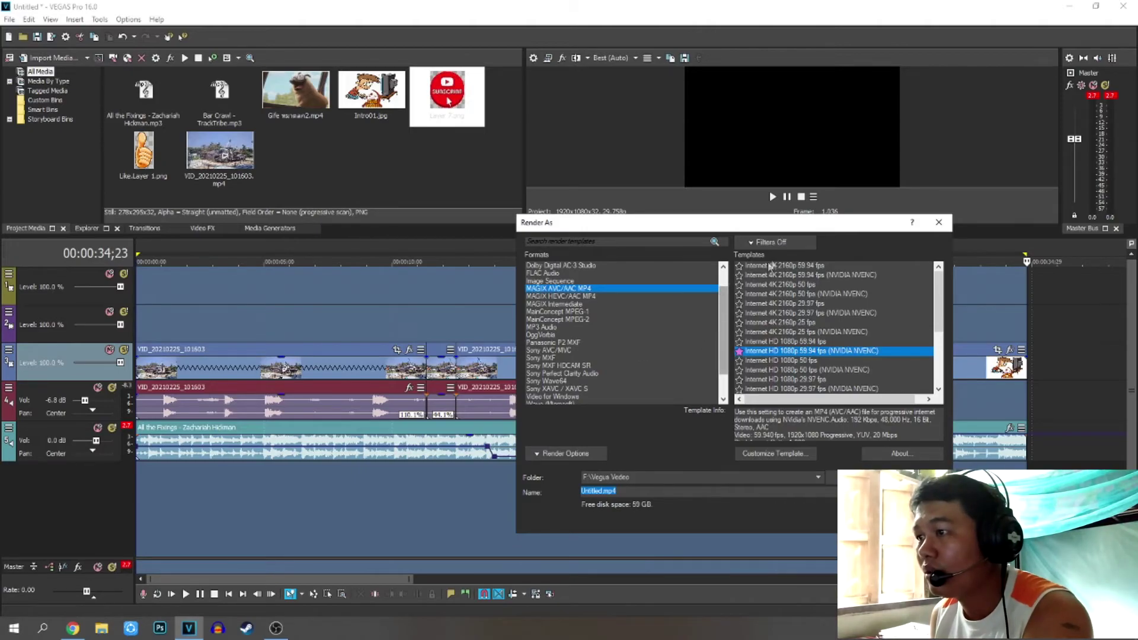
Step: Render the selection as MAGIX AVC/AAC MP4 with the Internet HD 1080p 59.94 fps (NVIDIA NVENC) template, under a Thai file name in F:\Vegus Vedeo
{"action": "left_click_drag", "start_coordinate": [945, 326], "coordinate": [945, 350]}
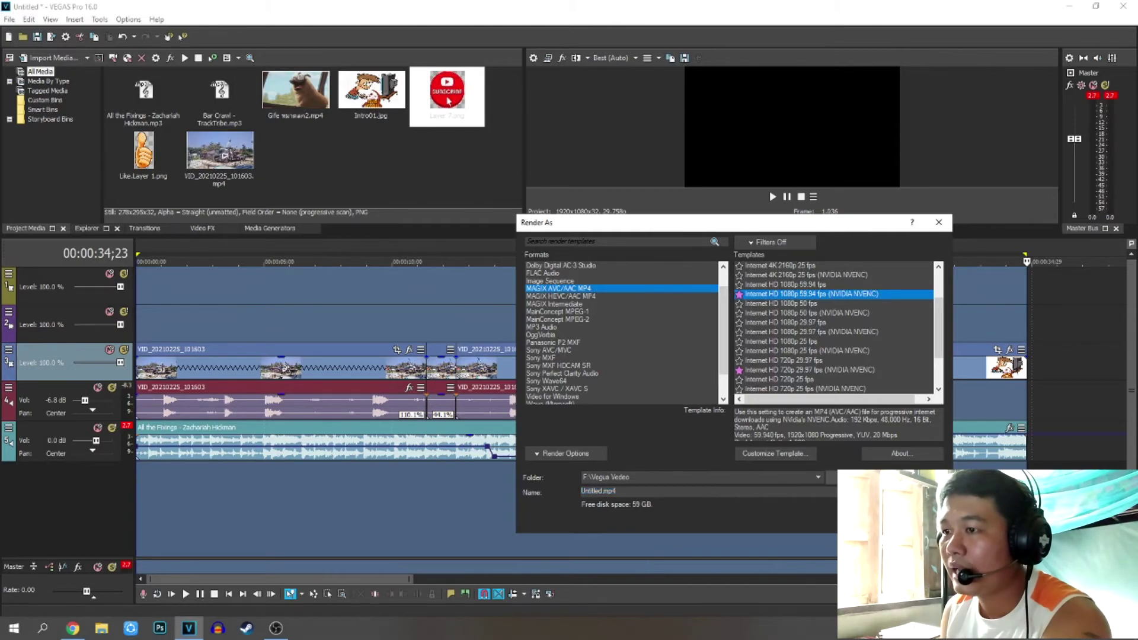
{"action": "left_click", "coordinate": [832, 477]}
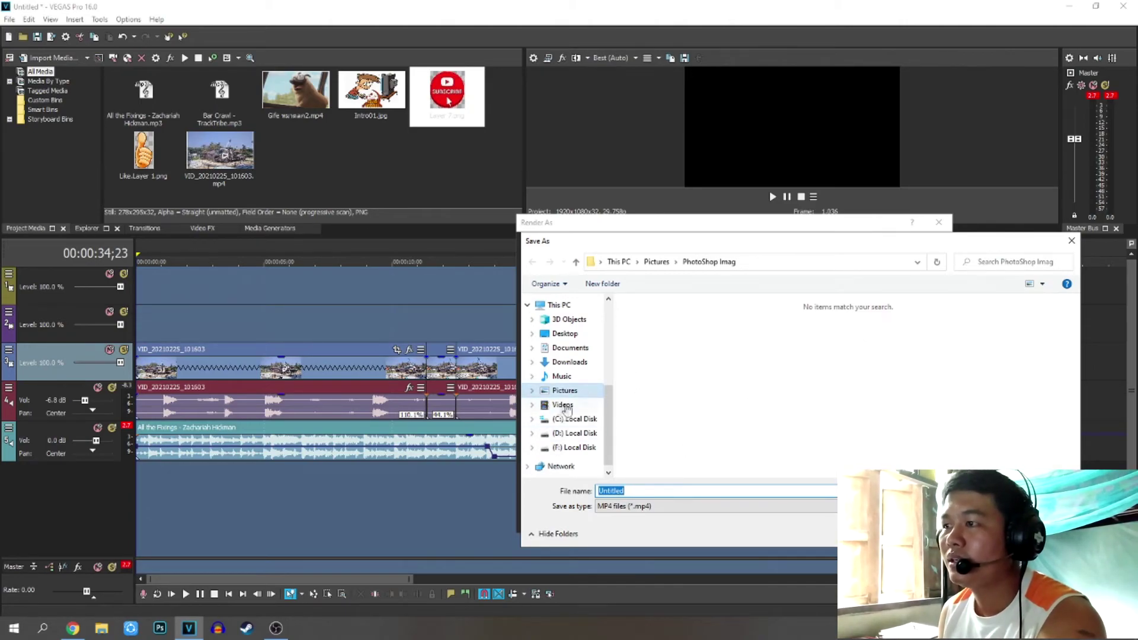
{"action": "left_click", "coordinate": [1071, 241]}
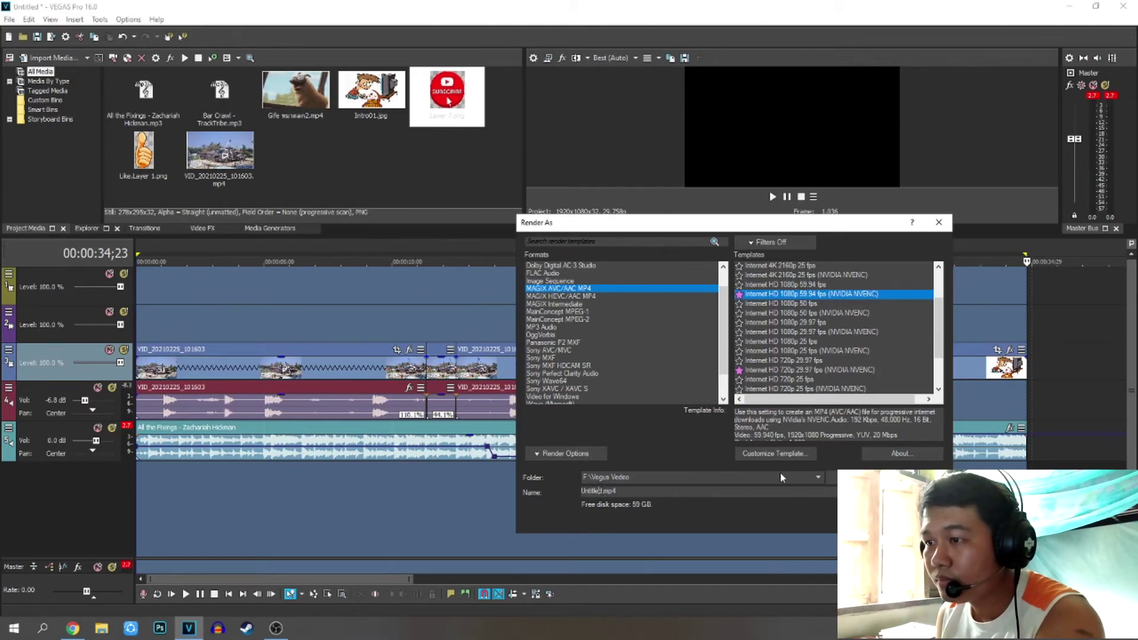
{"action": "key", "text": "Delete"}
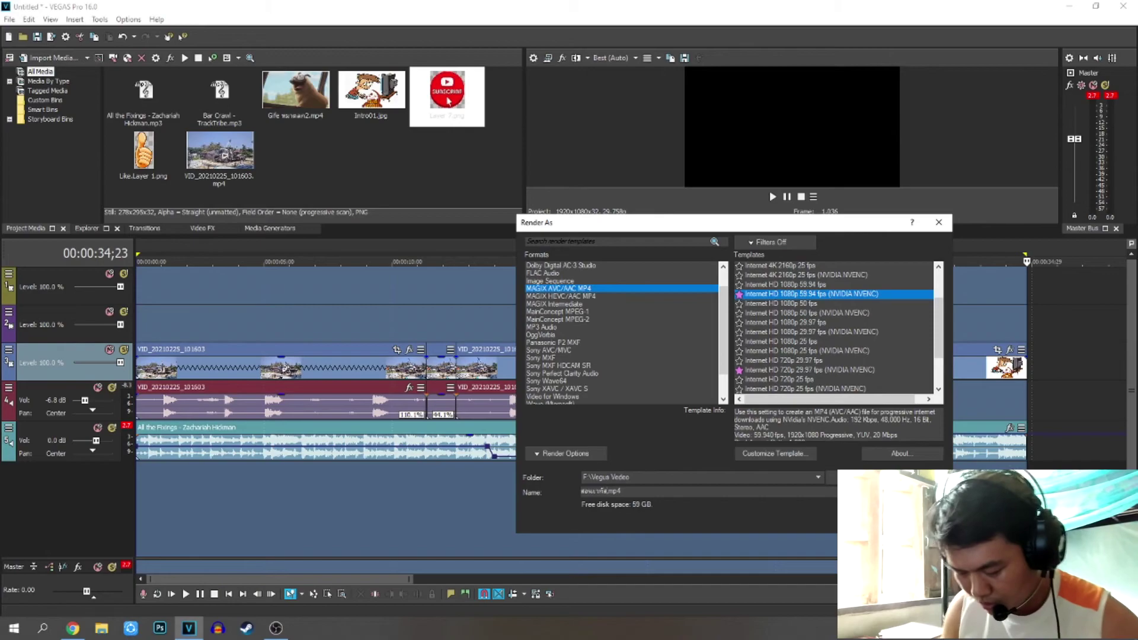
{"action": "type", "text": "ปง"}
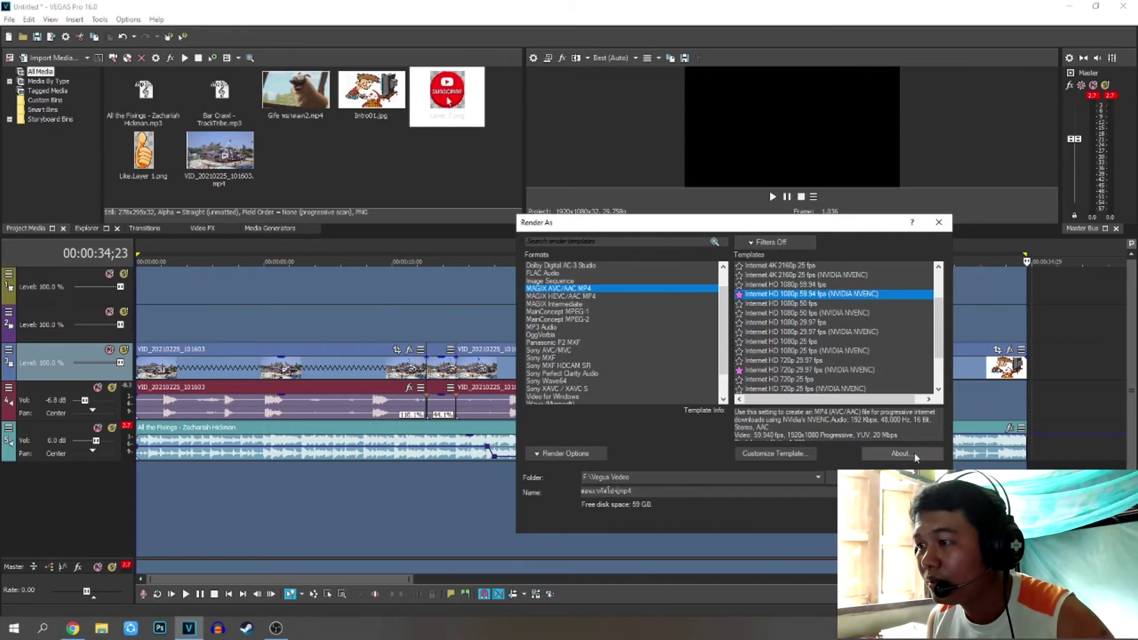
{"action": "left_click", "coordinate": [862, 520]}
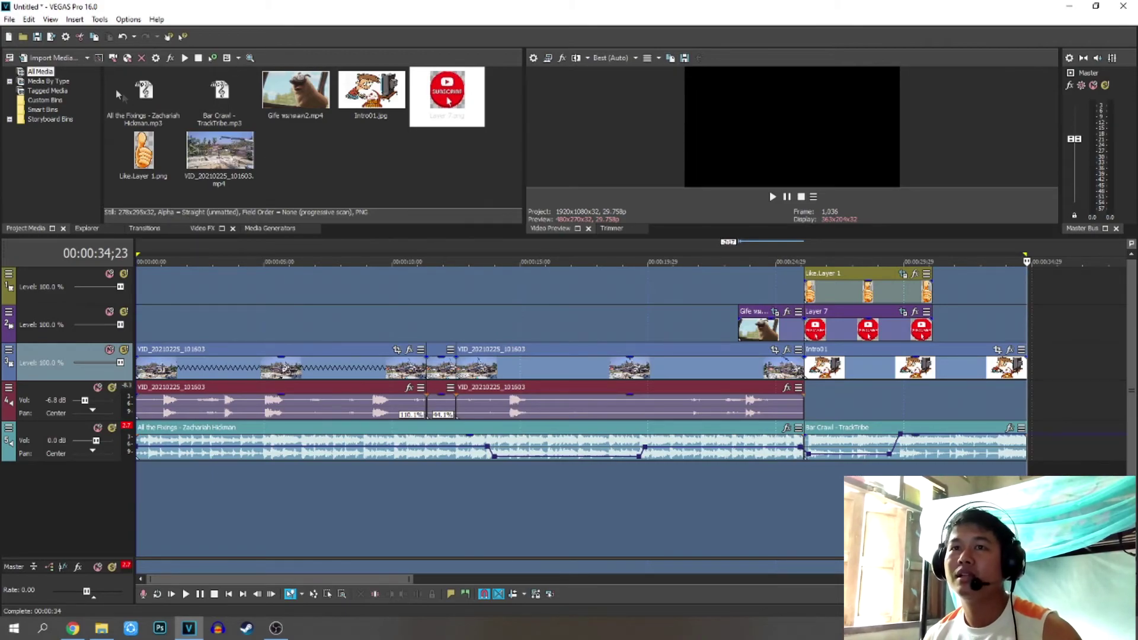
{"action": "left_click", "coordinate": [10, 20]}
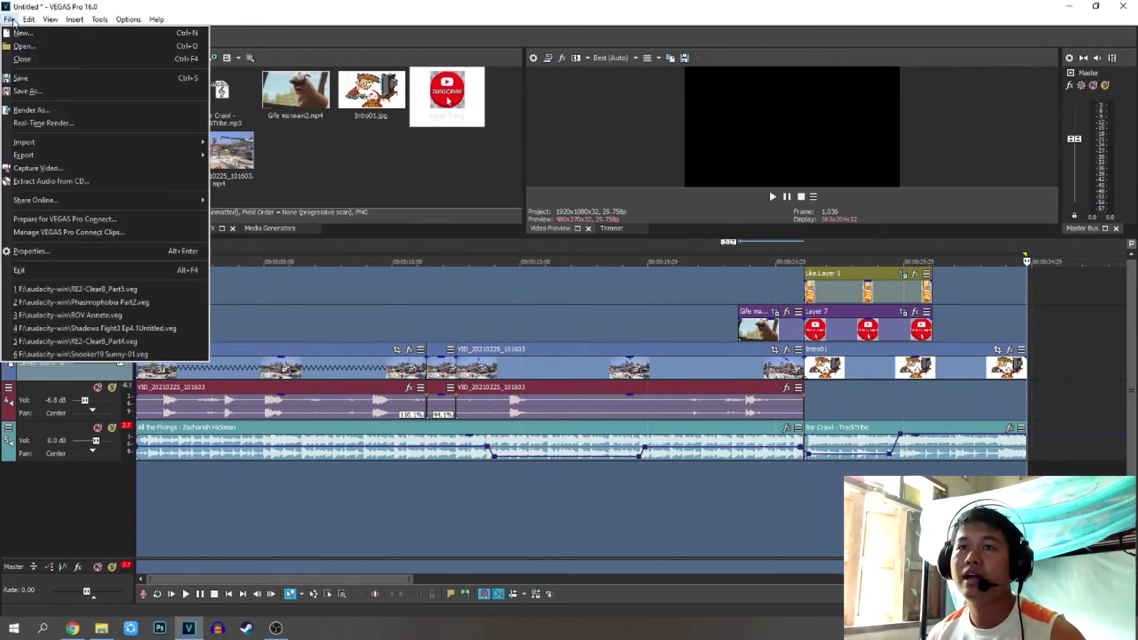
{"action": "left_click", "coordinate": [62, 91]}
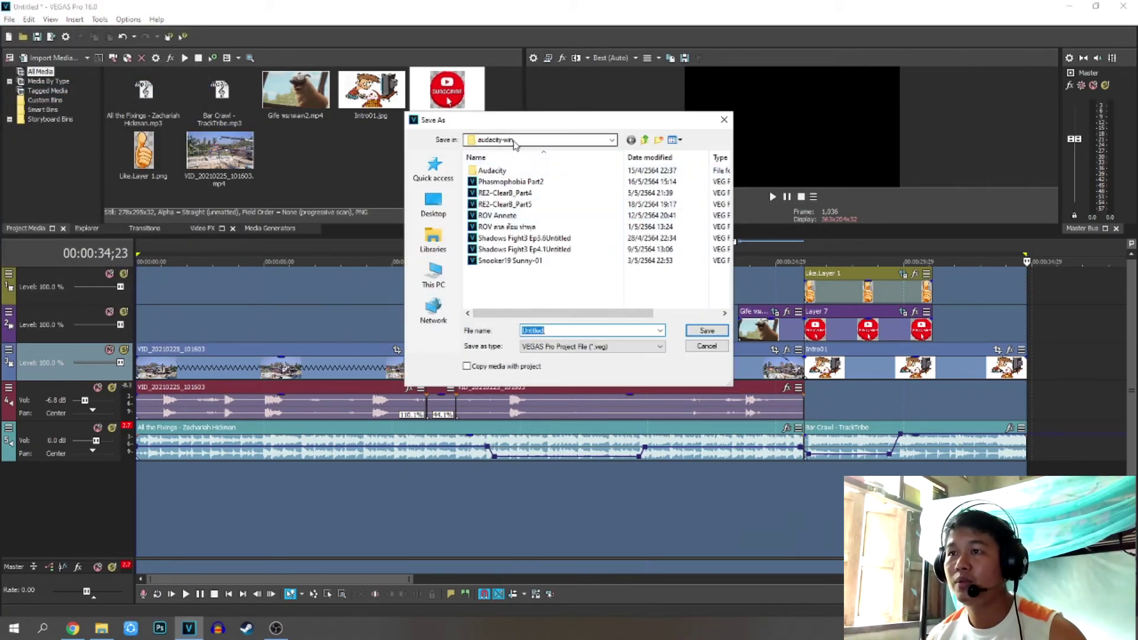
{"action": "left_click", "coordinate": [612, 141]}
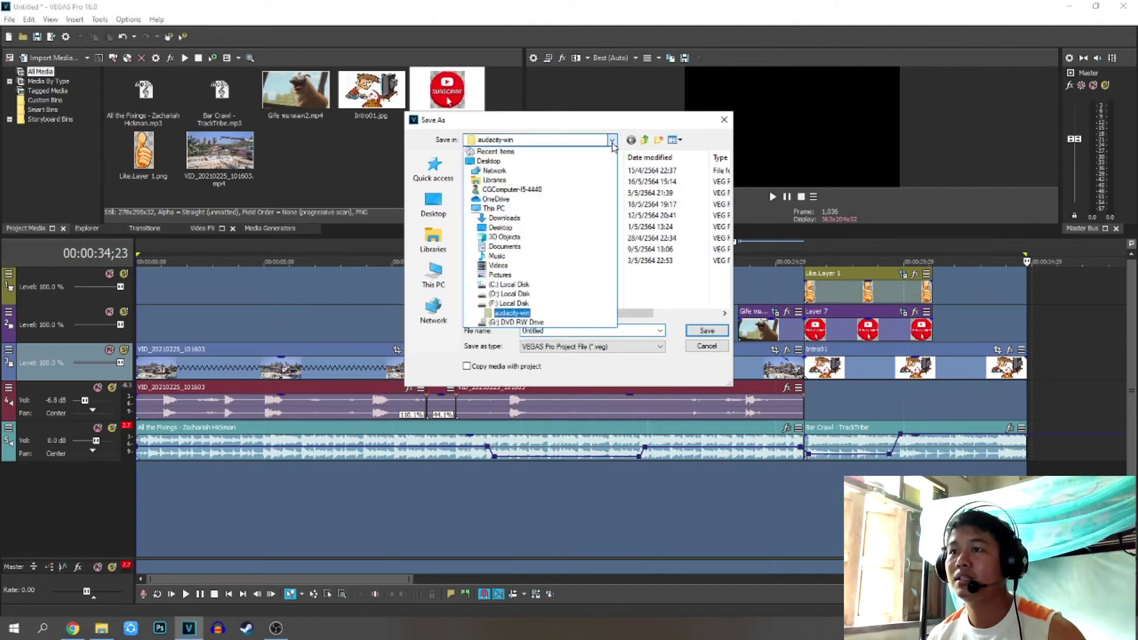
{"action": "left_click", "coordinate": [613, 141]}
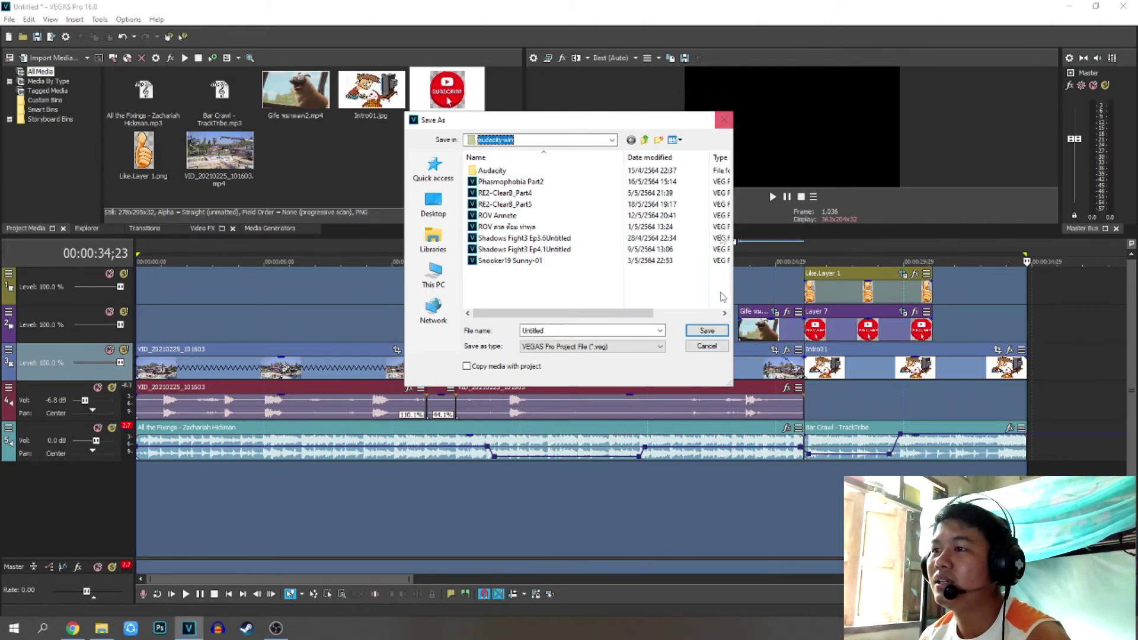
{"action": "left_click", "coordinate": [720, 349]}
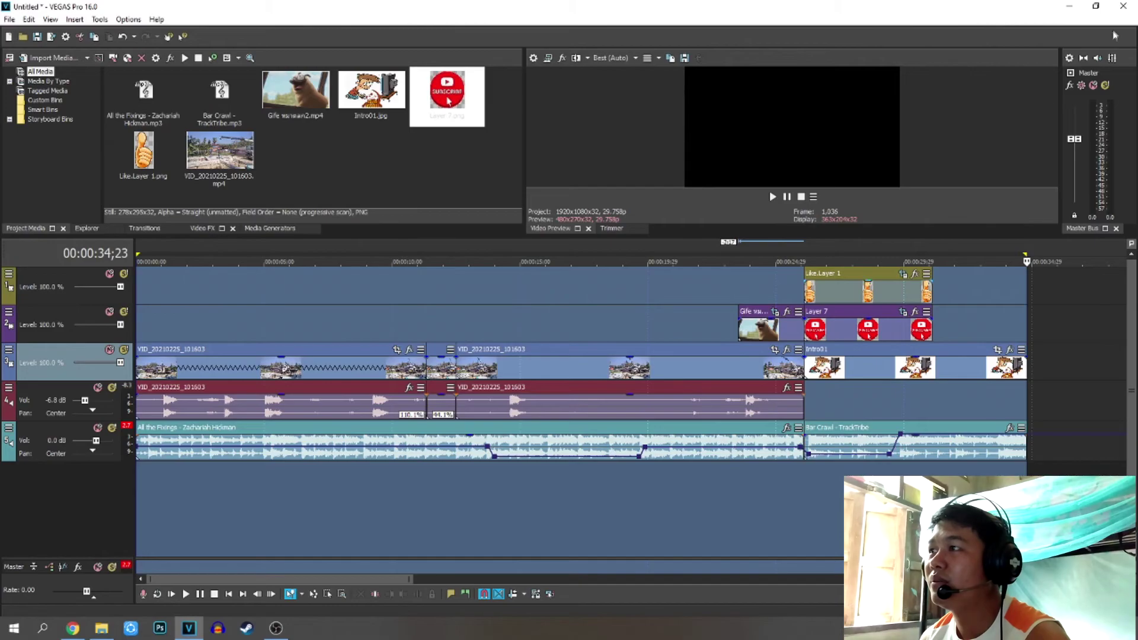
Step: Switch to File Explorer, open the rendered MP4 from F:\Vegus Vedeo in the media player, and pause it after watching the result
{"action": "left_click", "coordinate": [1068, 7]}
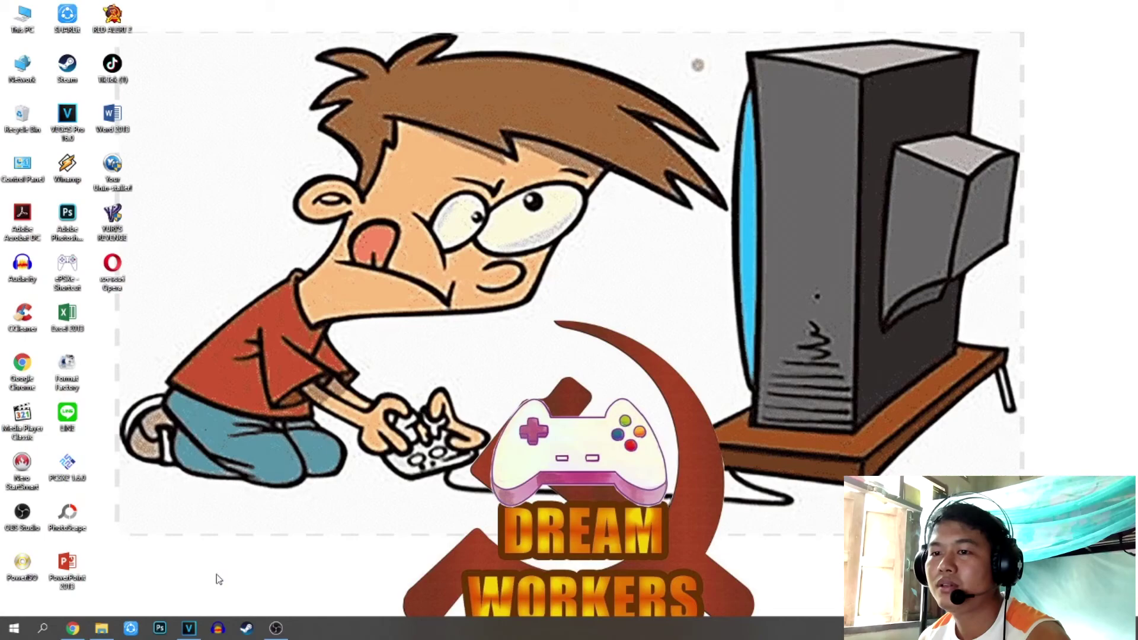
{"action": "left_click", "coordinate": [102, 629]}
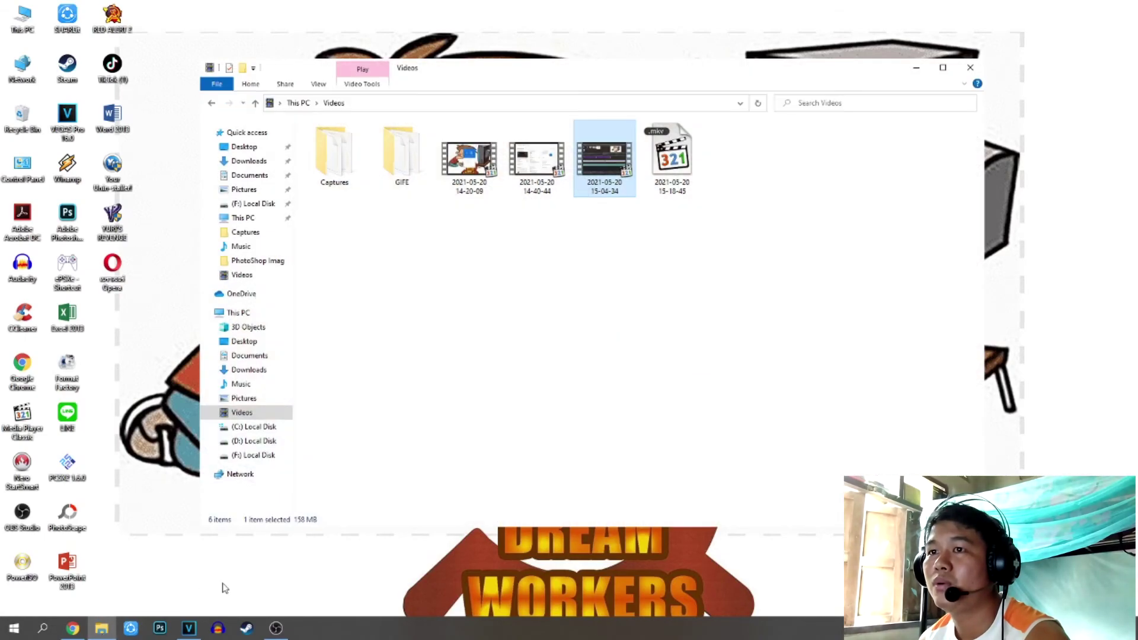
{"action": "left_click", "coordinate": [253, 455]}
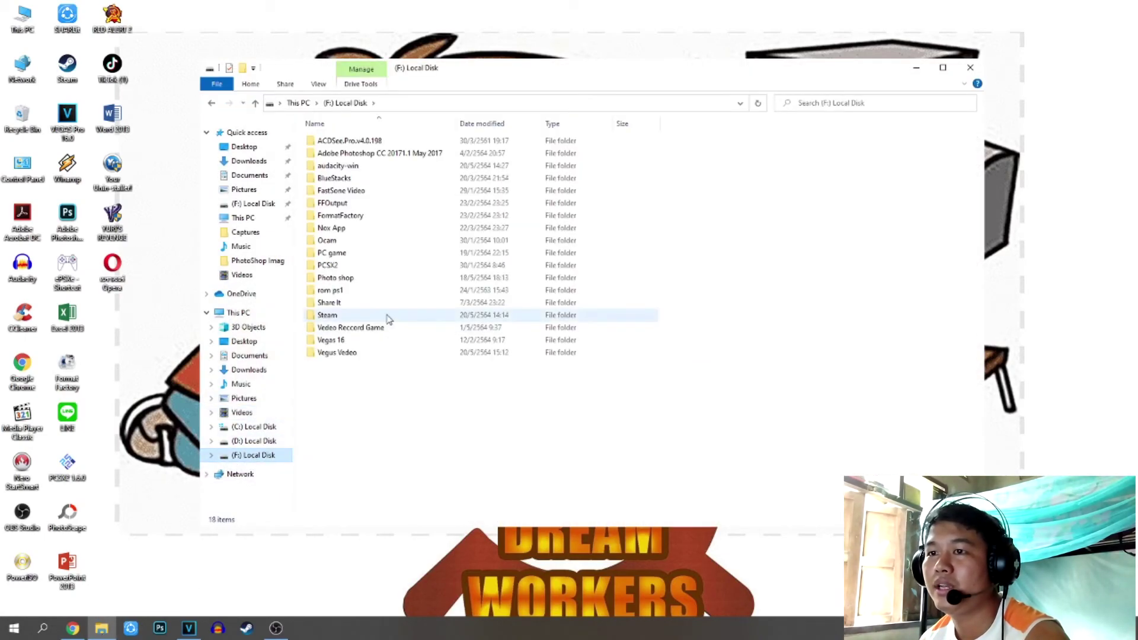
{"action": "double_click", "coordinate": [336, 352]}
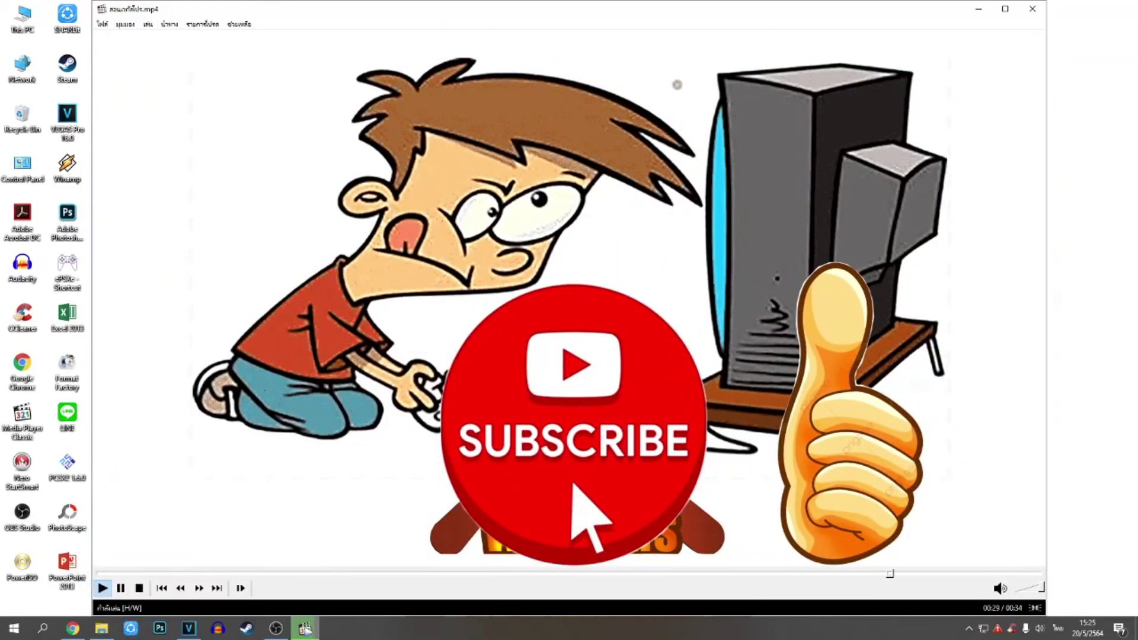
{"action": "key", "text": "space"}
{"action": "left_click", "coordinate": [275, 630]}
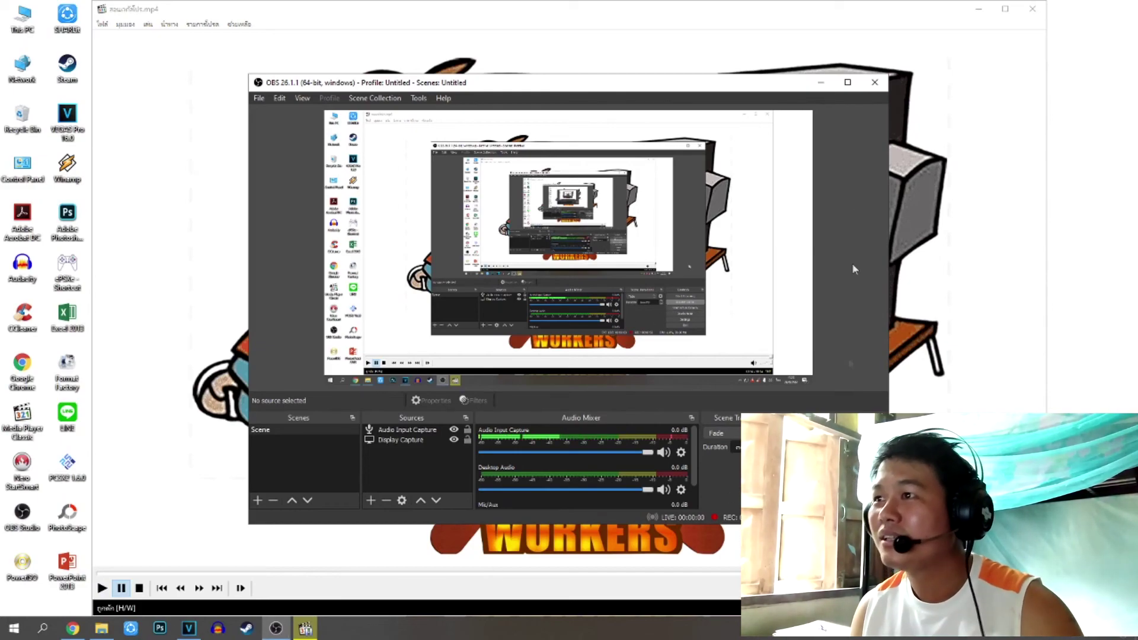
{"action": "left_click", "coordinate": [821, 83]}
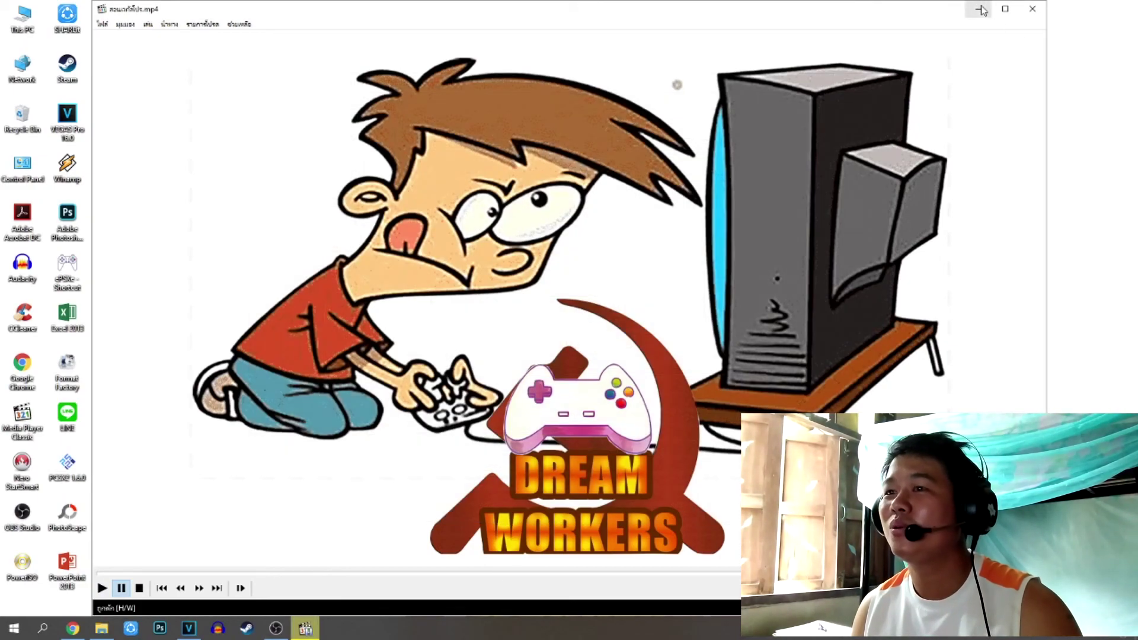